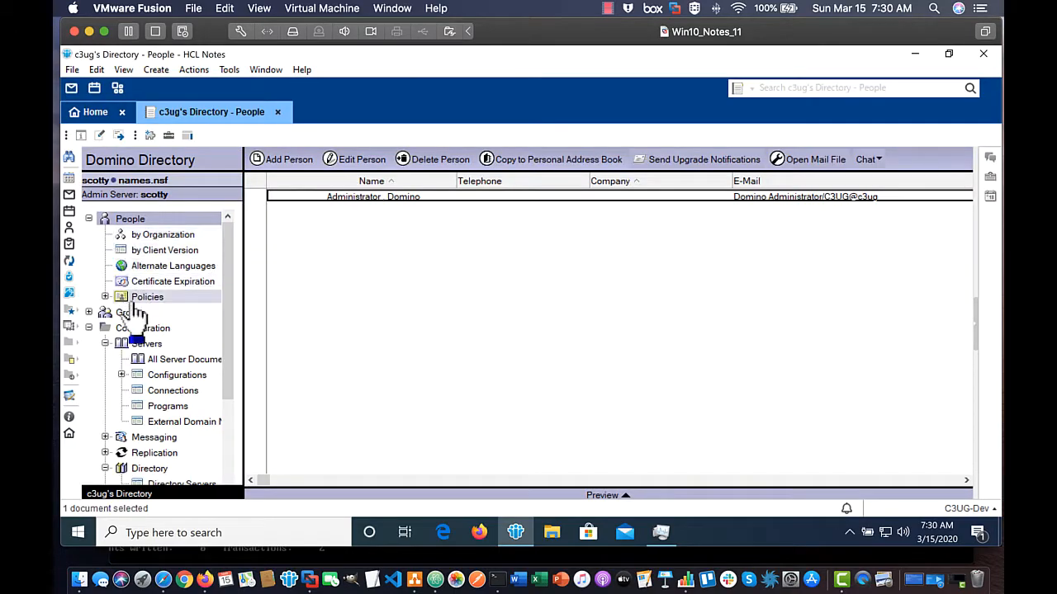
Copy the group name LocalDomainAdmins from its group document in the directory and close the document
left_click(128, 315)
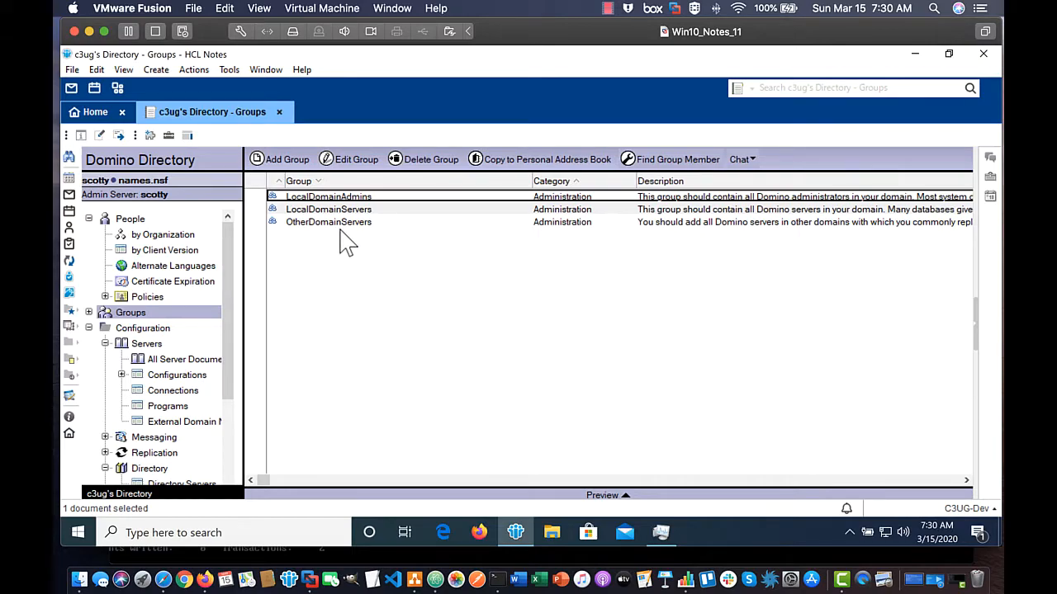
double_click(314, 197)
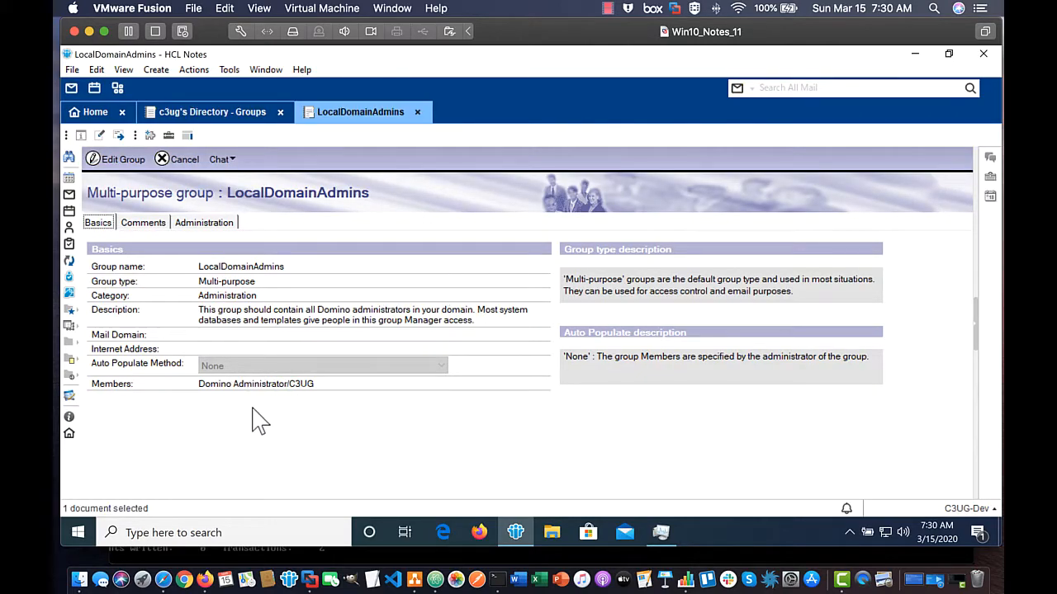
mouse_move(209, 402)
left_click_drag(198, 265, 289, 279)
right_click(246, 265)
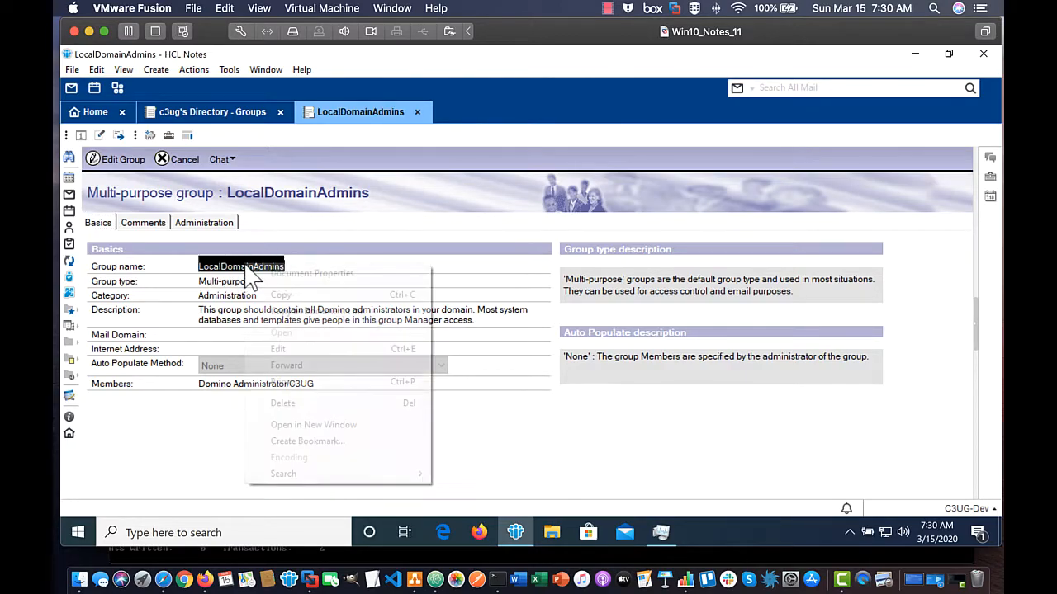
left_click(282, 302)
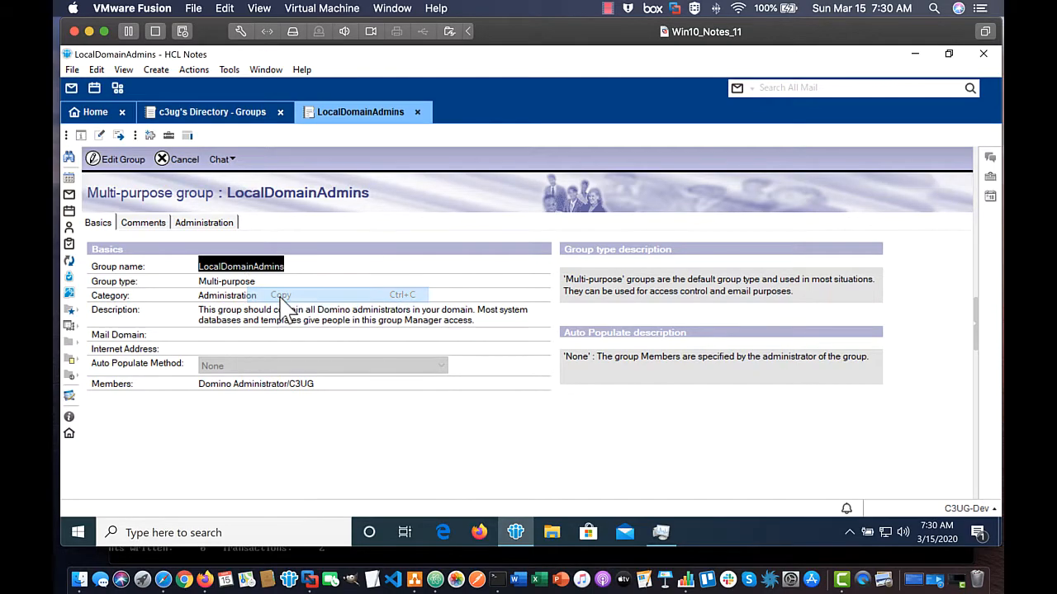
left_click(419, 113)
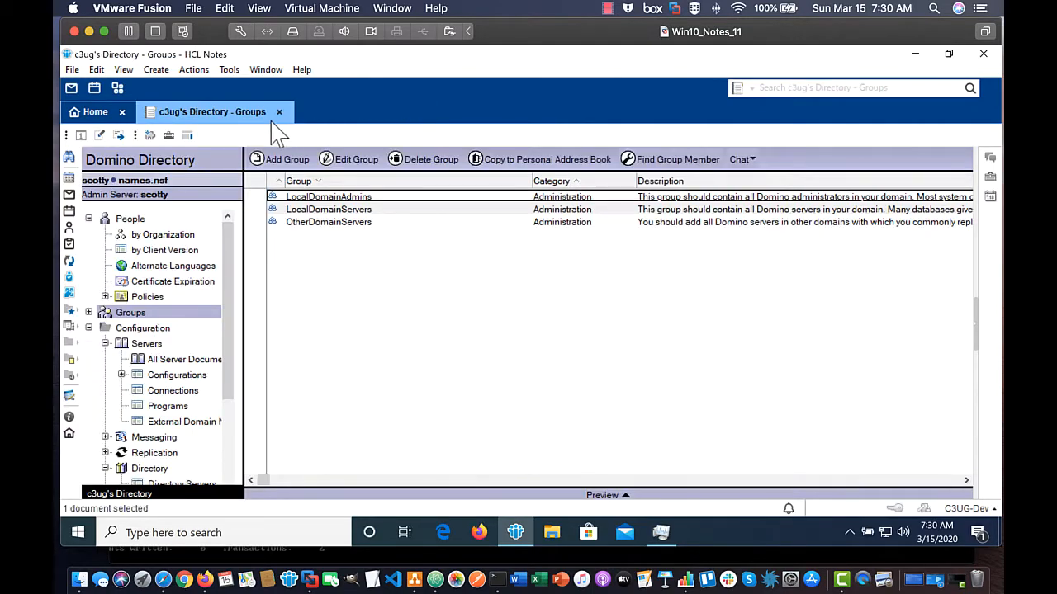
Open the scotty/C3UG server document for editing and assign LocalDomainAdmins as full access, database and full remote console administrators in the security settings
left_click(144, 363)
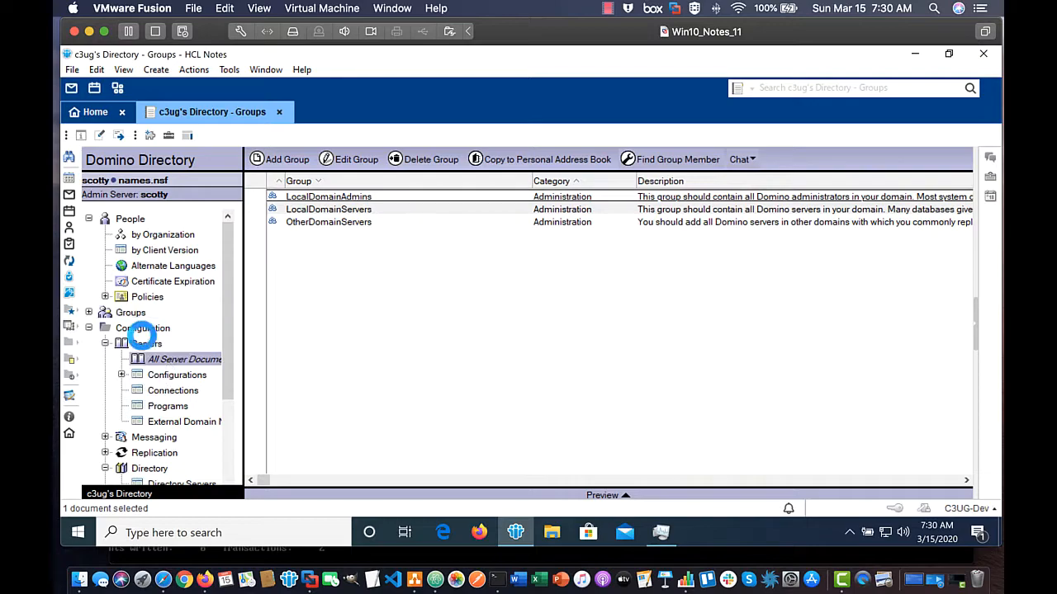
left_click(350, 160)
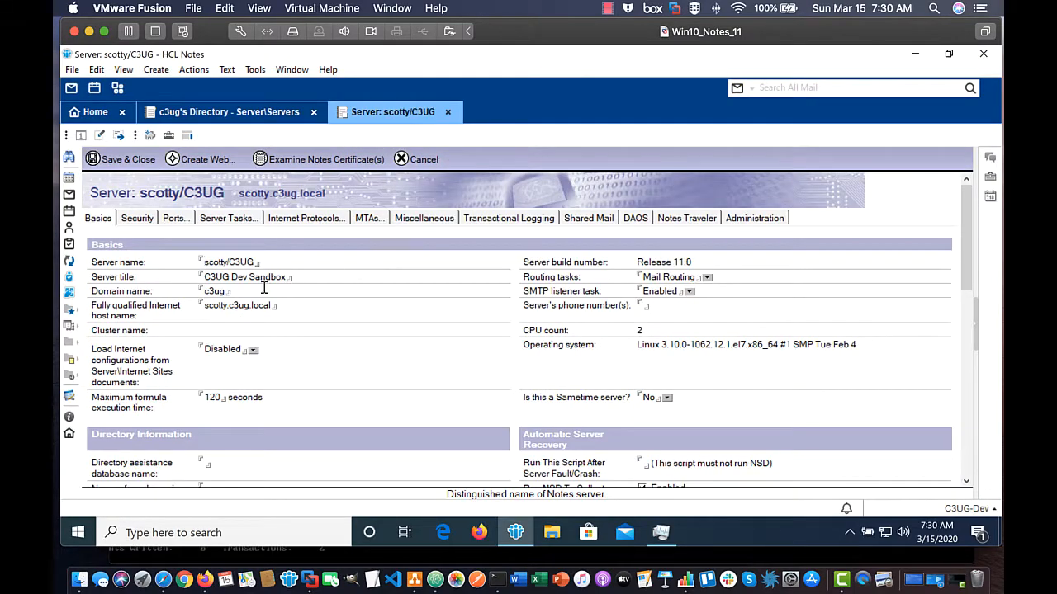
left_click(134, 217)
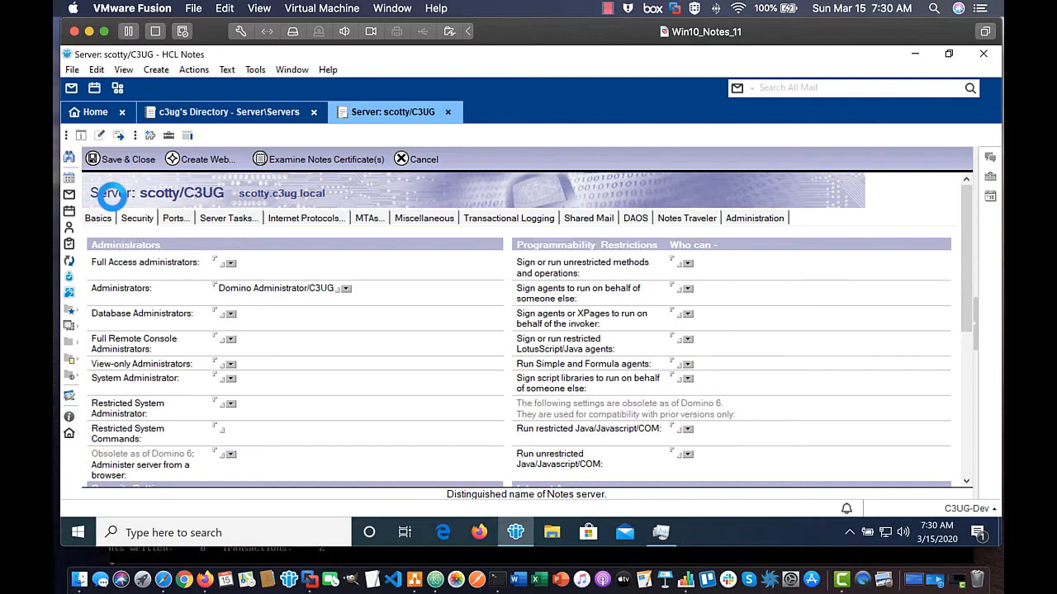
left_click(245, 262)
key("ctrl+v")
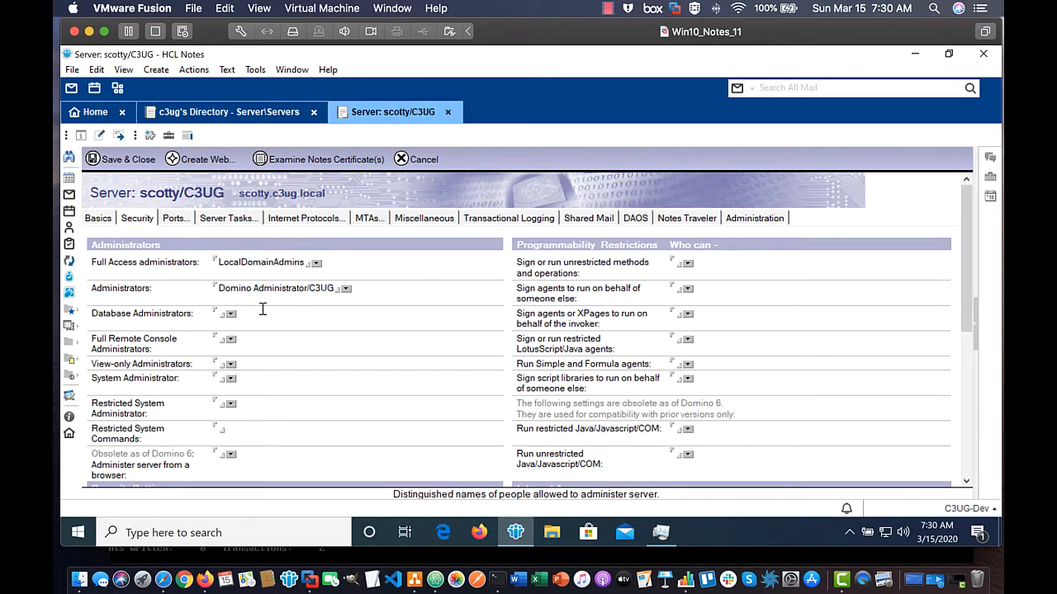
key("ctrl+v")
key("ctrl+v")
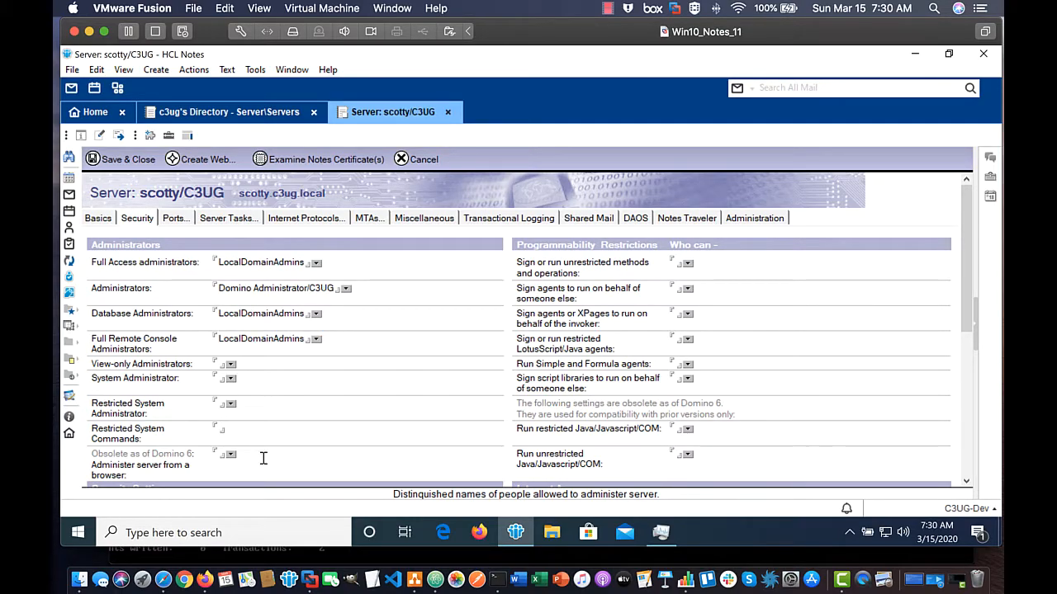
Enter LocalDomainAdmins in the six current programmability restrictions, from running unrestricted methods and operations through signing script libraries on behalf of someone else
left_click(716, 262)
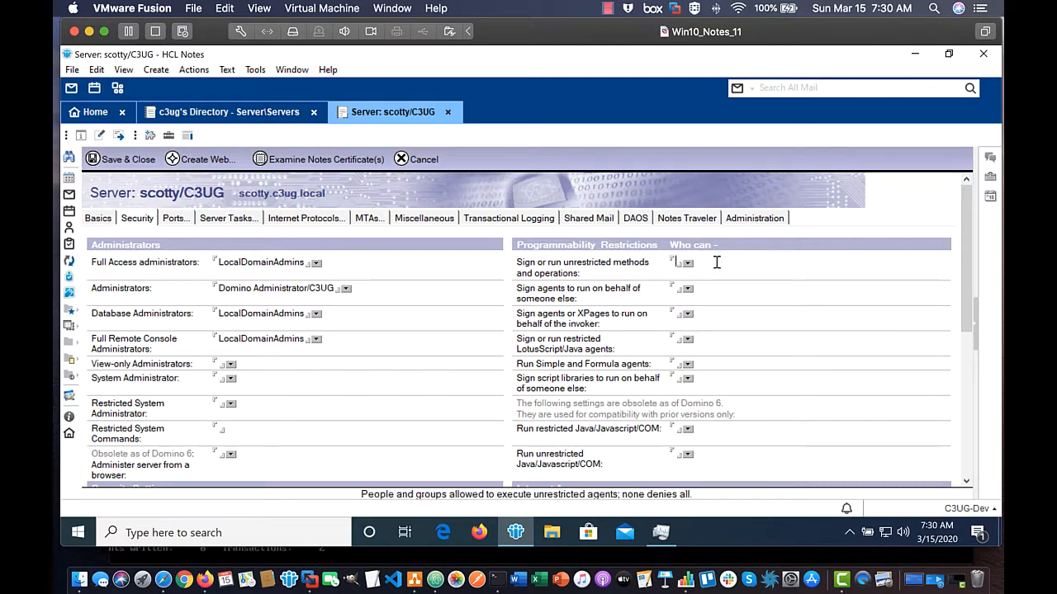
key("ctrl+v")
left_click(717, 289)
key("ctrl+v")
left_click(717, 316)
key("ctrl+v")
left_click(717, 340)
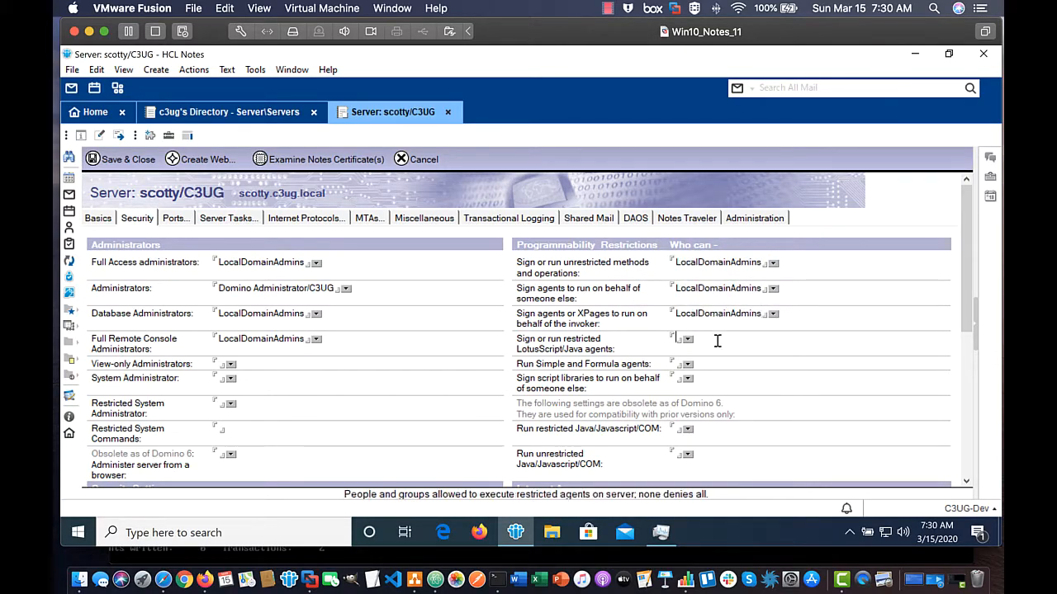
key("ctrl+v")
left_click(717, 364)
key("ctrl+v")
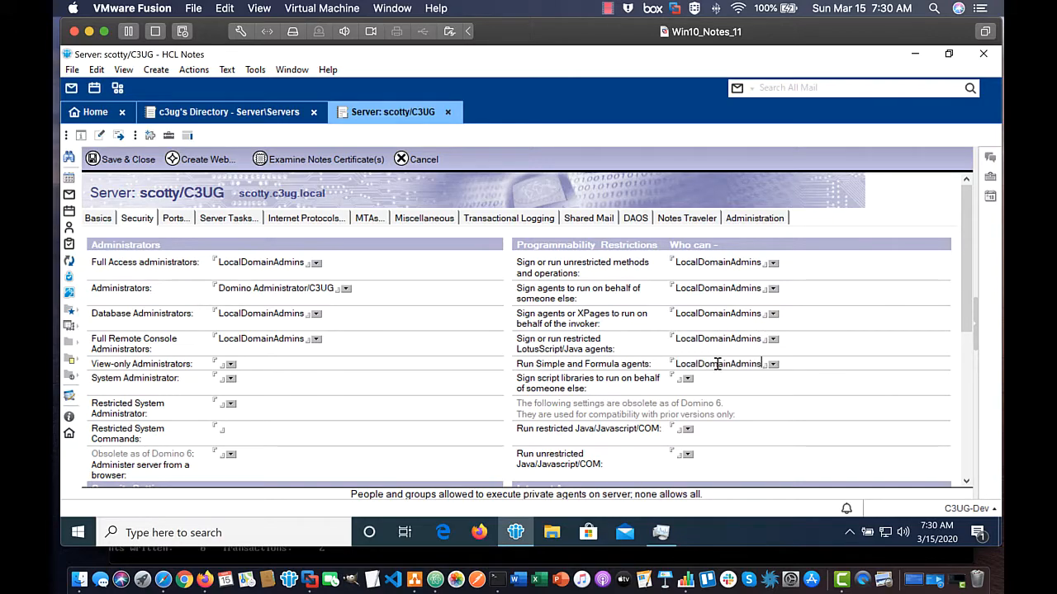
left_click(720, 382)
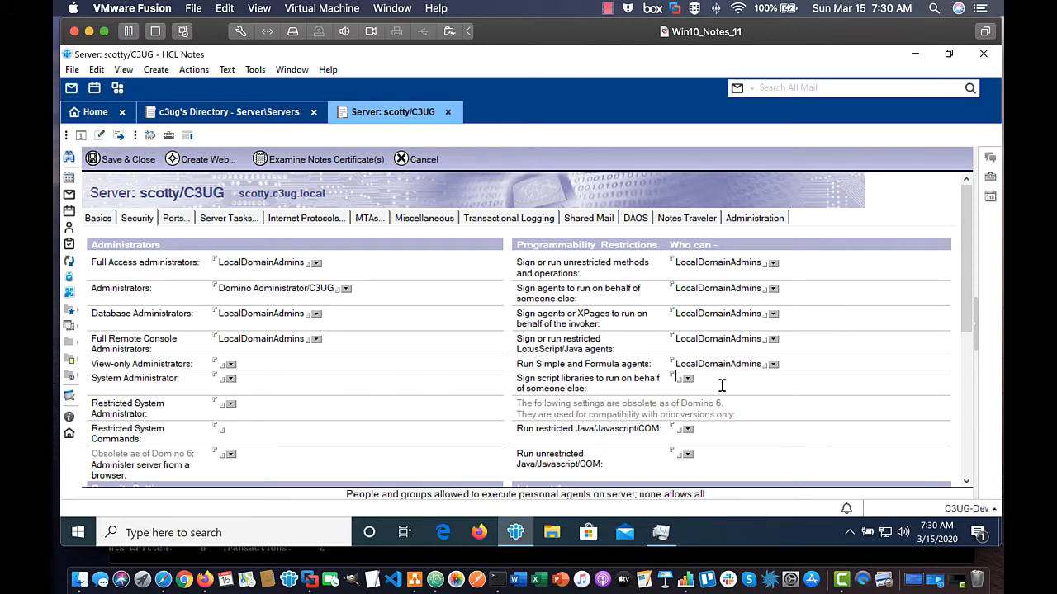
key("ctrl+v")
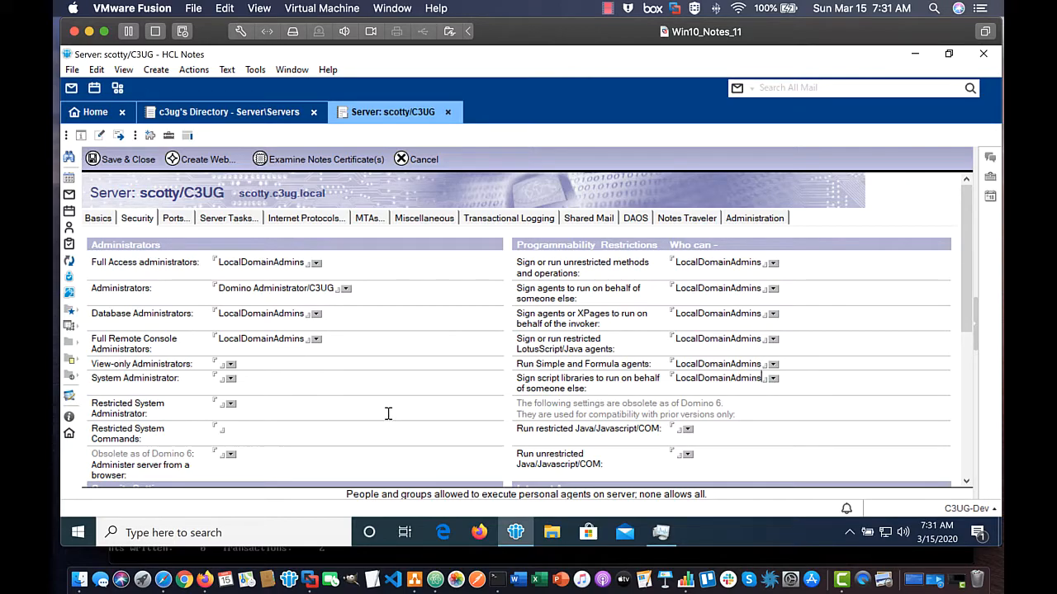
Allow LocalDomainAdmins to run both restricted and unrestricted Java/Javascript/COM
left_click(685, 429)
key("ctrl+v")
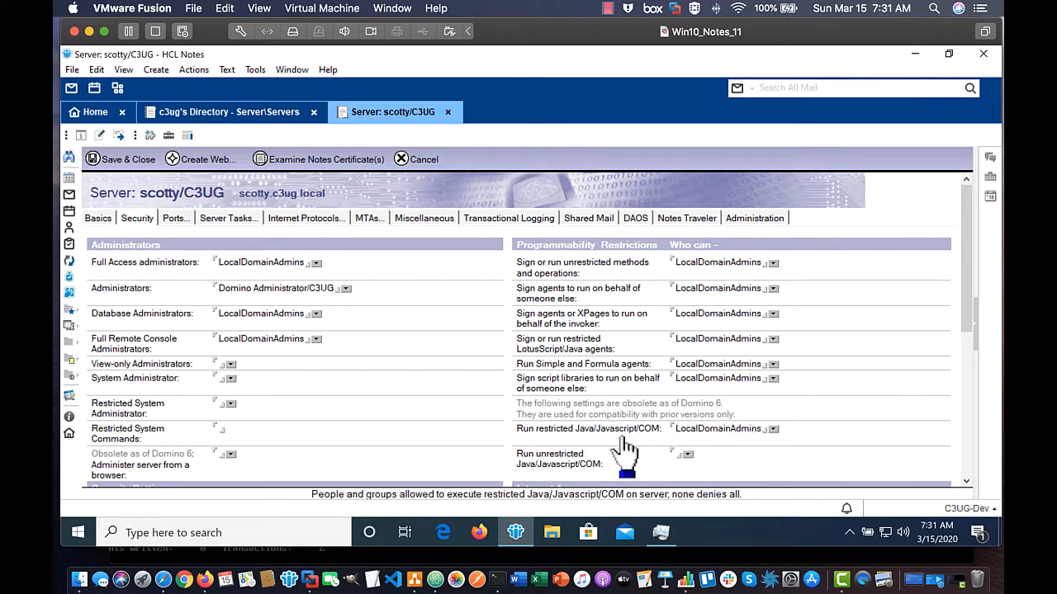
scroll(435, 442, "down", 1)
left_click(709, 432)
key("ctrl+v")
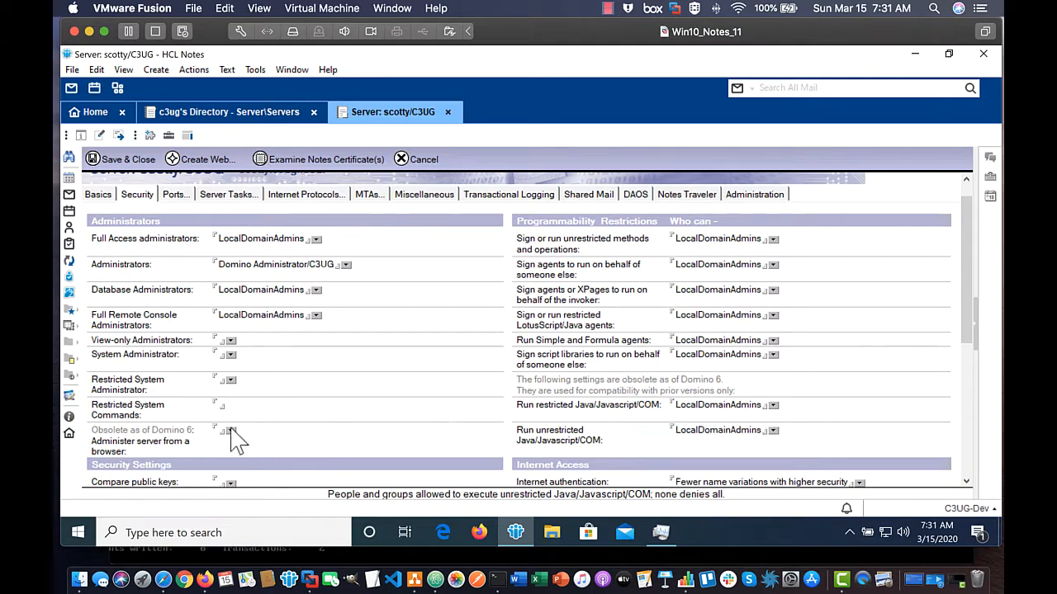
Grant server access to users listed in all trusted directories and to LocalDomainServers
scroll(236, 438, "down", 8)
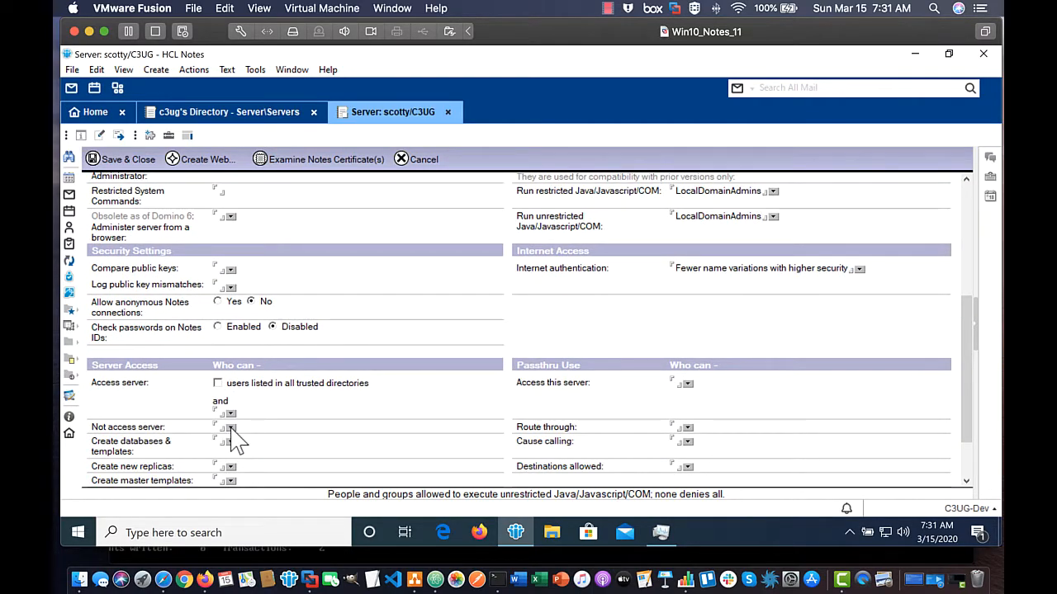
scroll(235, 442, "down", 3)
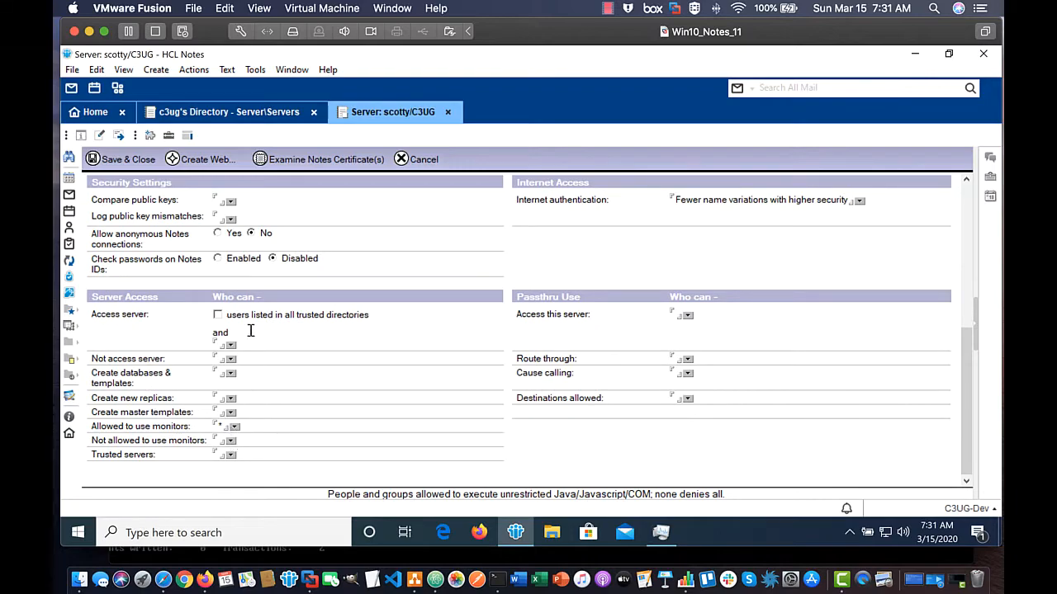
left_click(217, 314)
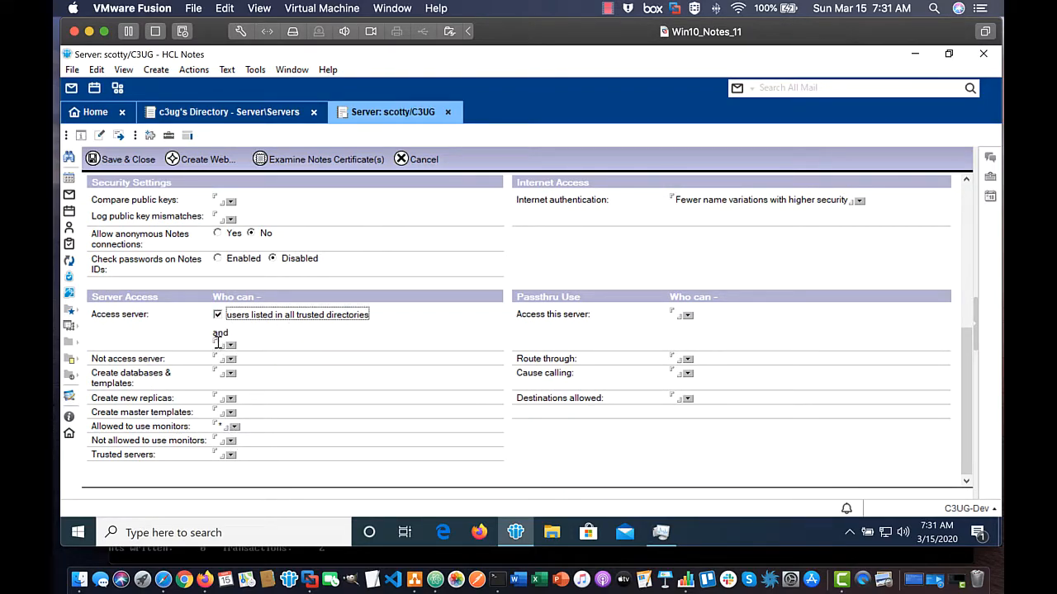
left_click(218, 342)
type("LocalDomainServers")
key("Tab")
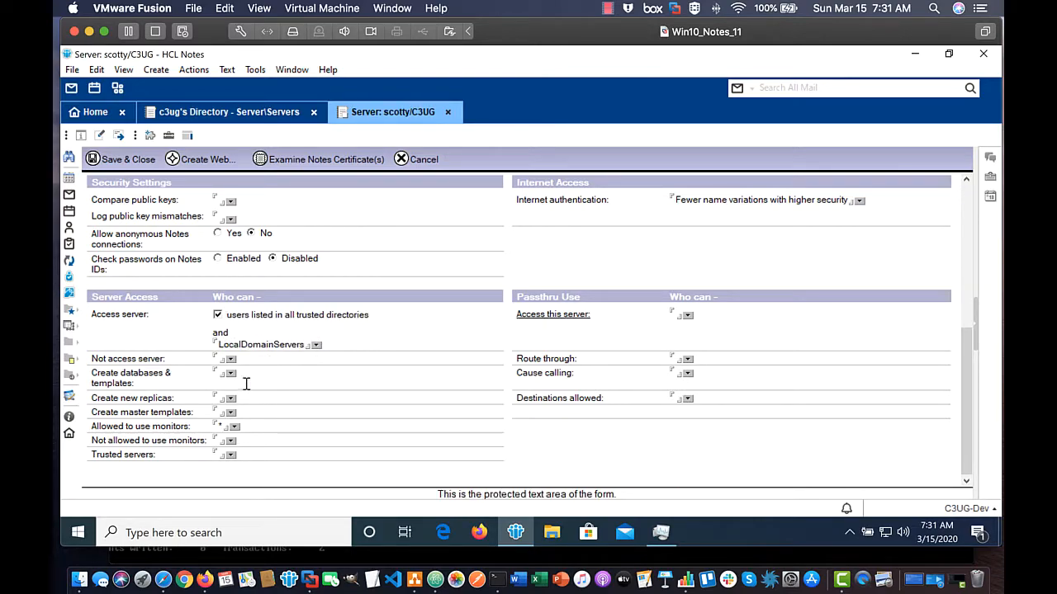
Allow LocalDomainAdmins to create databases and templates, new replicas and master templates
left_click(273, 373)
type("LocalDomainAdmins")
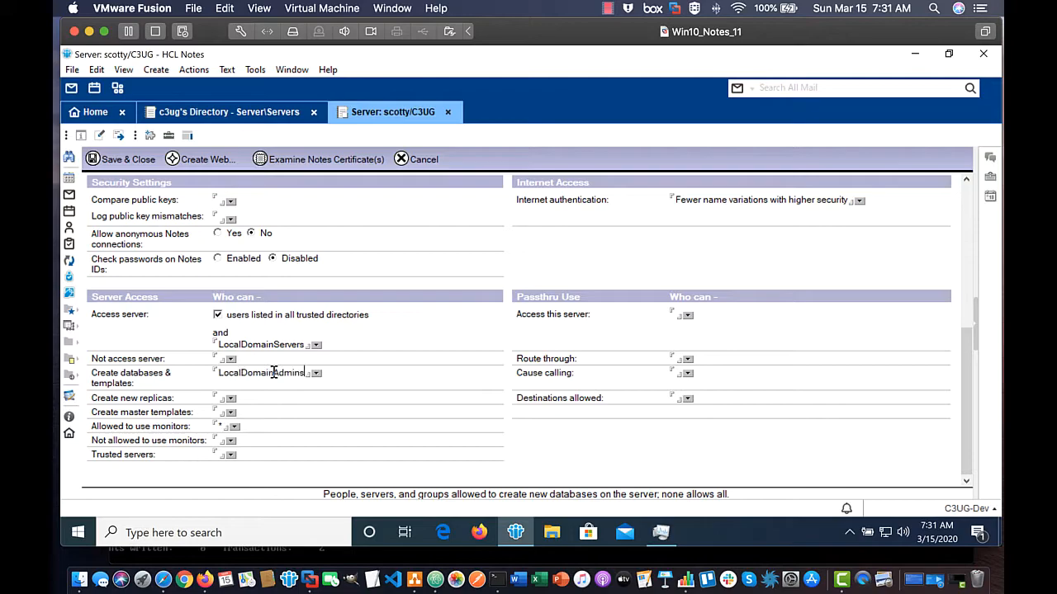
left_click(239, 399)
key("ctrl+v")
left_click(261, 413)
key("ctrl+v")
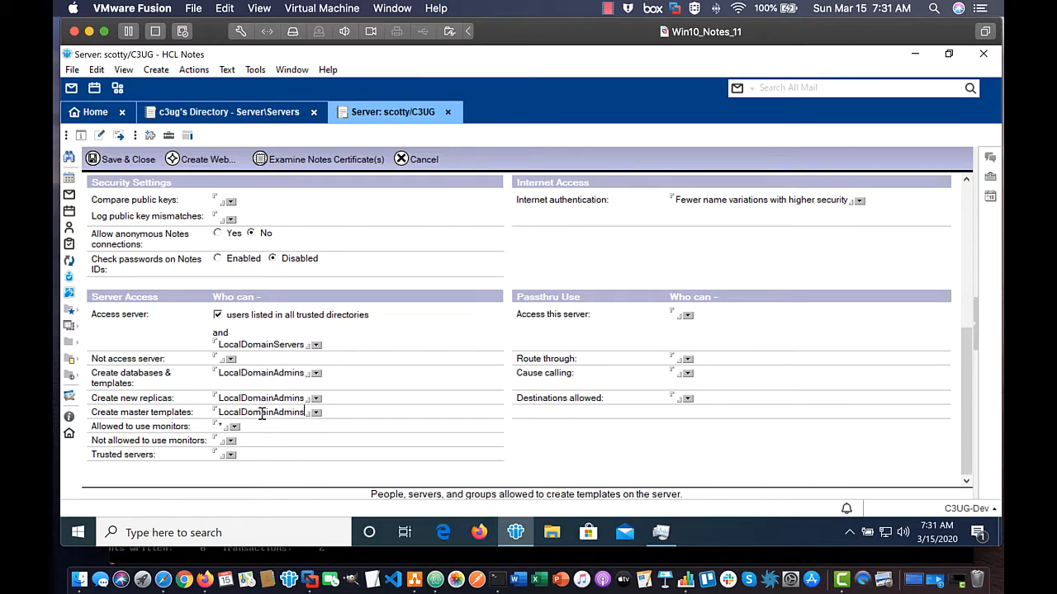
Set the server's trusted servers to LocalDomainServers
left_click(252, 459)
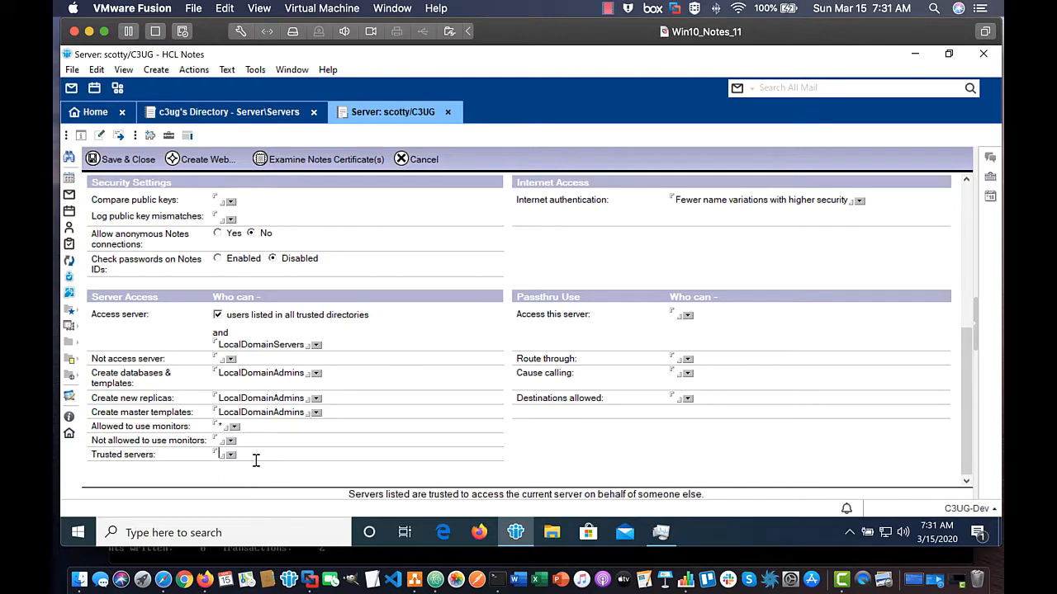
type("LocalDomainServers")
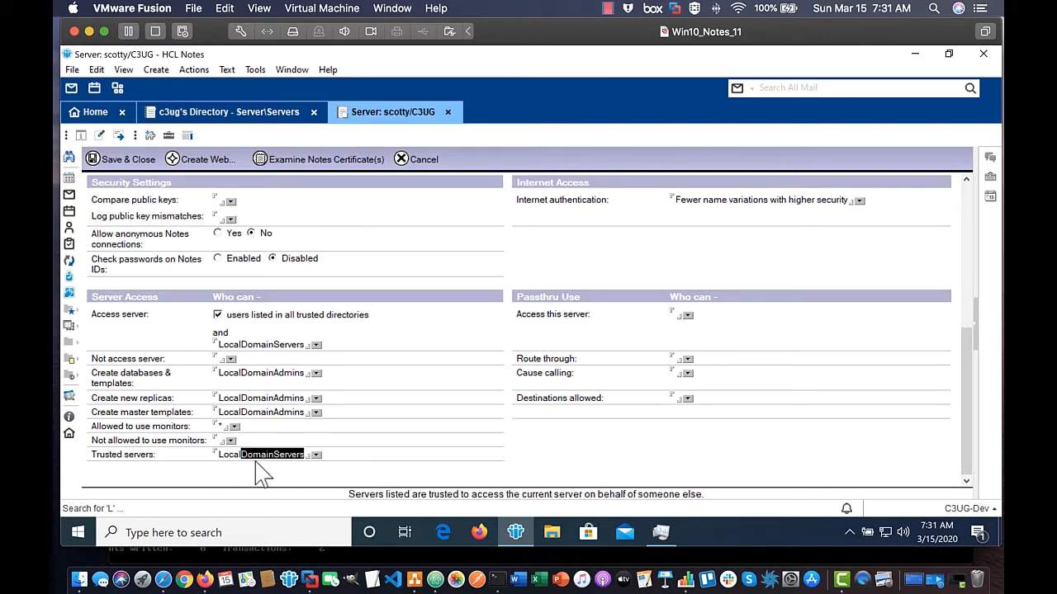
key("Tab")
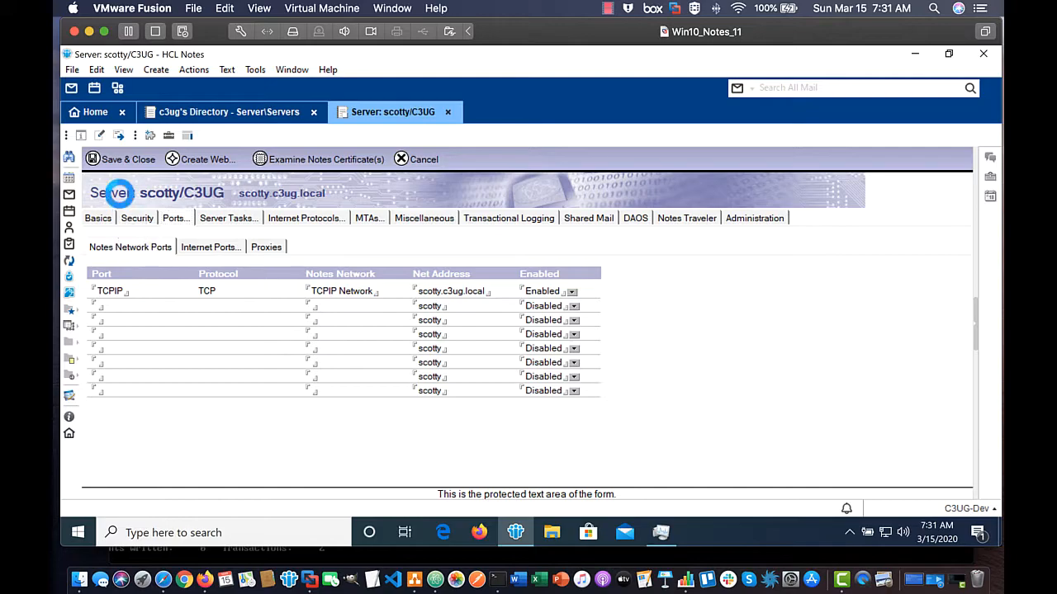
Recheck the Server Access entries in the security settings, and save and close the server document and the directory
left_click(135, 218)
scroll(217, 367, "down", 5)
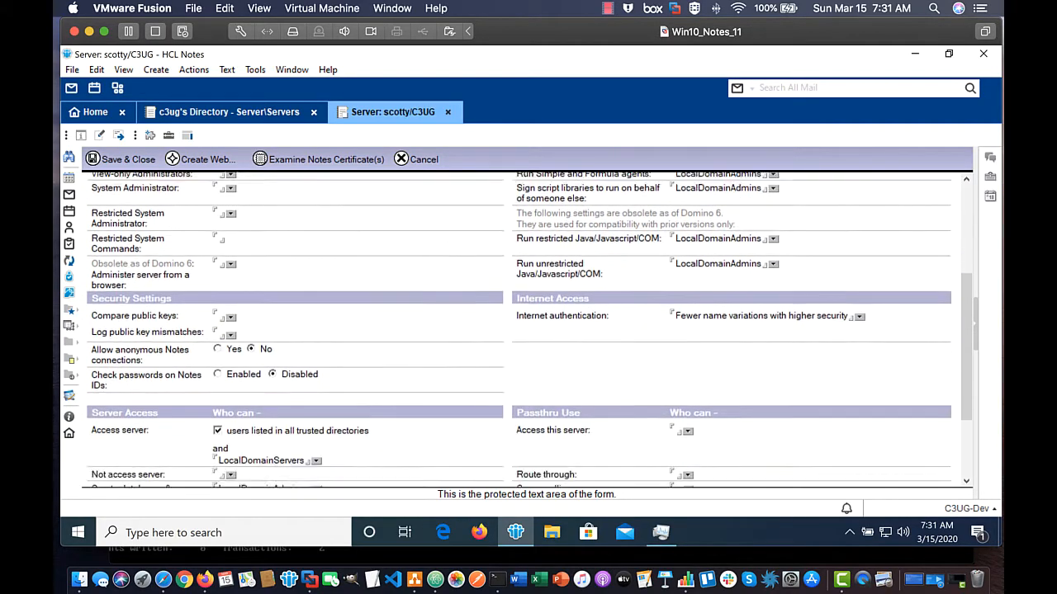
scroll(253, 358, "down", 3)
left_click(262, 344)
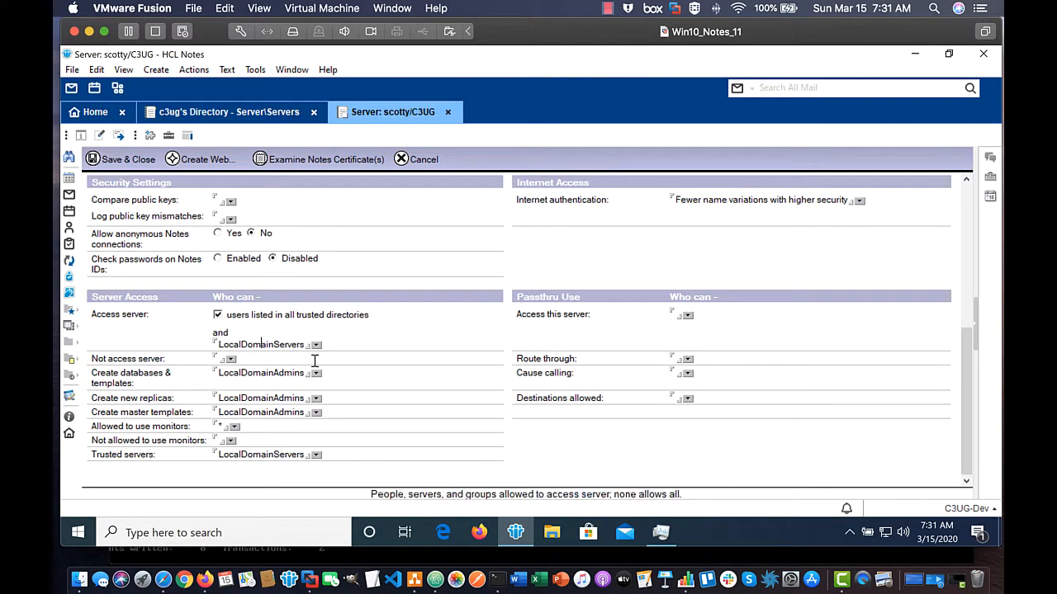
left_click(281, 373)
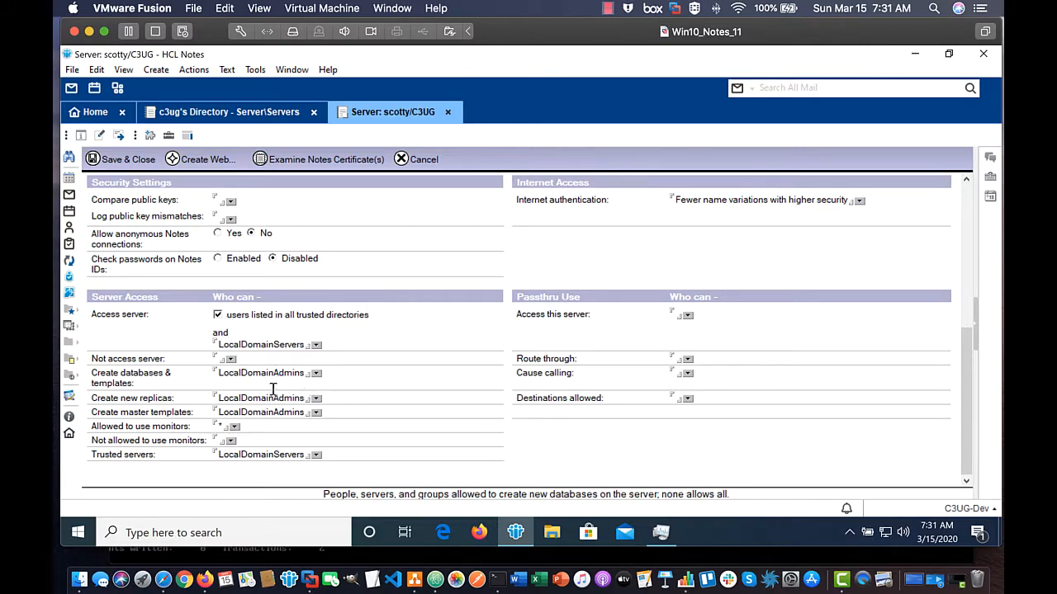
left_click(280, 344)
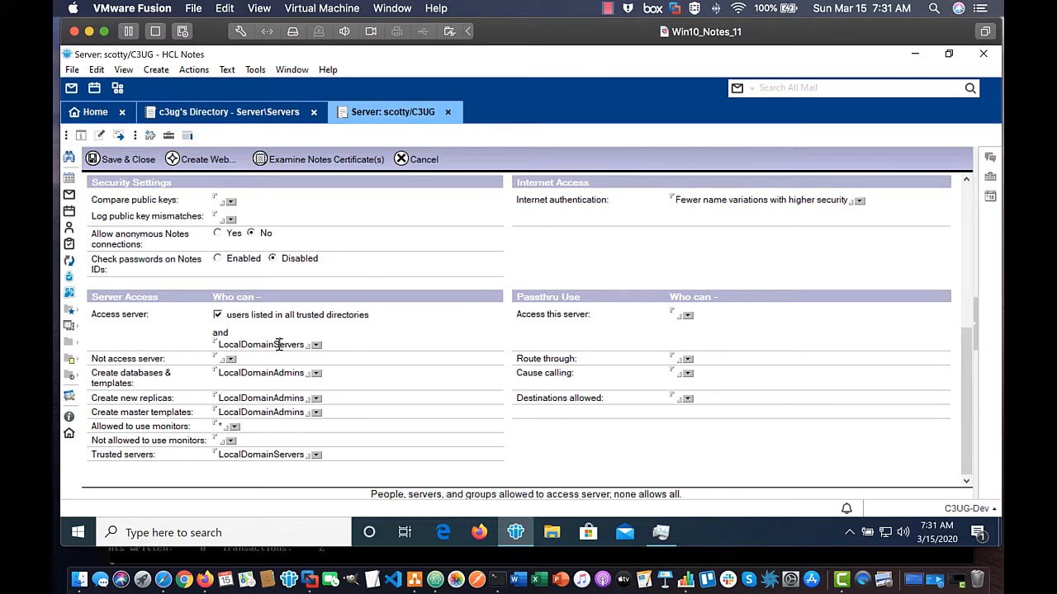
left_click(265, 455)
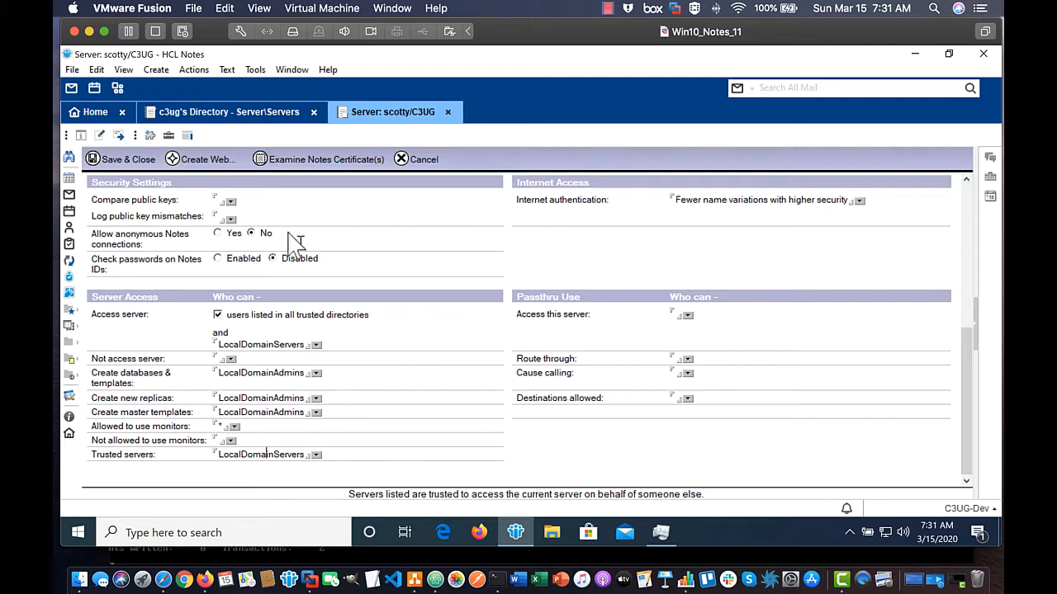
left_click(137, 160)
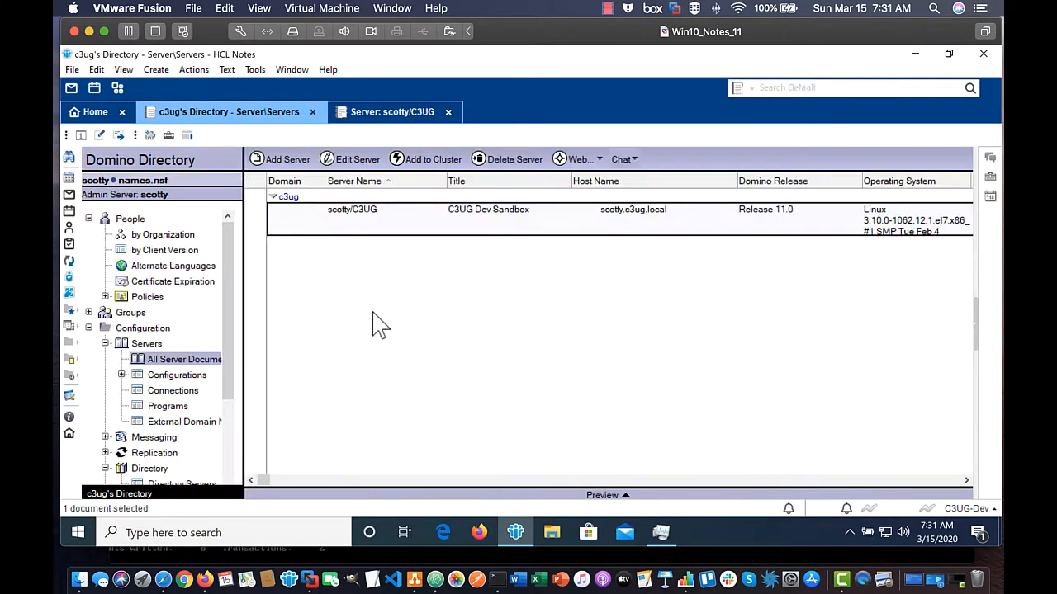
left_click(314, 113)
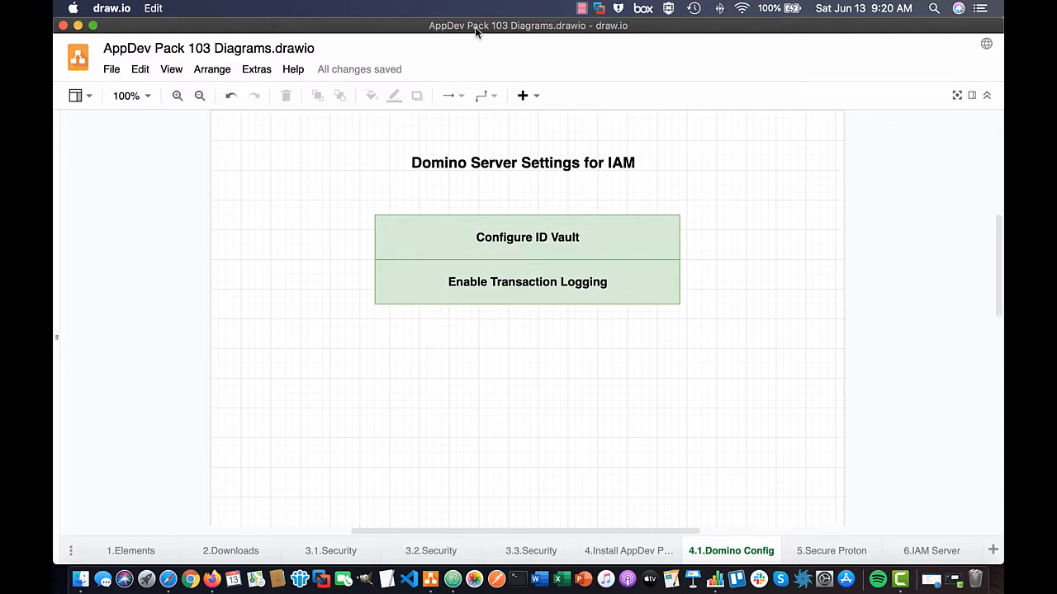
Switch to Safari and consult the Domino Configuration prerequisites for IAM in the Domino AppDev Pack documentation
left_click(936, 583)
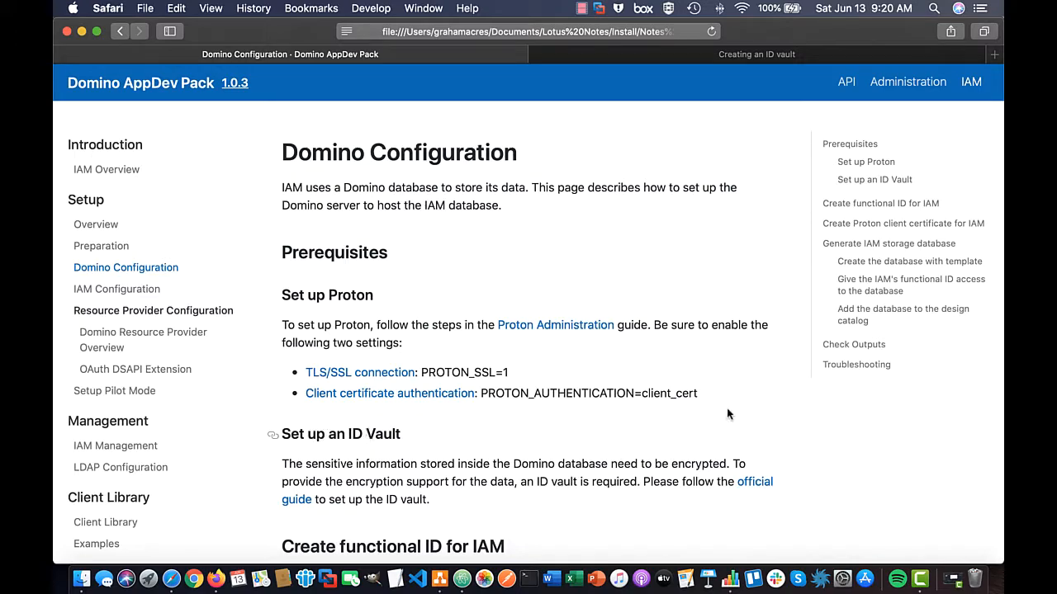
left_click(885, 246)
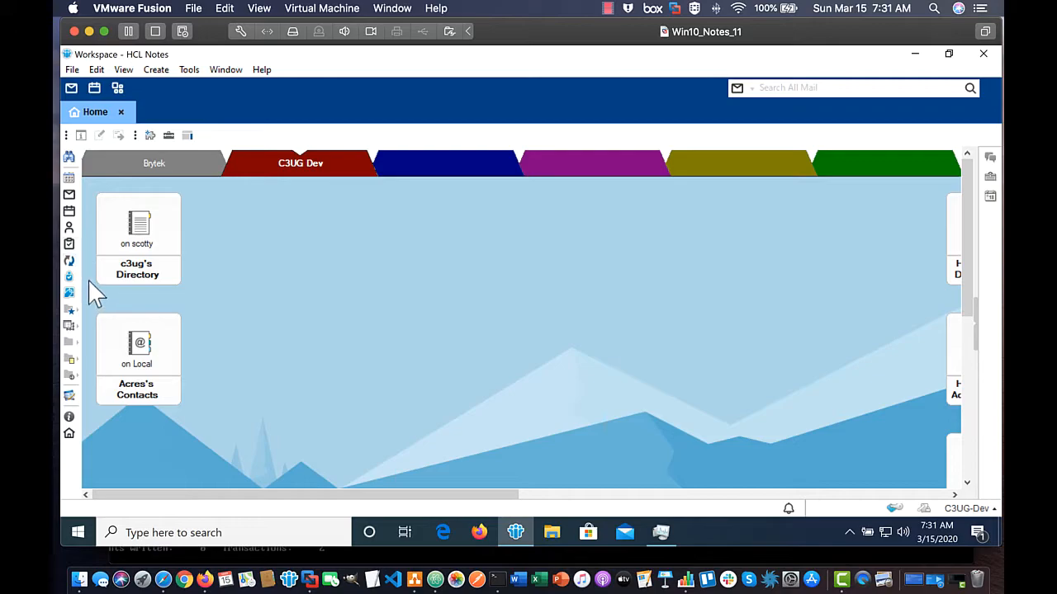
Launch Domino Administrator from the Notes workspace and open the server scotty/C3UG for administration
left_click(70, 278)
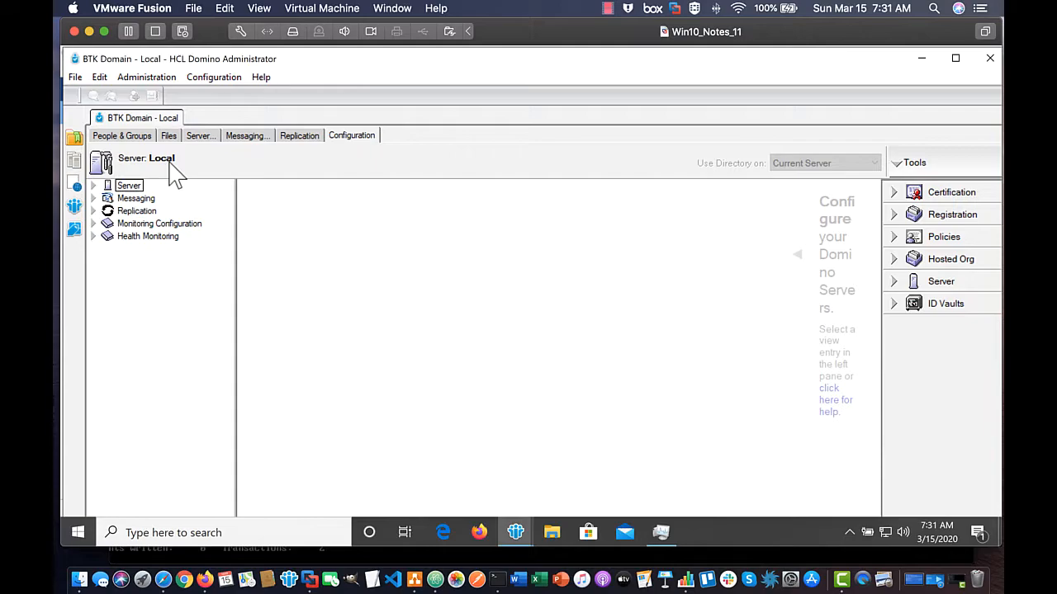
left_click(75, 77)
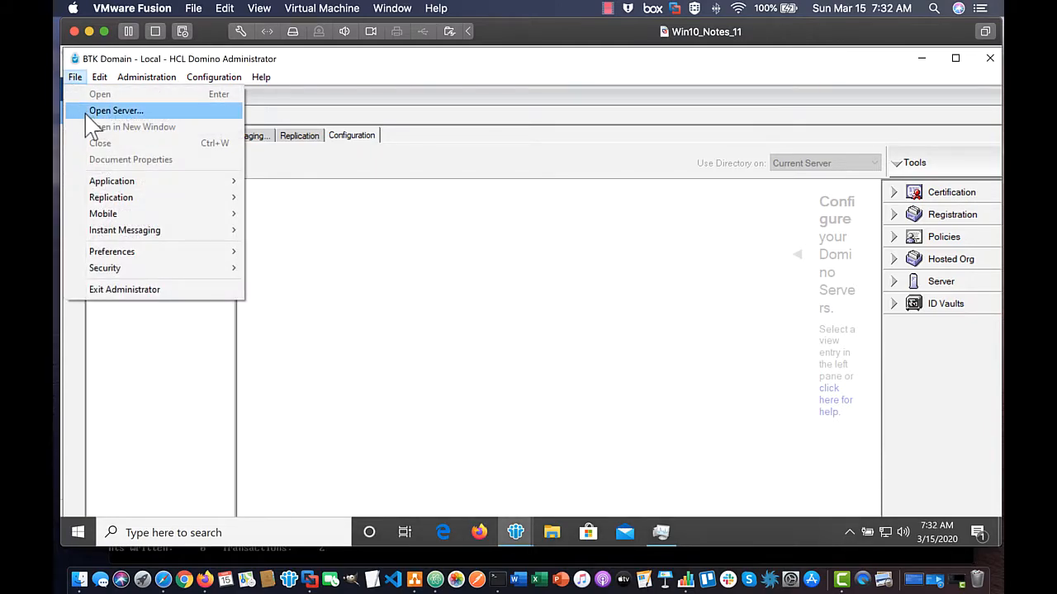
left_click(89, 111)
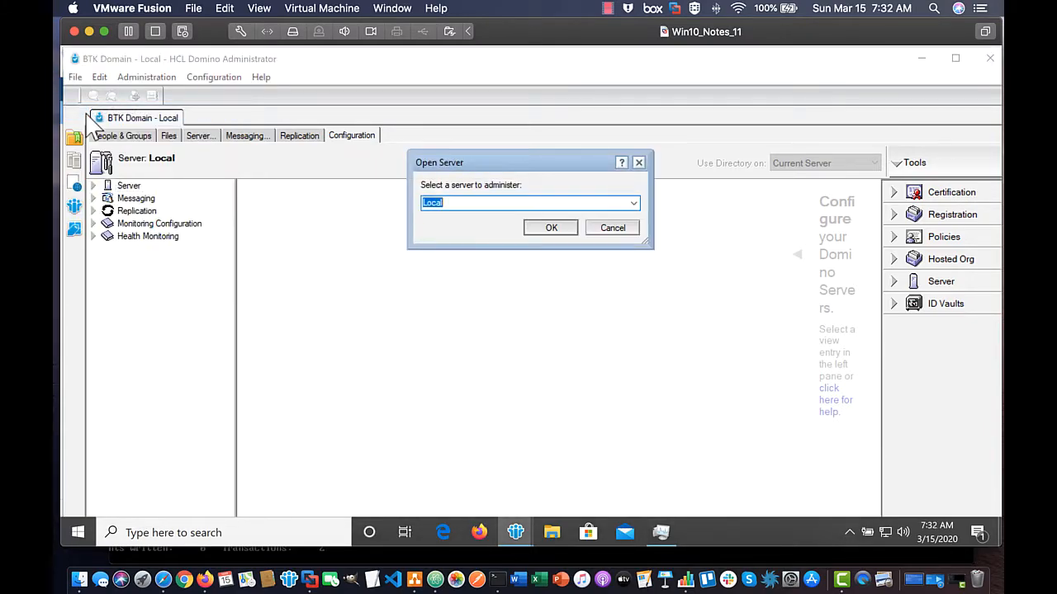
type("S")
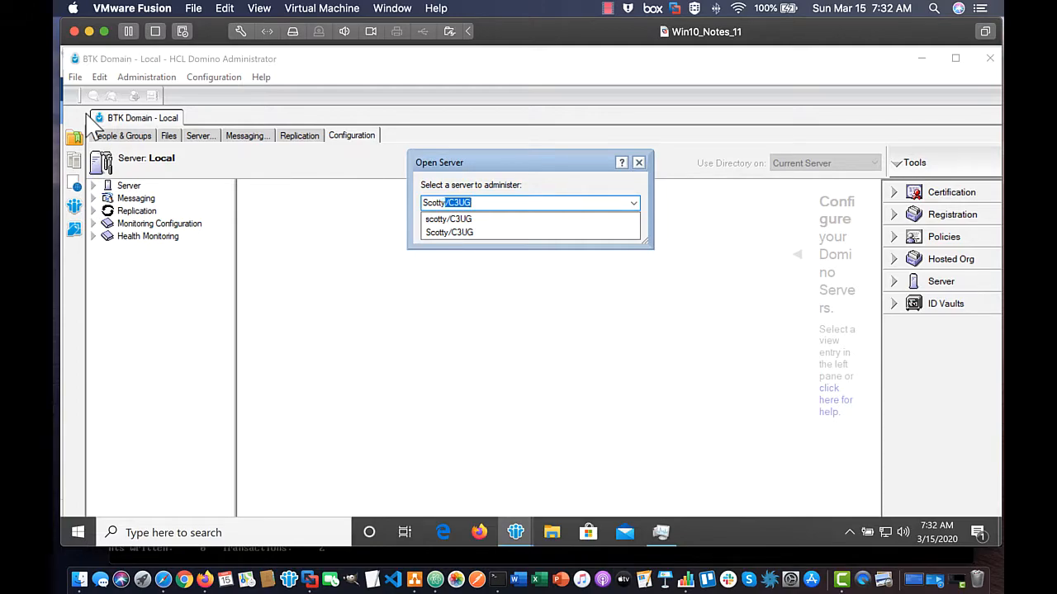
type("cotty")
key("Return")
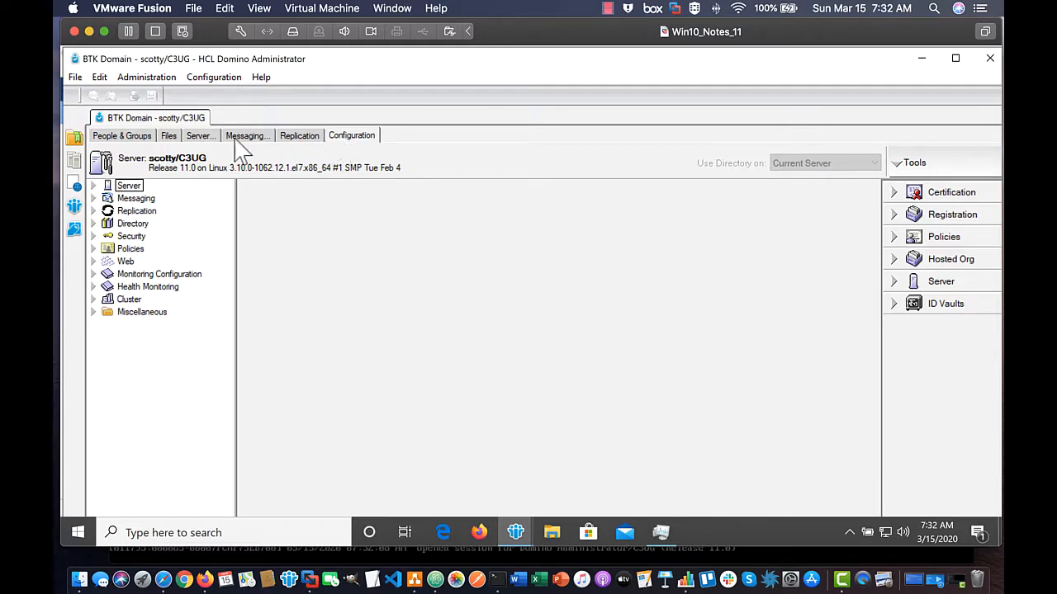
Start creating a Notes ID vault from the server's configuration tools and opt out of the introductory panel
left_click(116, 110)
left_click(140, 136)
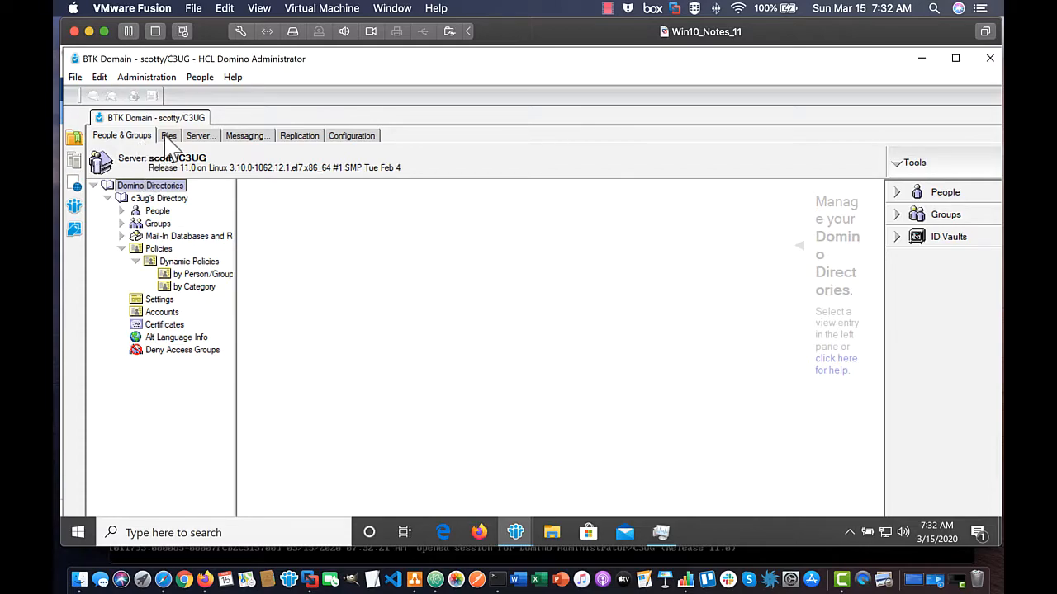
left_click(363, 137)
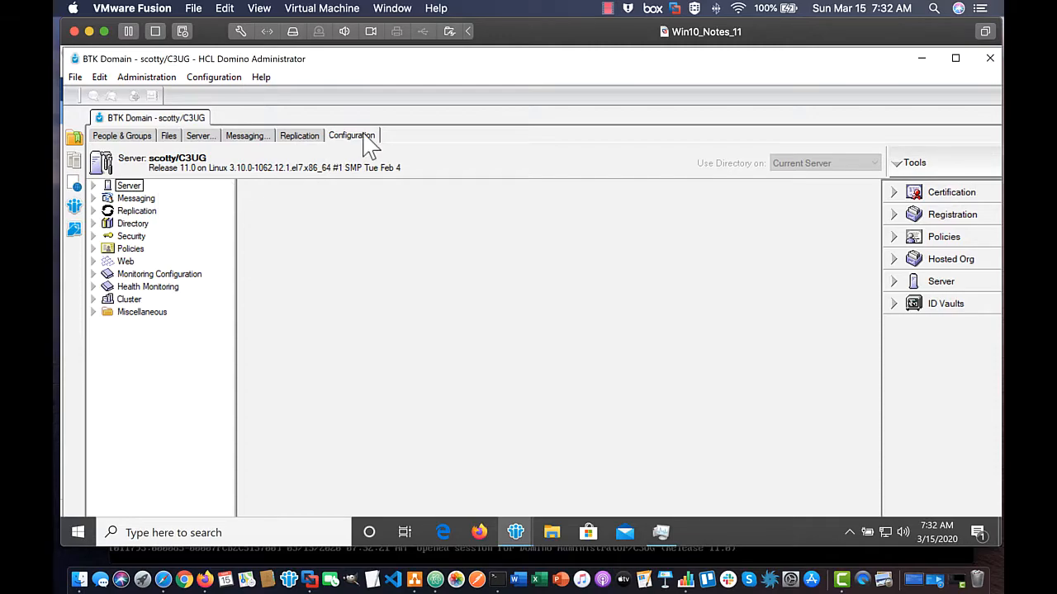
left_click(893, 304)
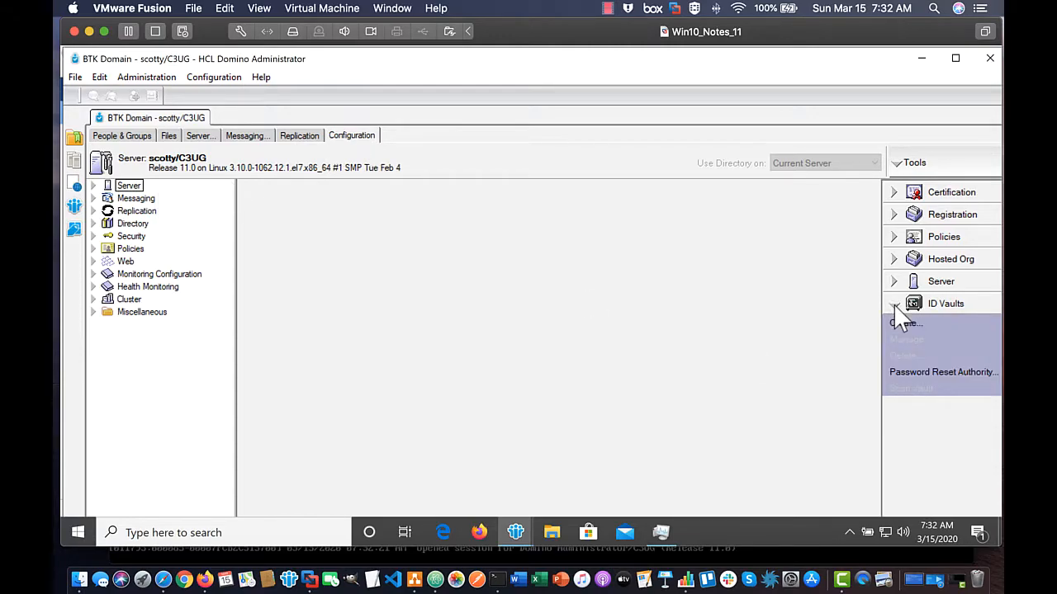
left_click(883, 324)
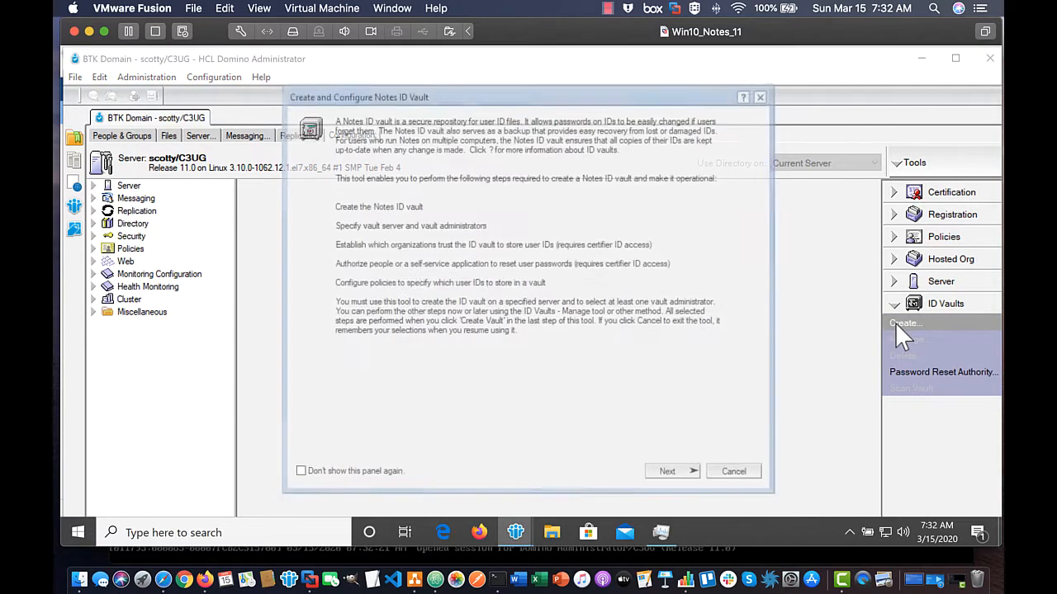
left_click(299, 476)
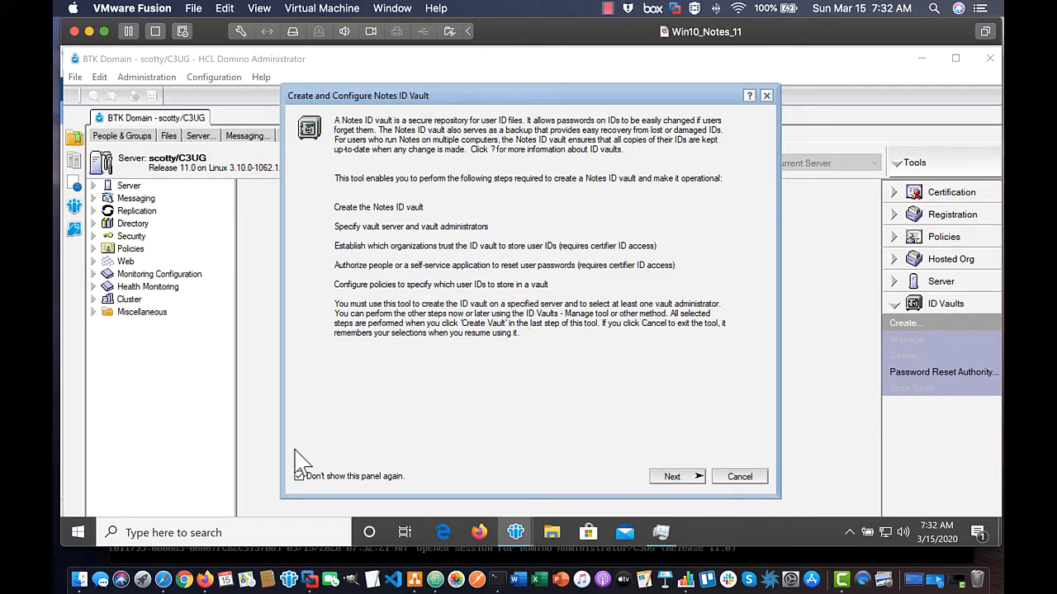
Switch to Safari and open the Domino 11.0.0 documentation from the HCL Software product list
left_click(164, 582)
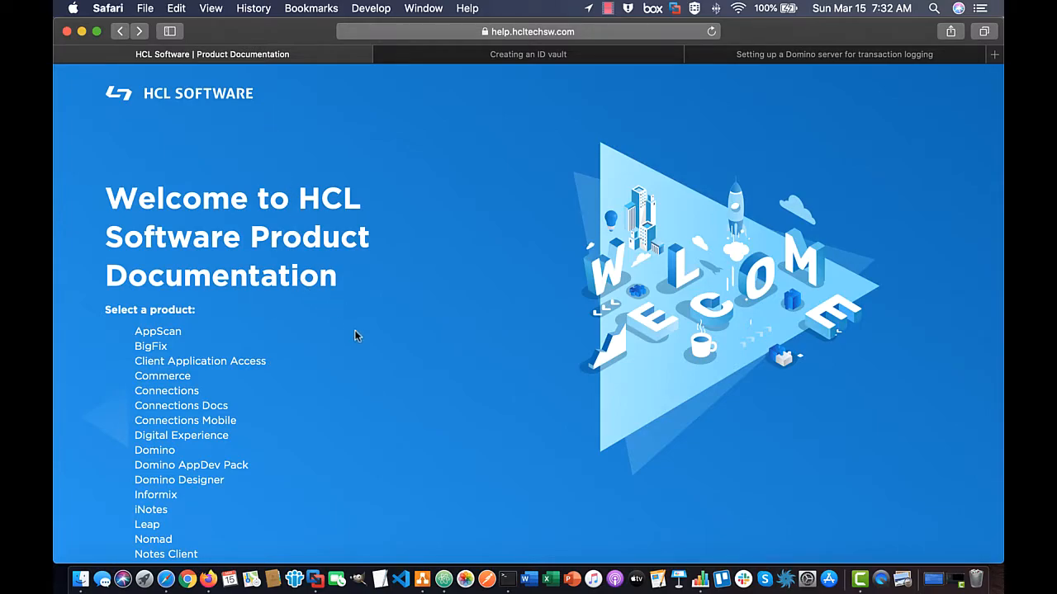
scroll(355, 335, "down", 5)
scroll(352, 336, "up", 1)
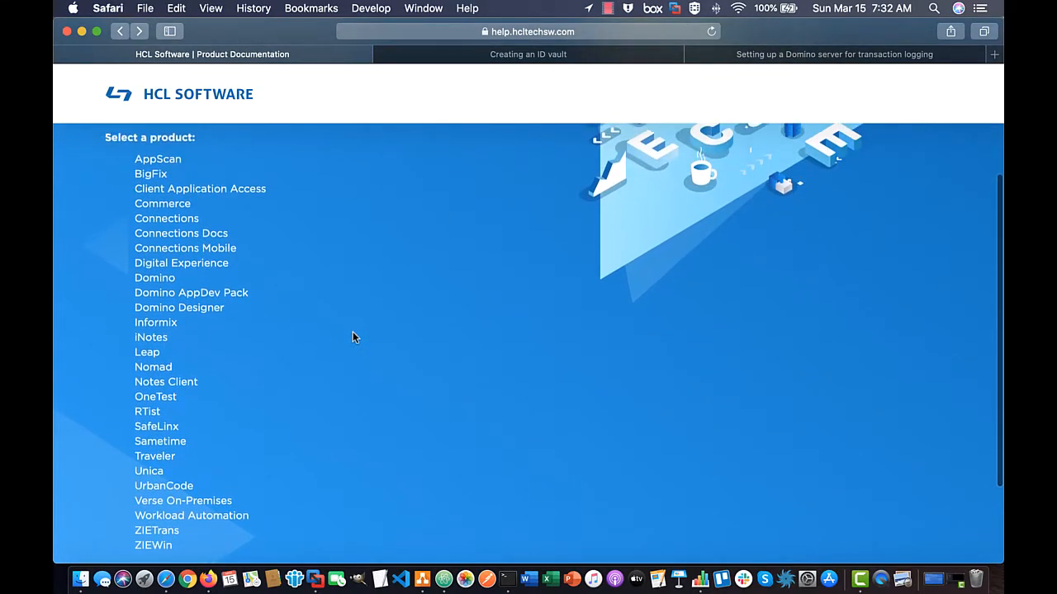
left_click(148, 281)
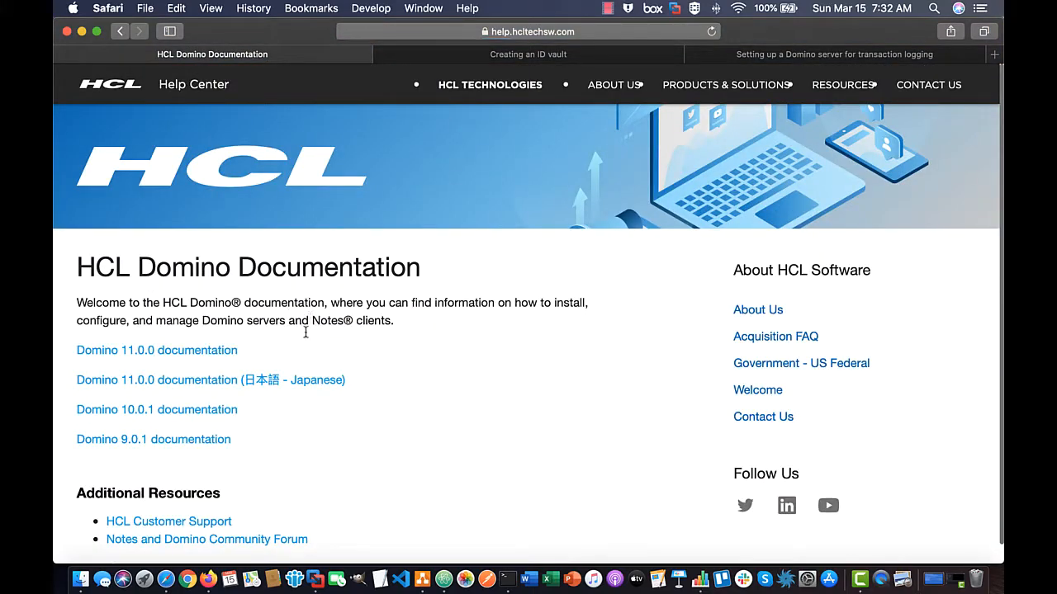
left_click(165, 354)
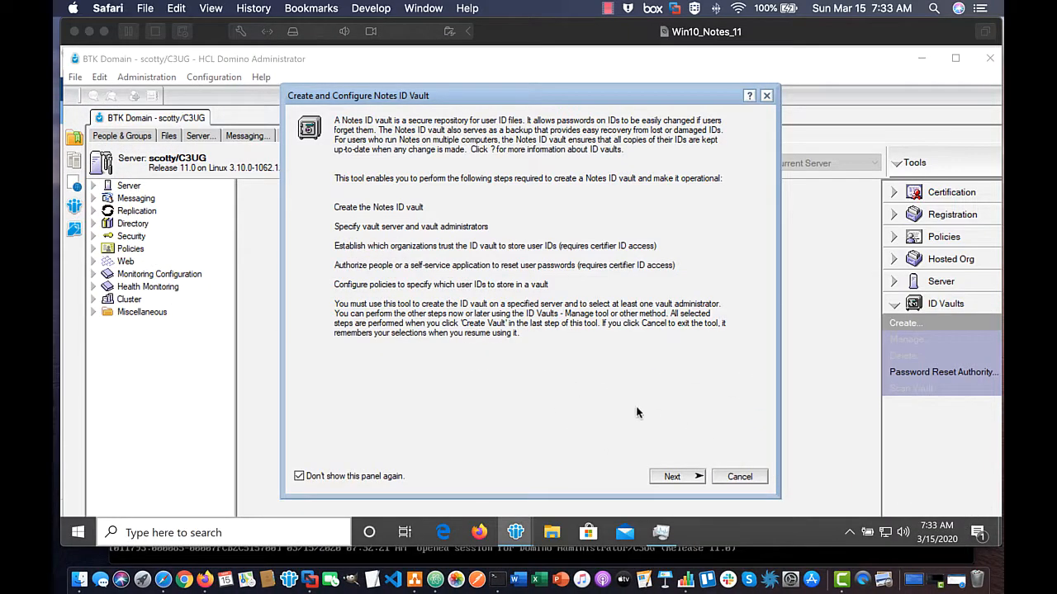
Cancel the ID vault creation tool and look through the C3UG Dev workspace in HCL Notes
left_click(739, 478)
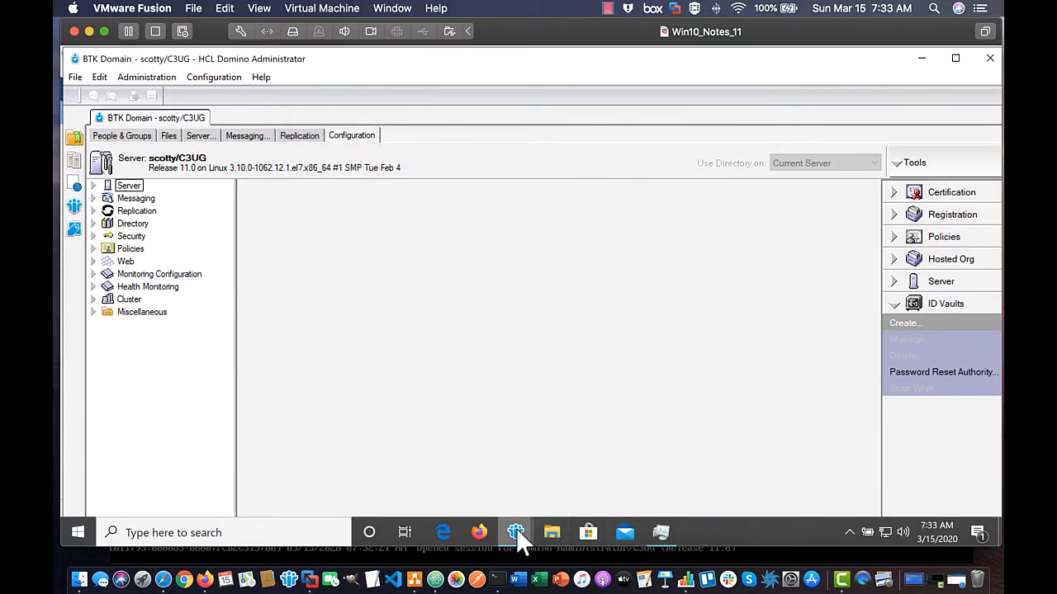
mouse_move(516, 533)
left_click(437, 490)
left_click_drag(303, 496, 941, 516)
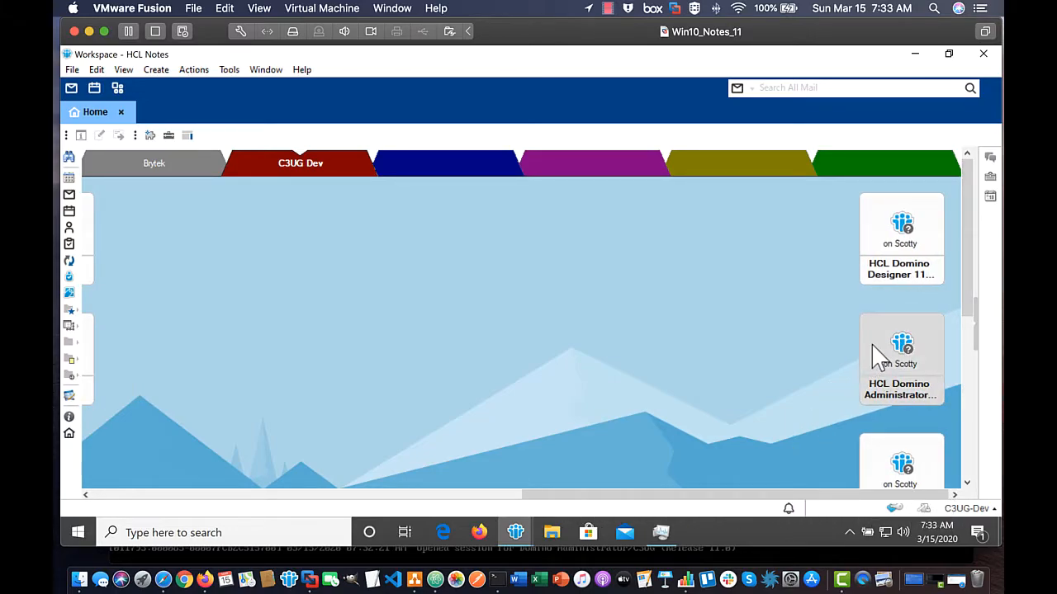
left_click_drag(554, 498, 159, 516)
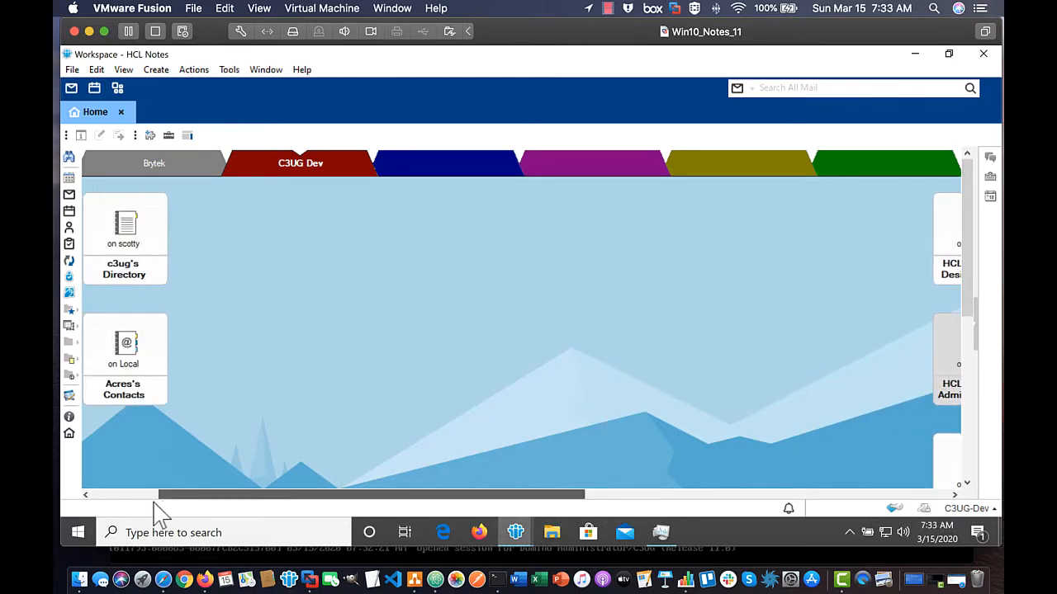
Switch to Safari and review the "Creating an ID vault" documentation page, including its procedure and required-information tables
left_click(163, 580)
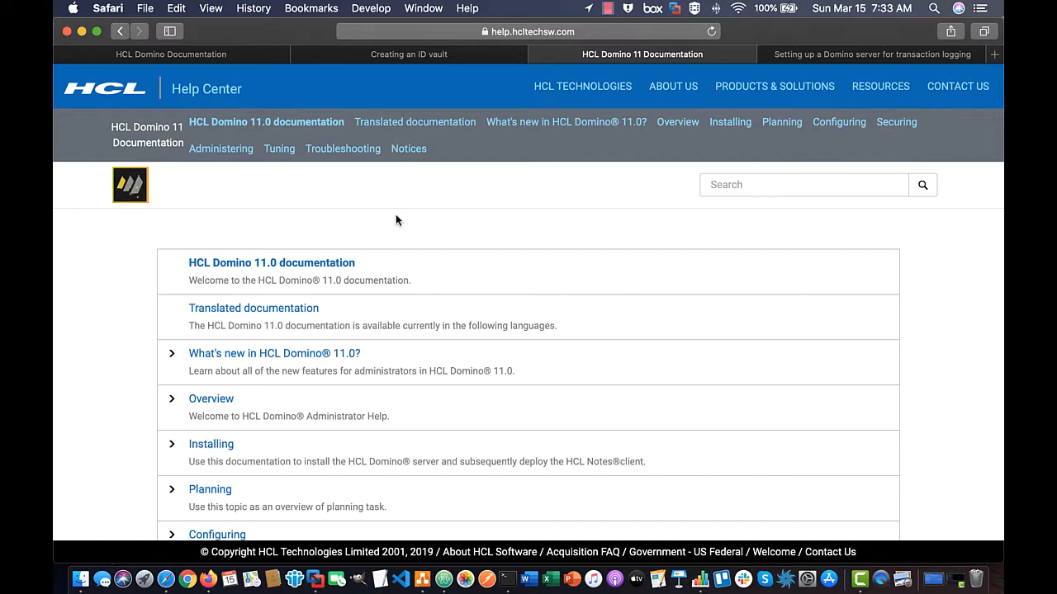
left_click(419, 58)
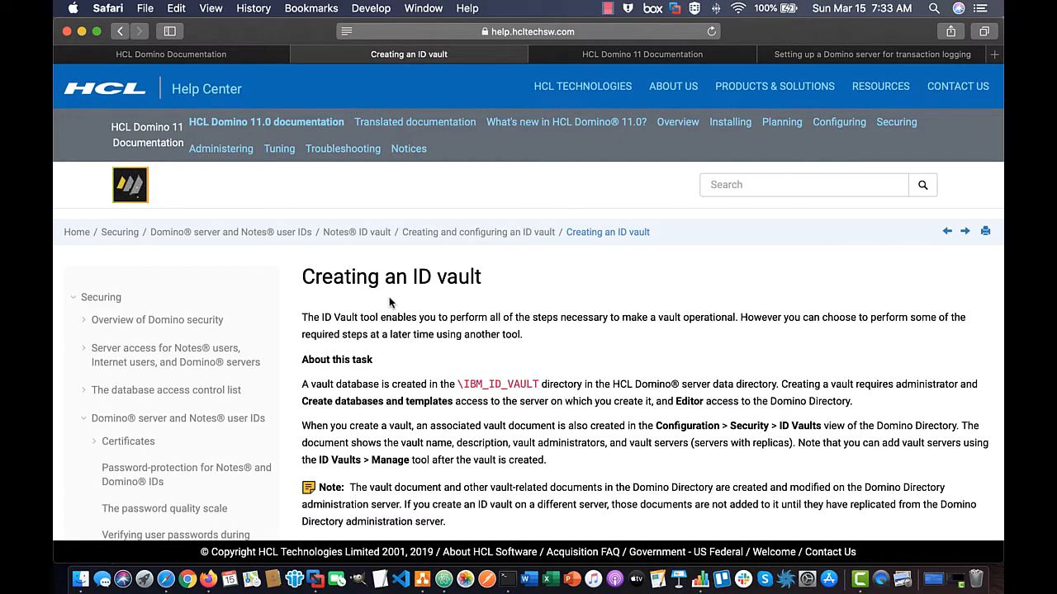
scroll(389, 299, "down", 5)
scroll(390, 302, "down", 1)
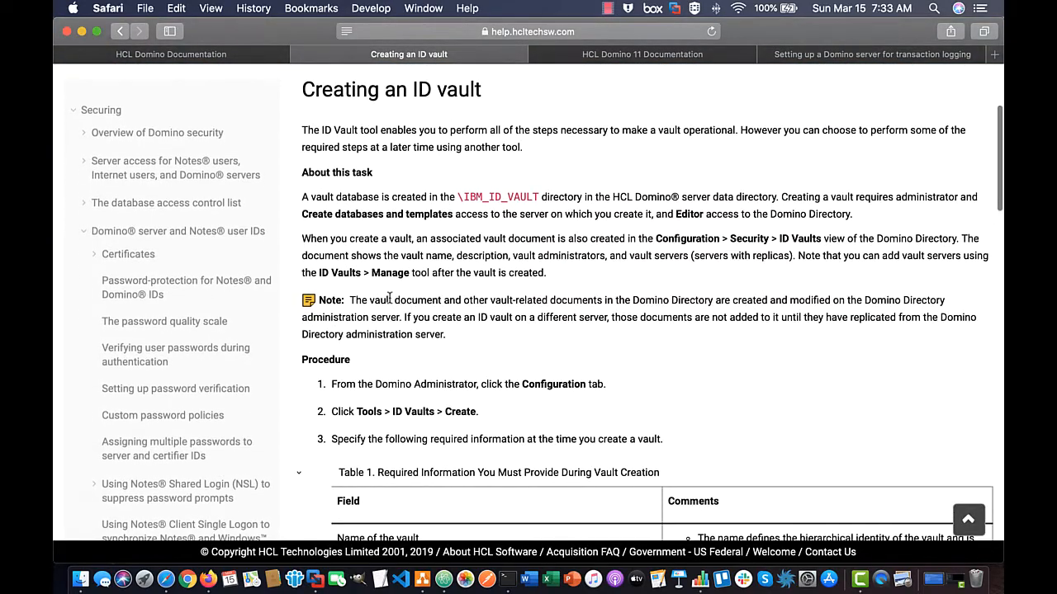
scroll(389, 298, "down", 20)
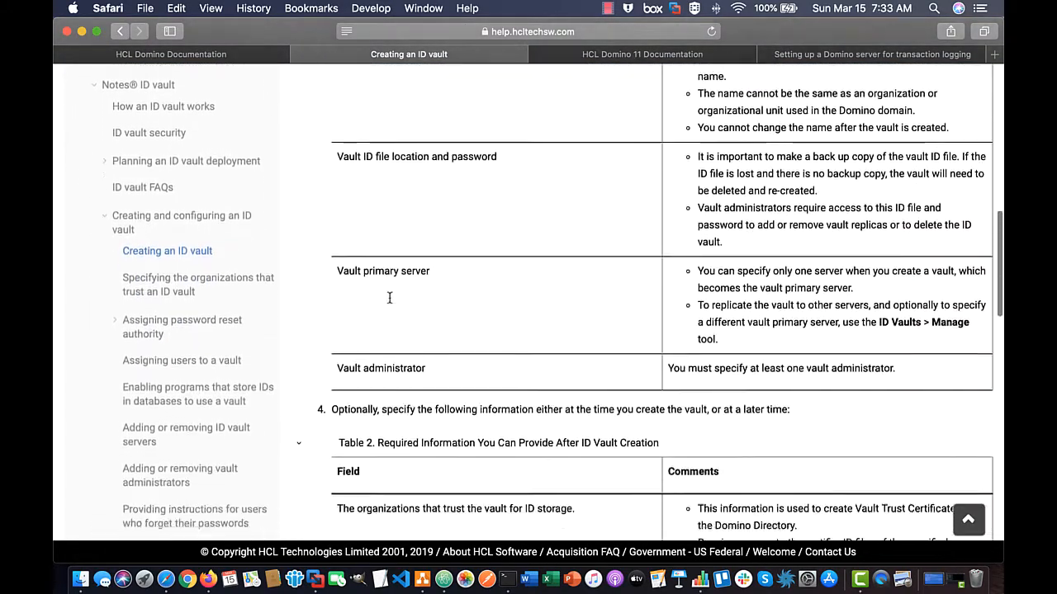
scroll(389, 297, "down", 13)
scroll(389, 297, "up", 20)
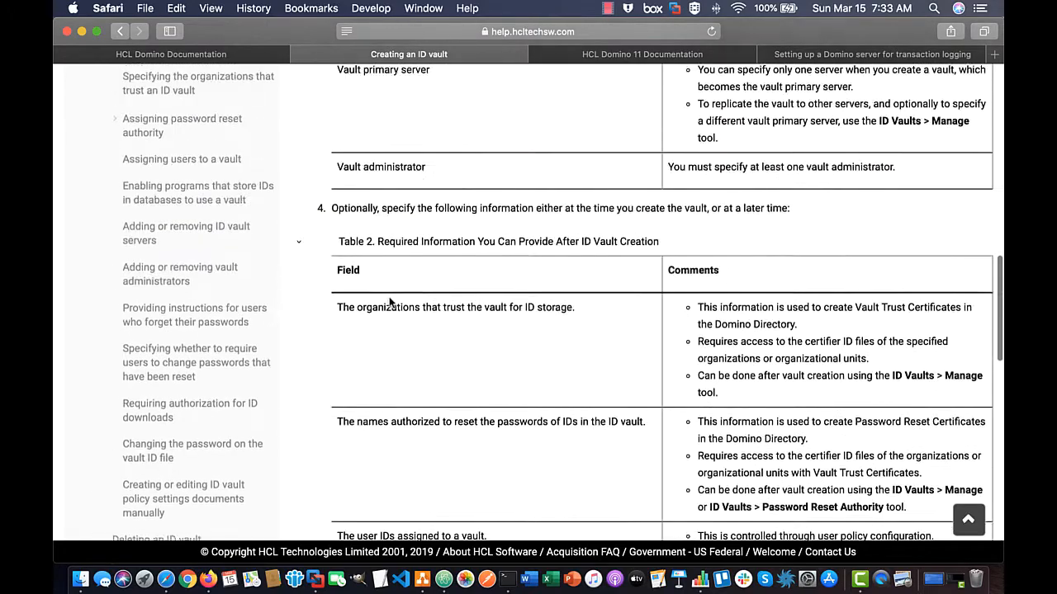
scroll(389, 296, "up", 15)
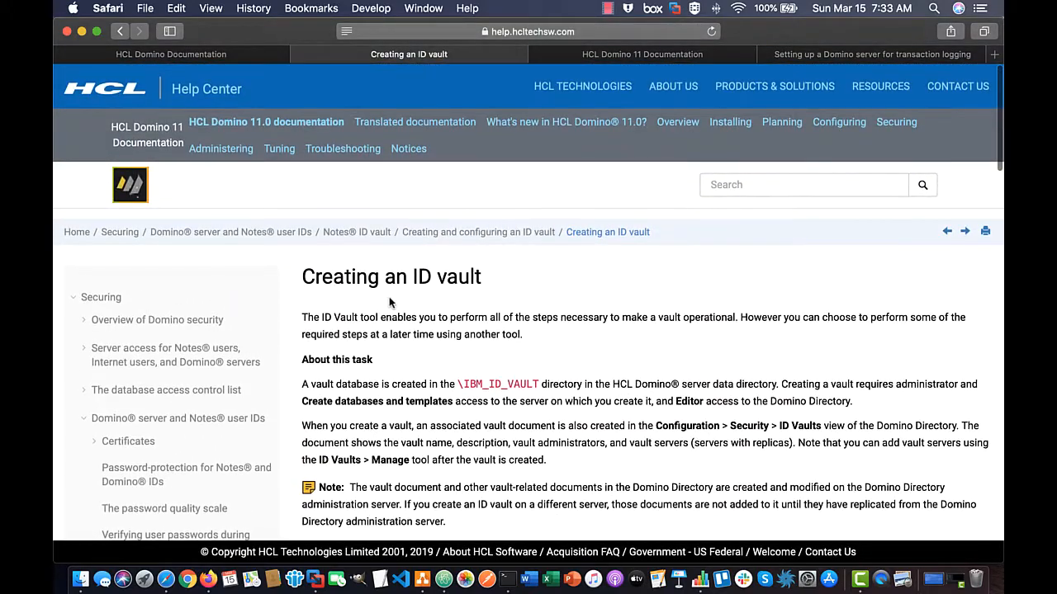
Close the HCL Domino 11 Documentation page and show the full web address of the "Creating an ID vault" page
left_click(661, 58)
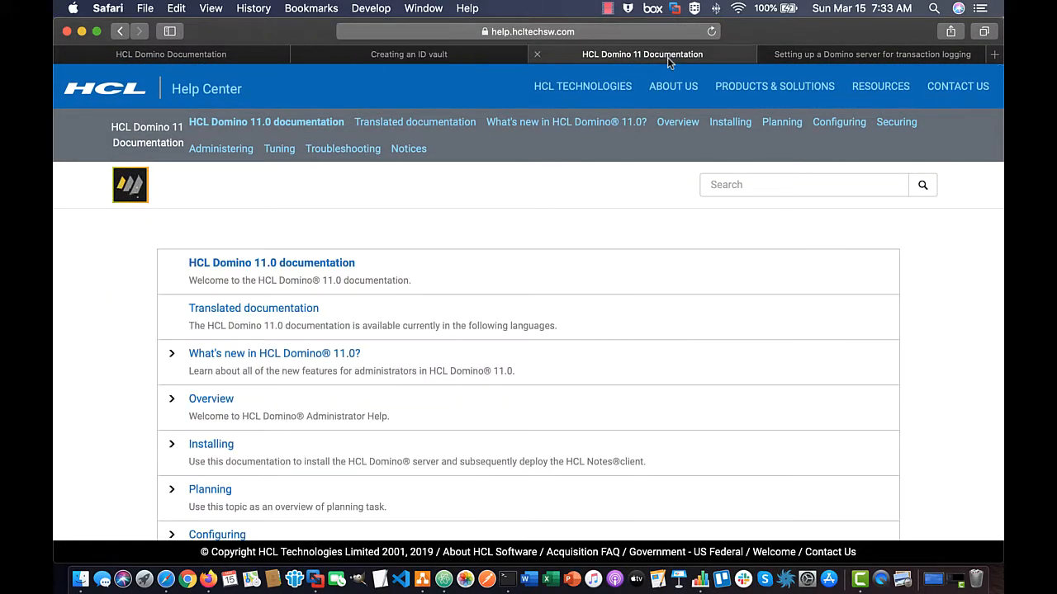
left_click(537, 55)
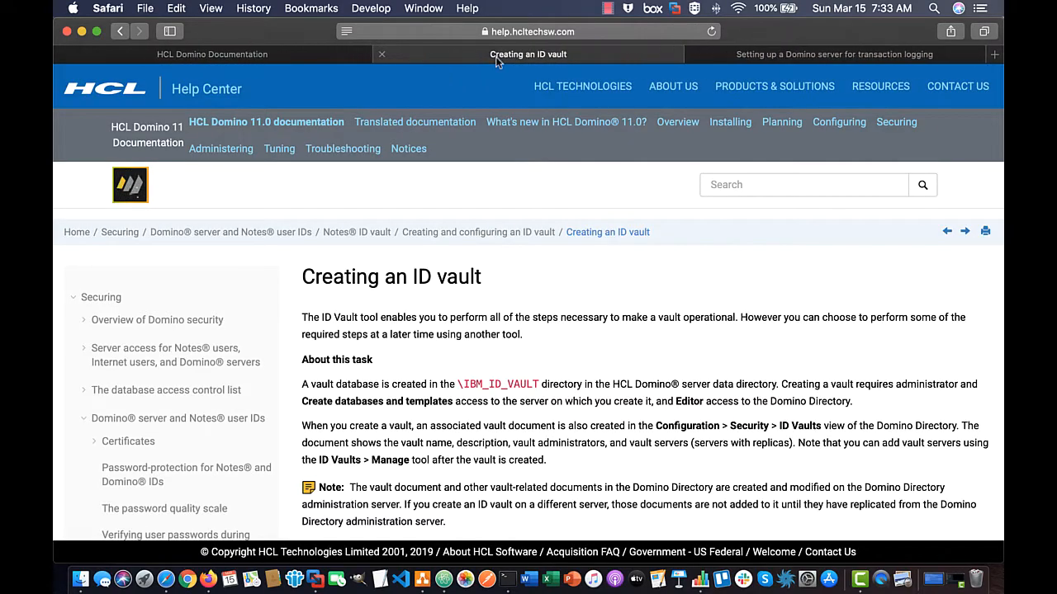
left_click(588, 32)
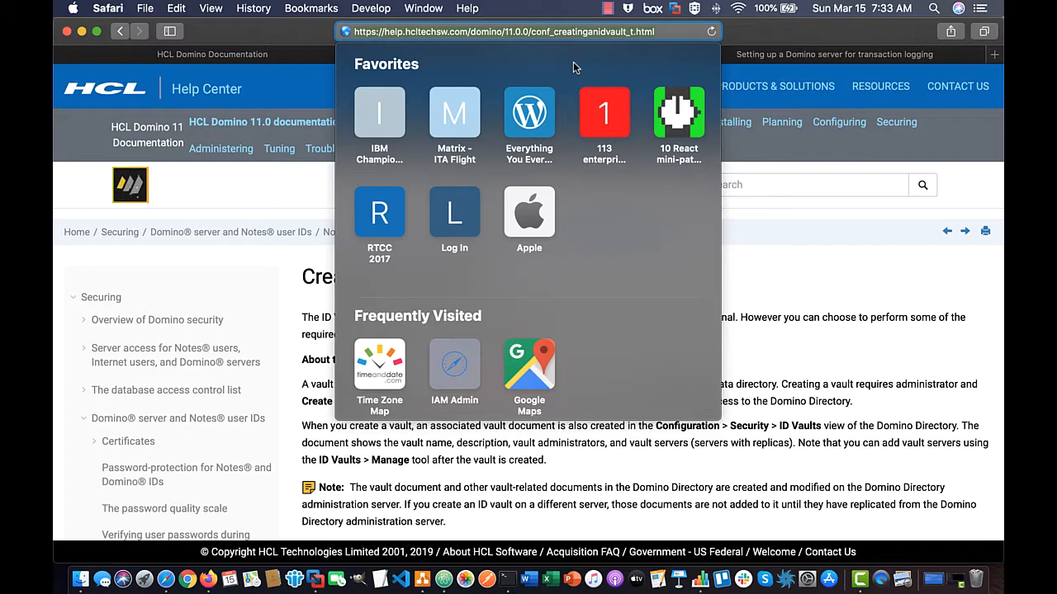
left_click(305, 33)
left_click(471, 192)
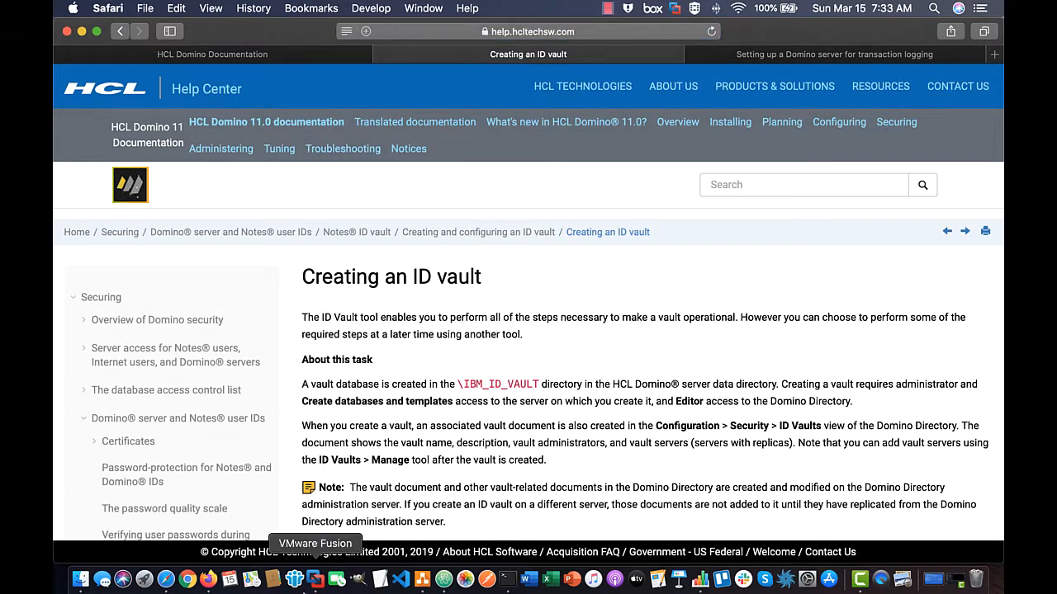
Return to Domino Administrator, restart ID vault creation, and name the vault c3ug_vault with the description "C3UG ID Vault"
left_click(81, 32)
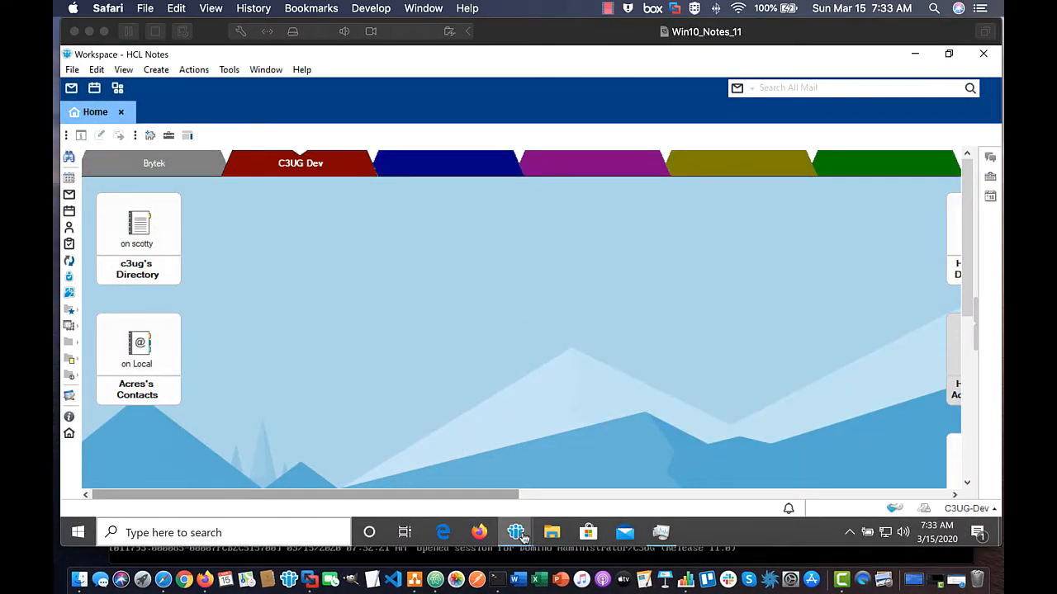
mouse_move(523, 537)
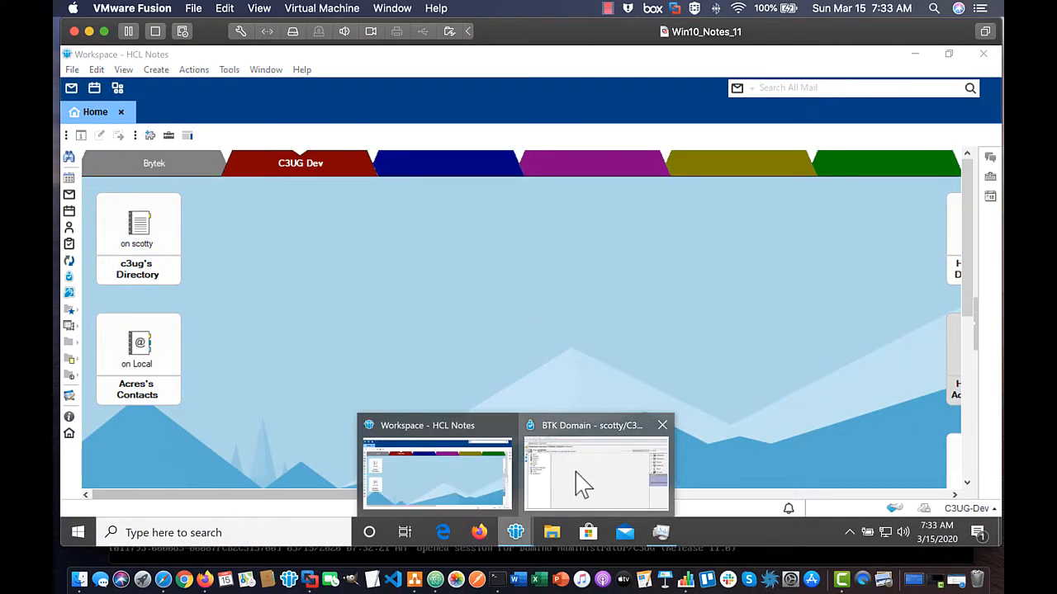
left_click(582, 485)
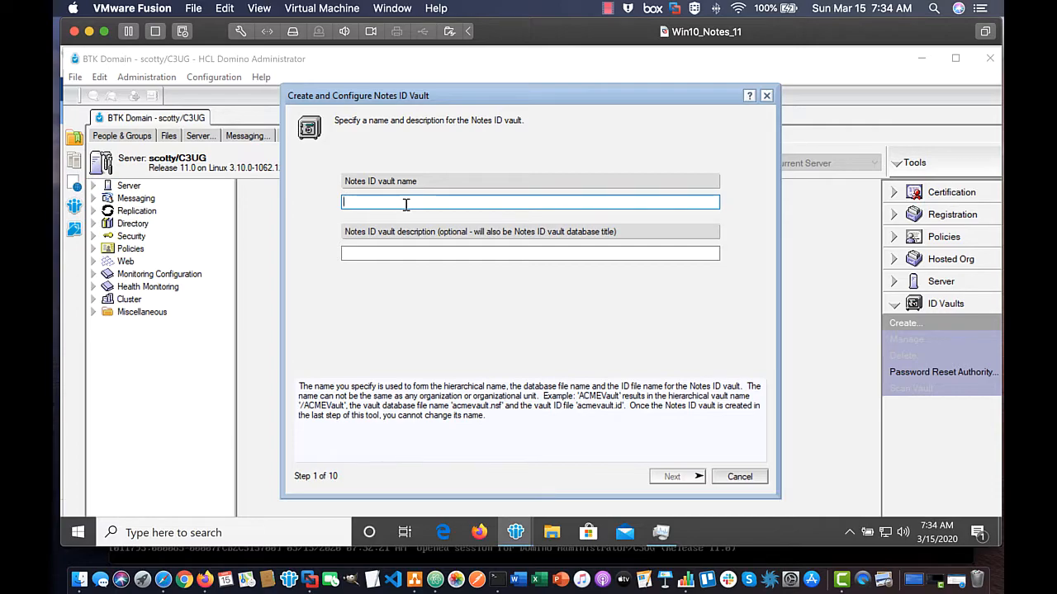
type("c3ug_vault")
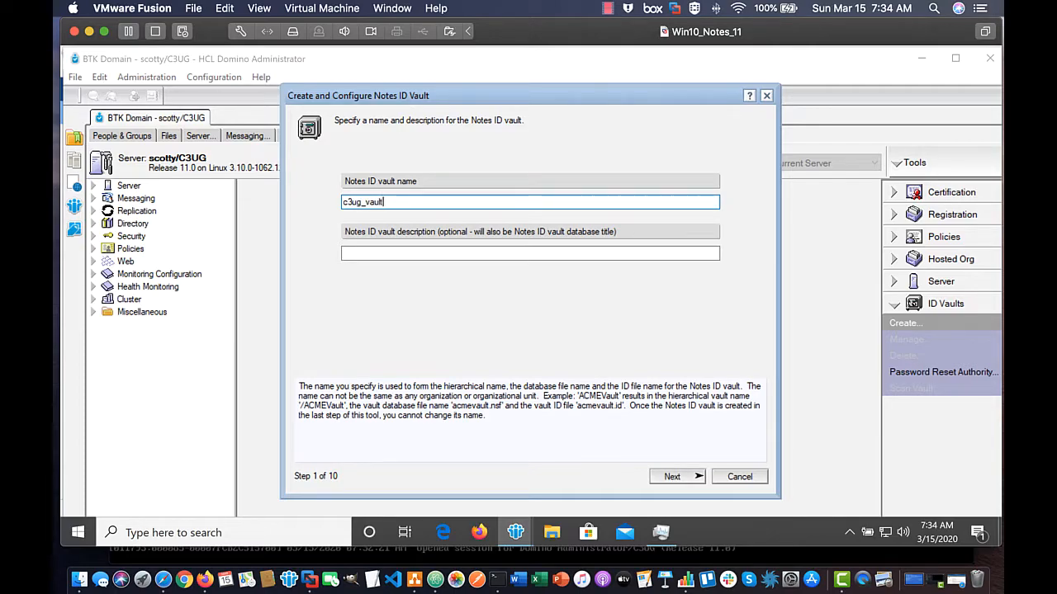
key("Tab")
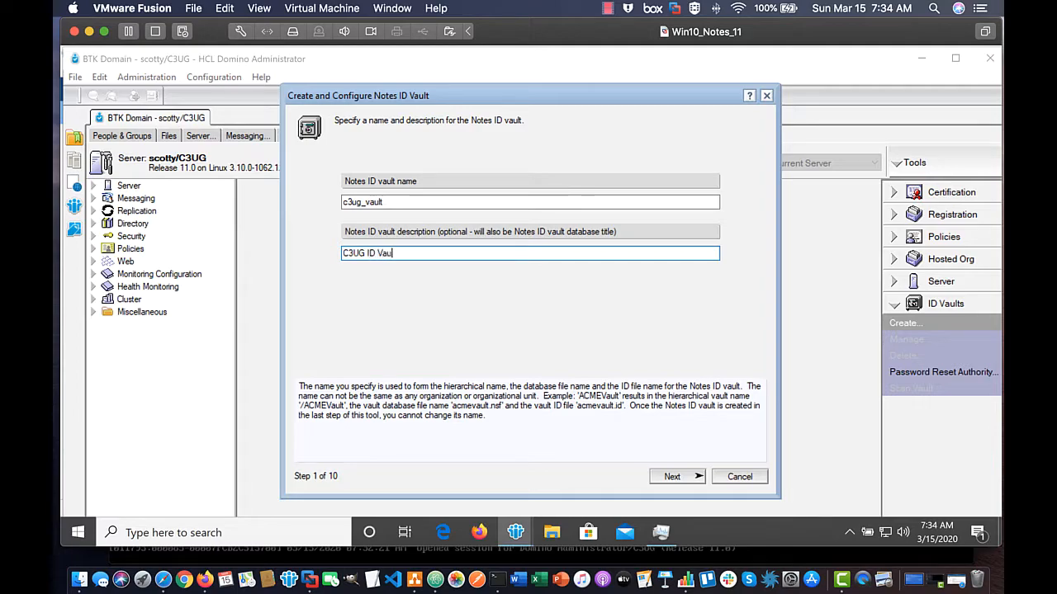
left_click(673, 479)
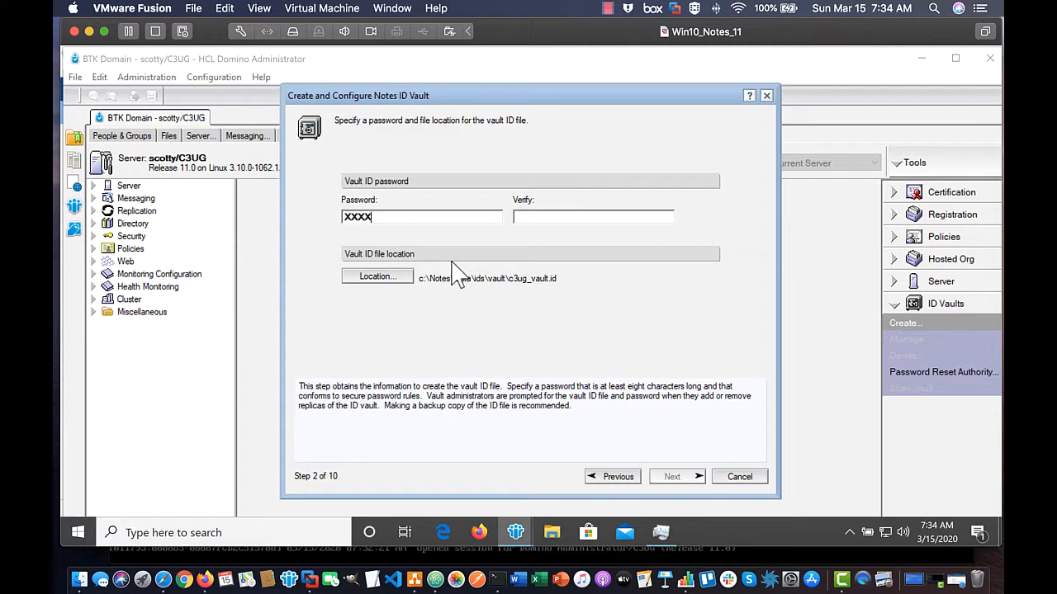
Enter and verify the vault ID password, keeping the proposed vault ID file location
key("BackSpace")
key("BackSpace")
key("BackSpace")
key("BackSpace")
key("BackSpace")
key("BackSpace")
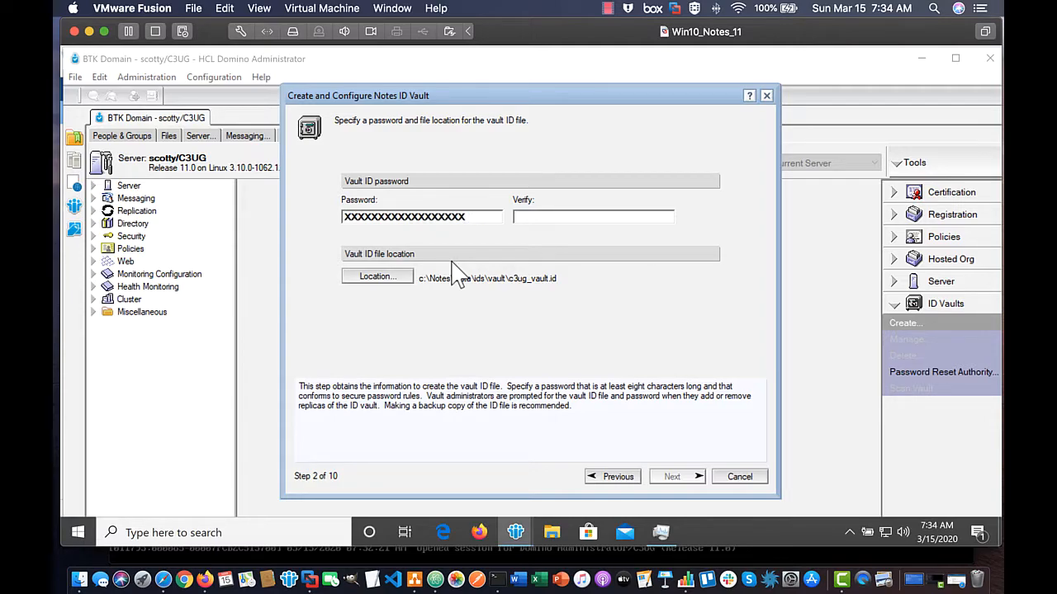
type("xxxxxxxxxxxxxxxxxxxx")
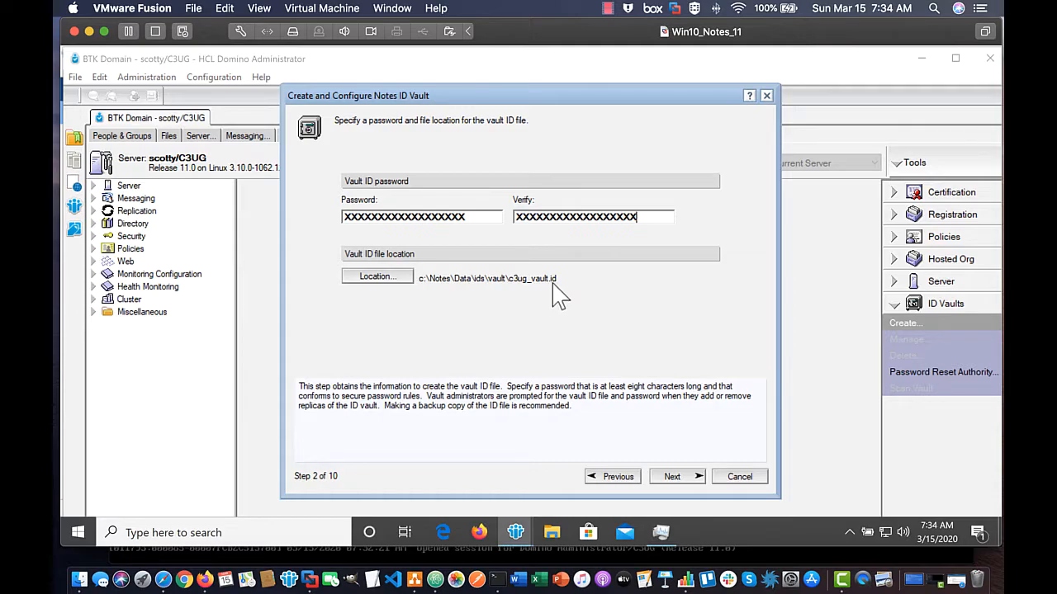
Accept the vault ID file settings and keep scotty/C3UG selected as the ID vault replica server
left_click(673, 476)
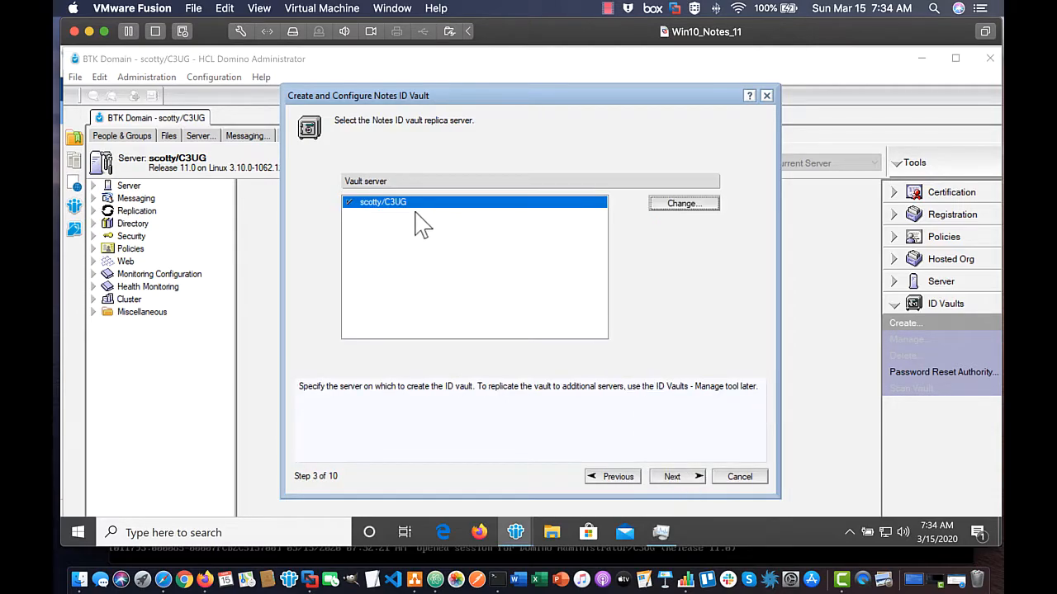
left_click(404, 206)
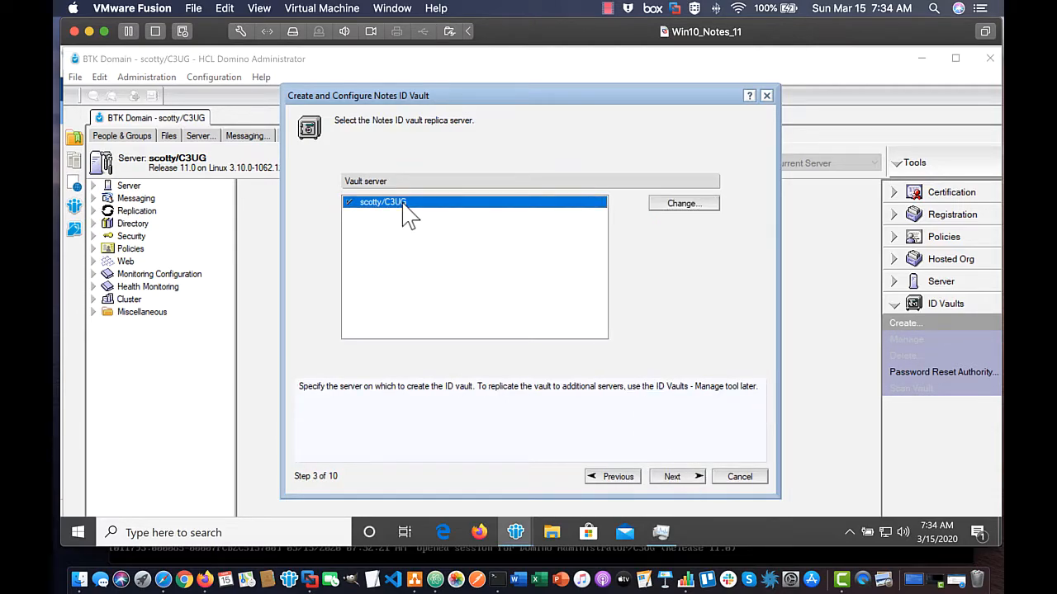
left_click(673, 479)
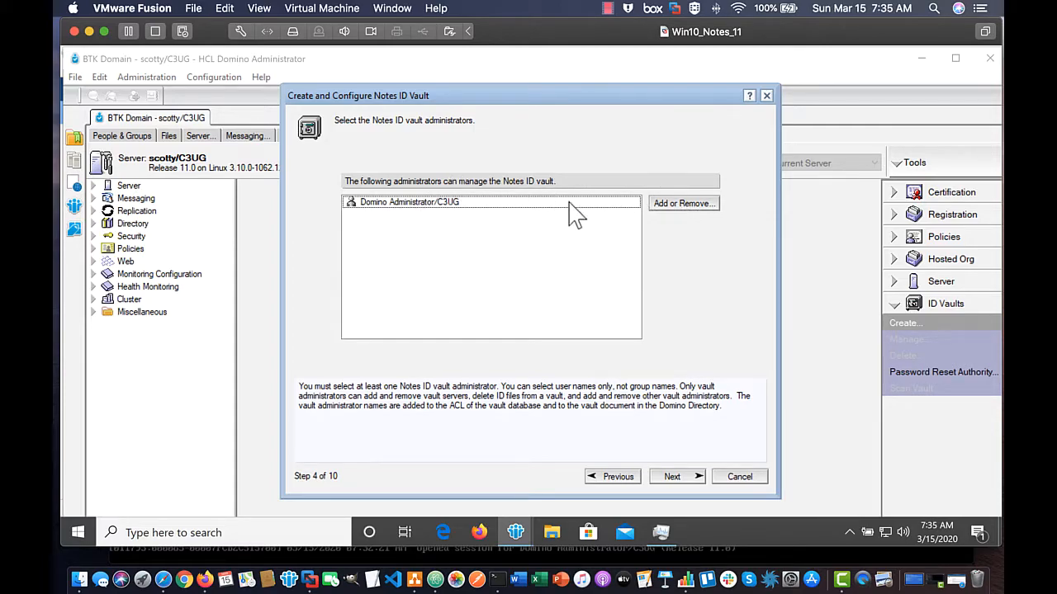
Check the vault administrators list and keep Domino Administrator/C3UG as the ID vault's administrator
left_click(692, 206)
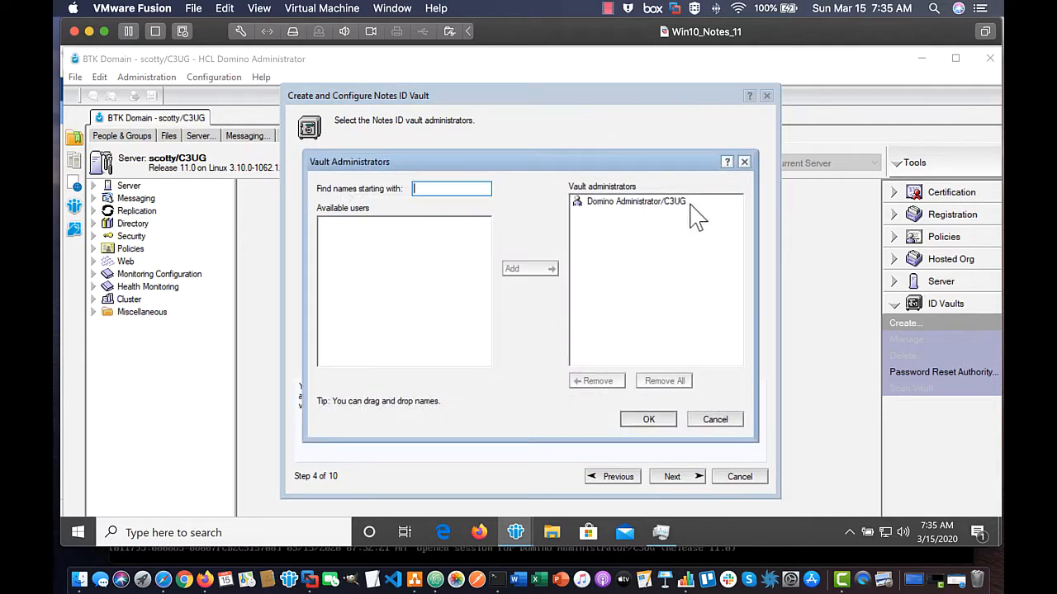
left_click(621, 204)
left_click(648, 421)
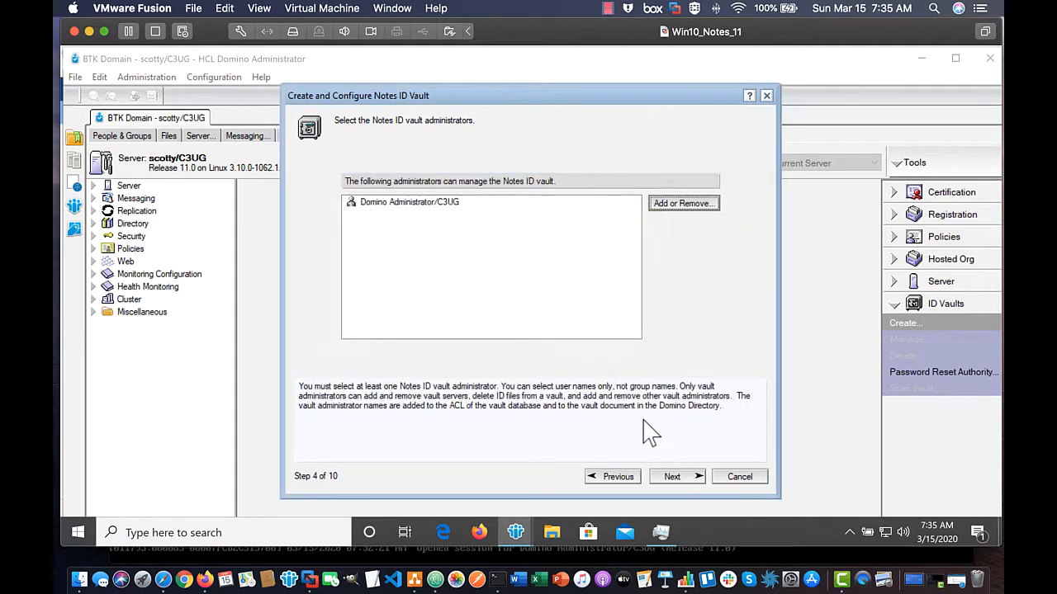
left_click(424, 205)
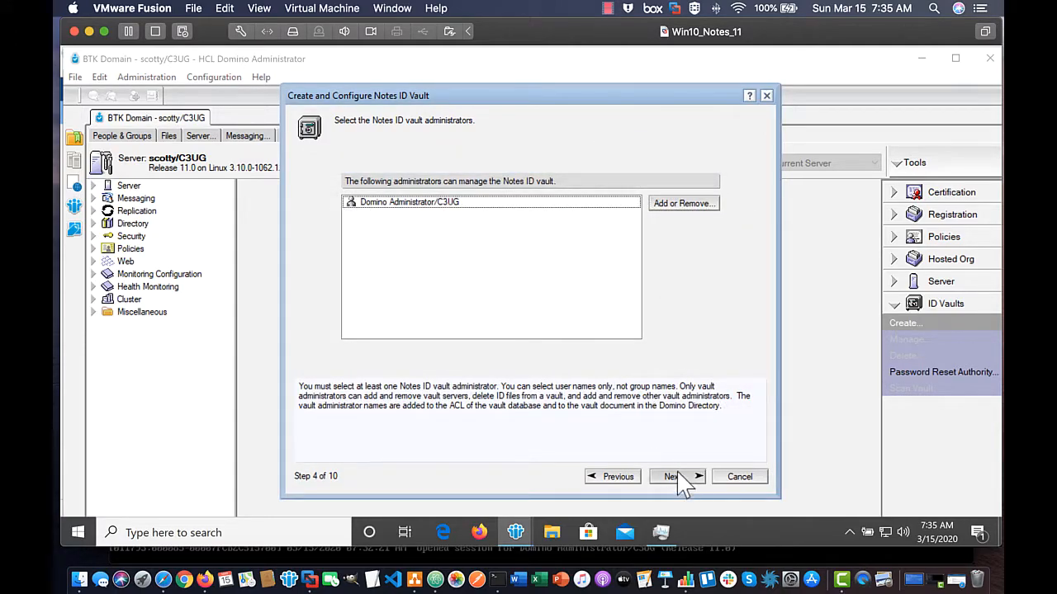
left_click(673, 477)
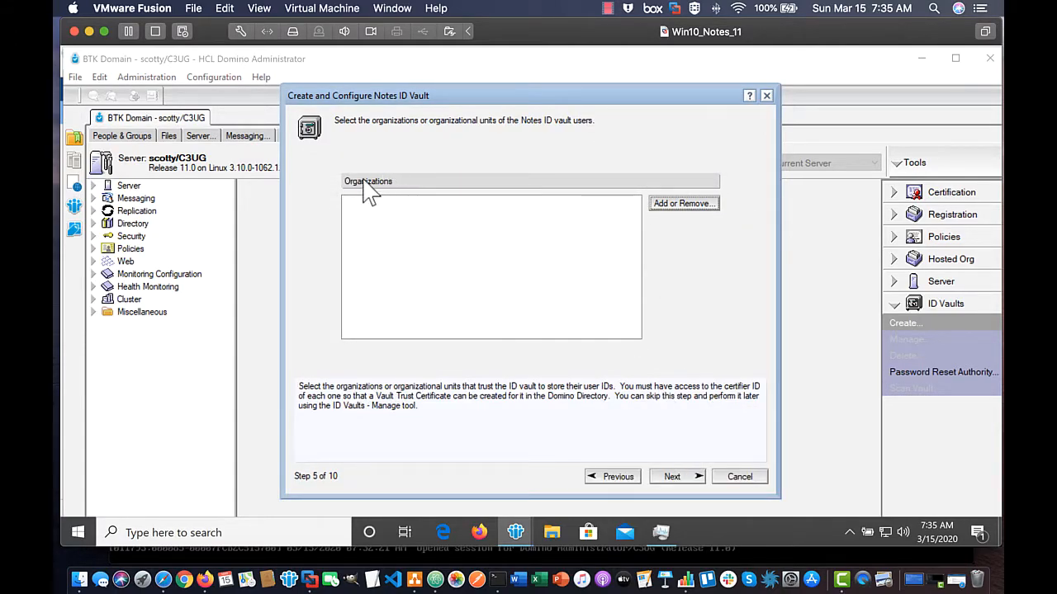
Add /C3UG as the organization that trusts the ID vault to store its user IDs
left_click(670, 207)
left_click(346, 226)
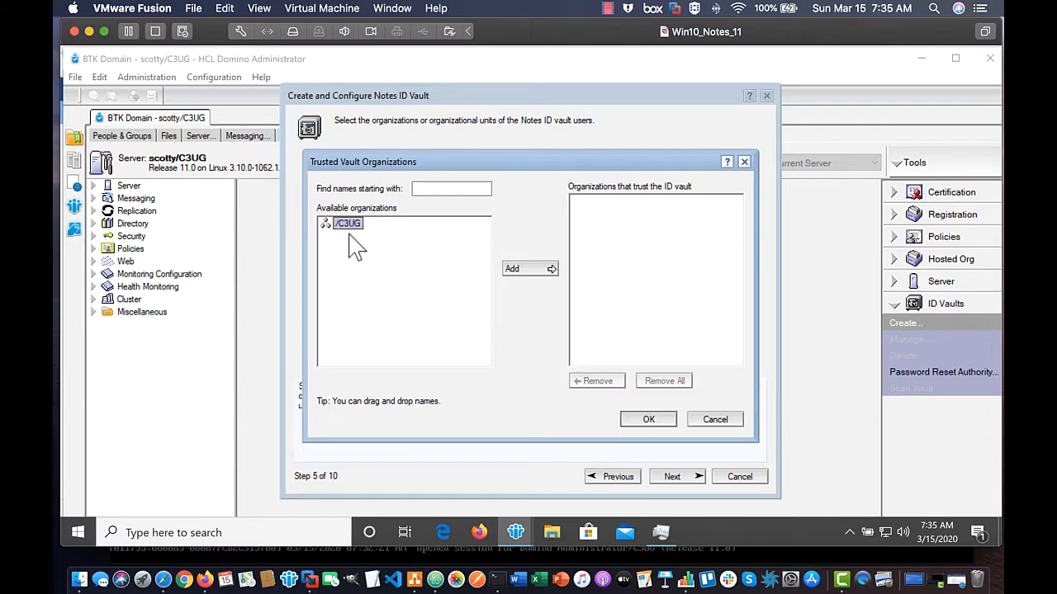
left_click(533, 271)
left_click(650, 426)
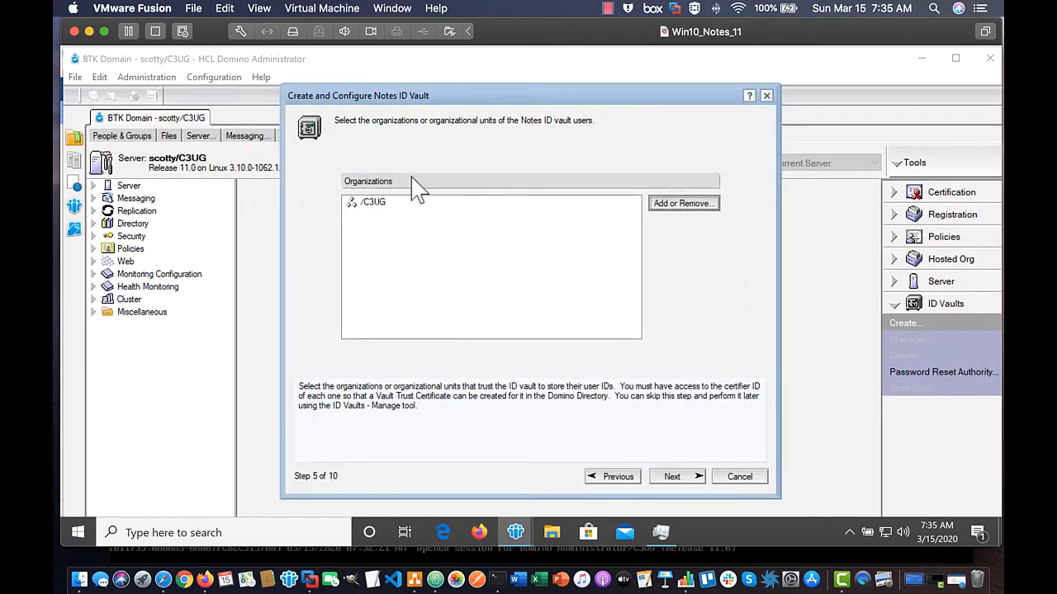
left_click(372, 203)
left_click(672, 475)
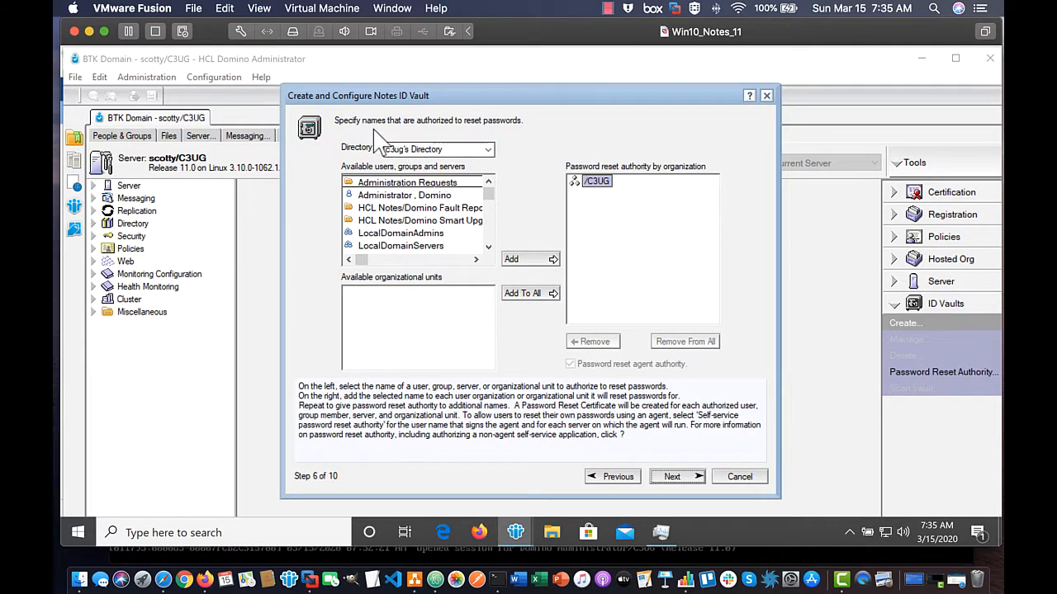
Authorize Domino Administrator to reset passwords for /C3UG, including password reset agent authority
left_click(416, 195)
left_click(516, 261)
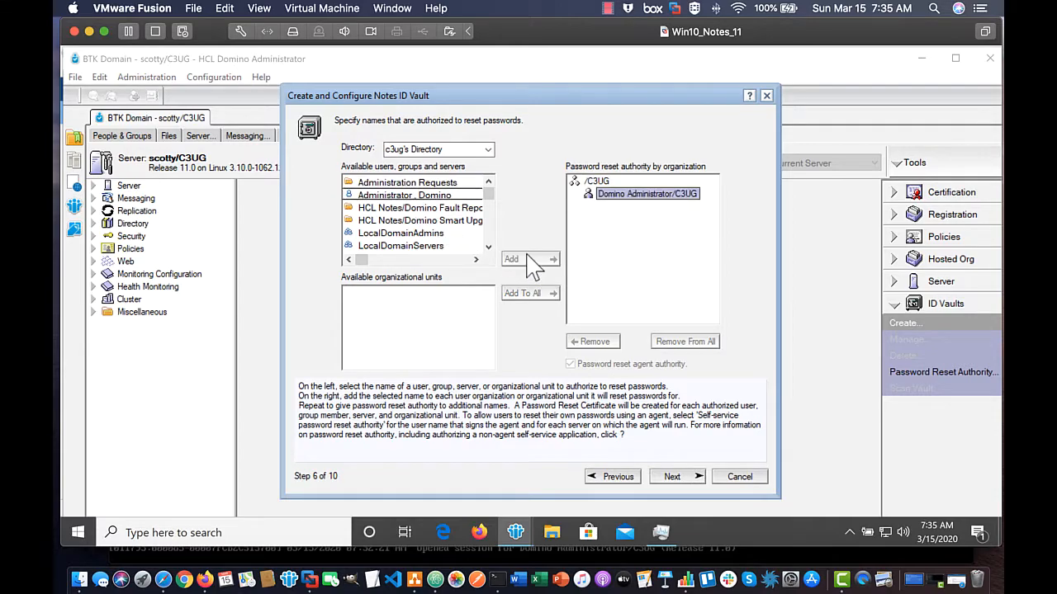
left_click(648, 202)
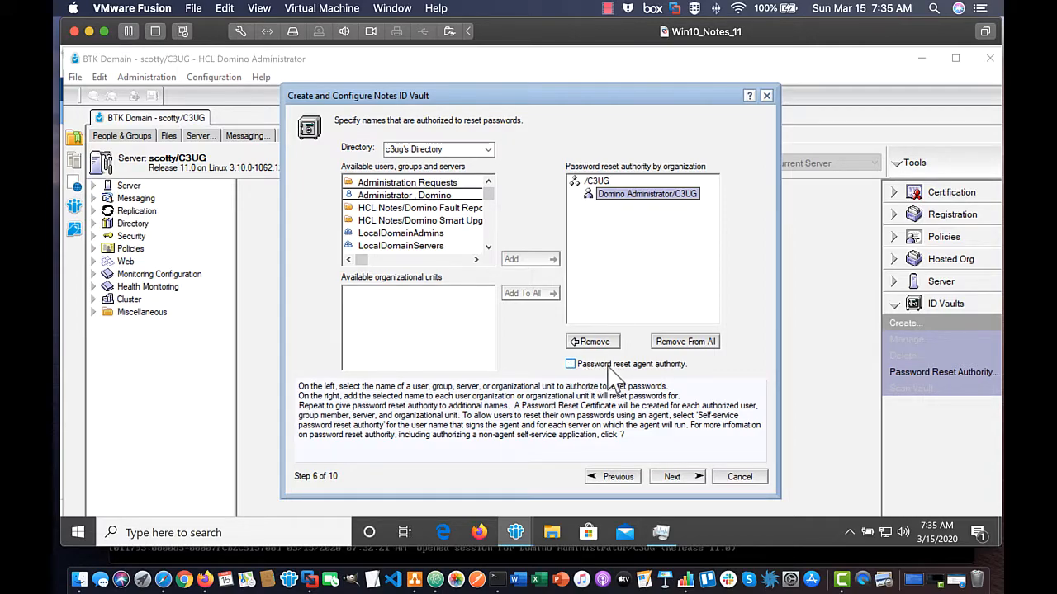
left_click(570, 364)
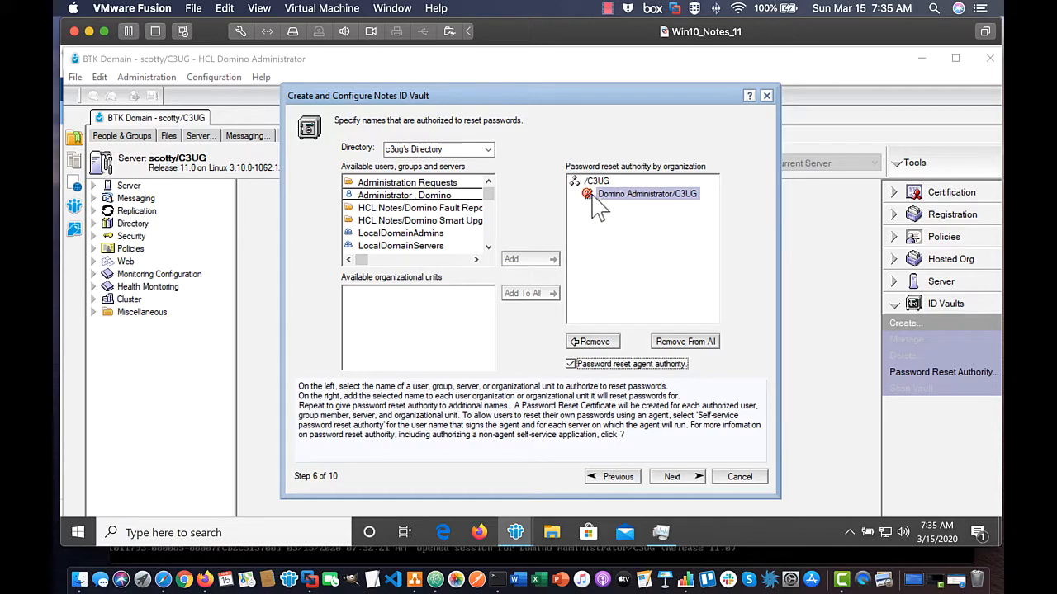
left_click(673, 477)
Create a new ID vault policy assigned to an organization and assign it to /C3UG
left_click(347, 209)
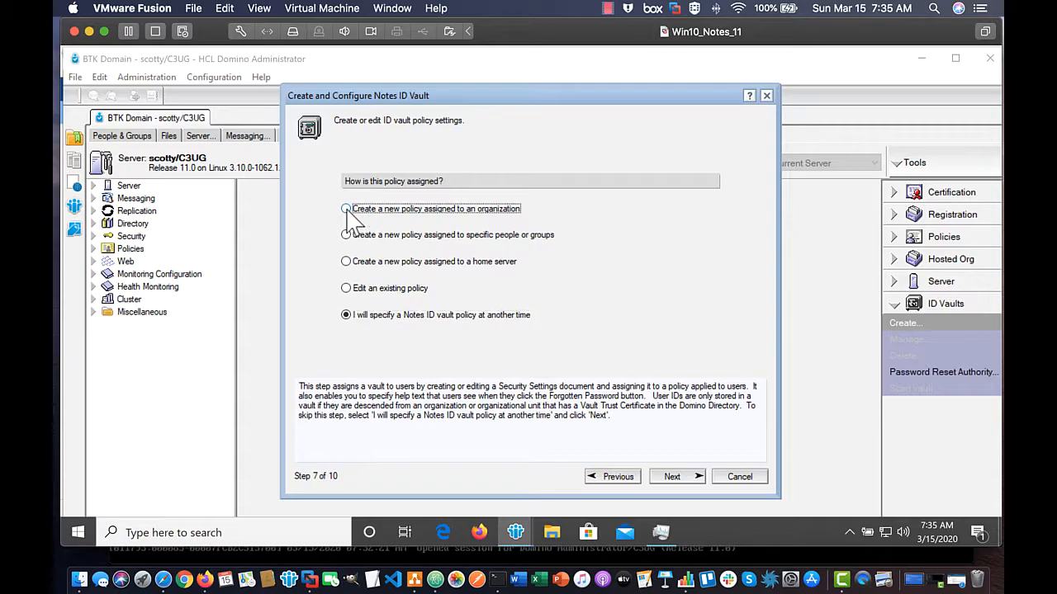
left_click(677, 478)
left_click(682, 213)
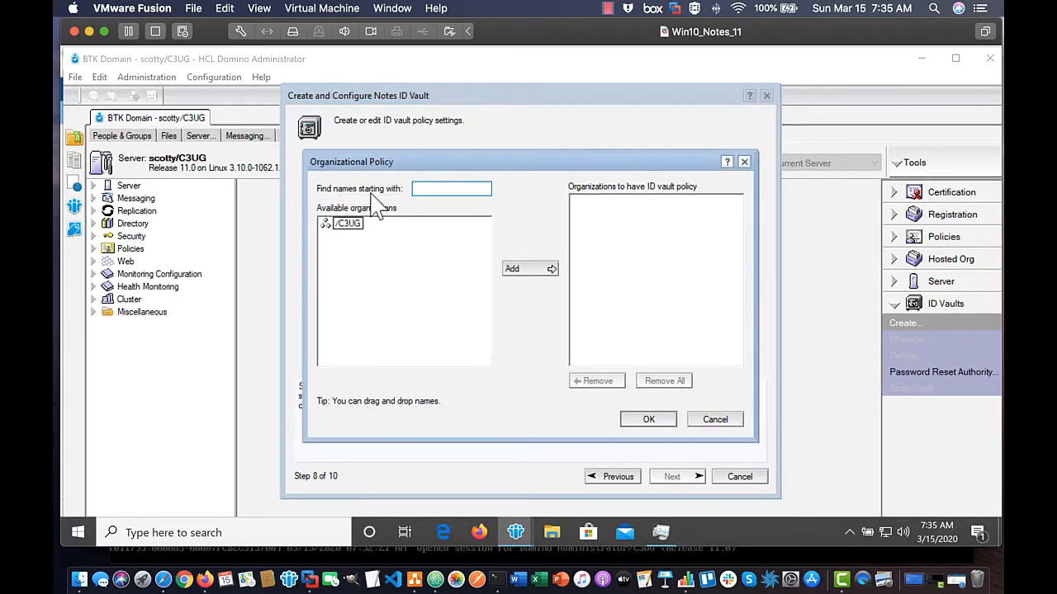
left_click(344, 224)
left_click(529, 269)
left_click(660, 425)
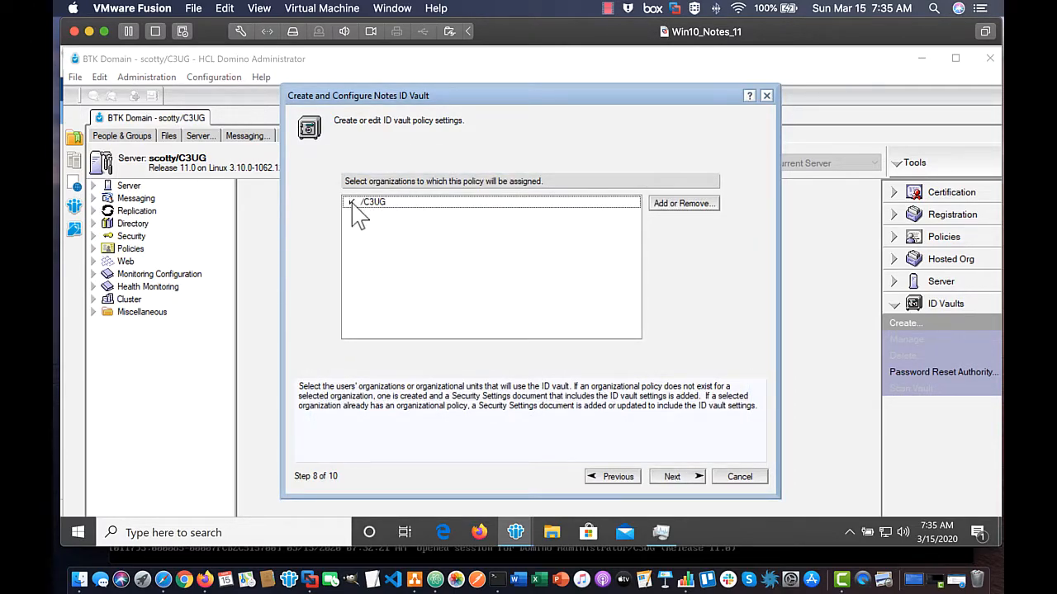
left_click(681, 483)
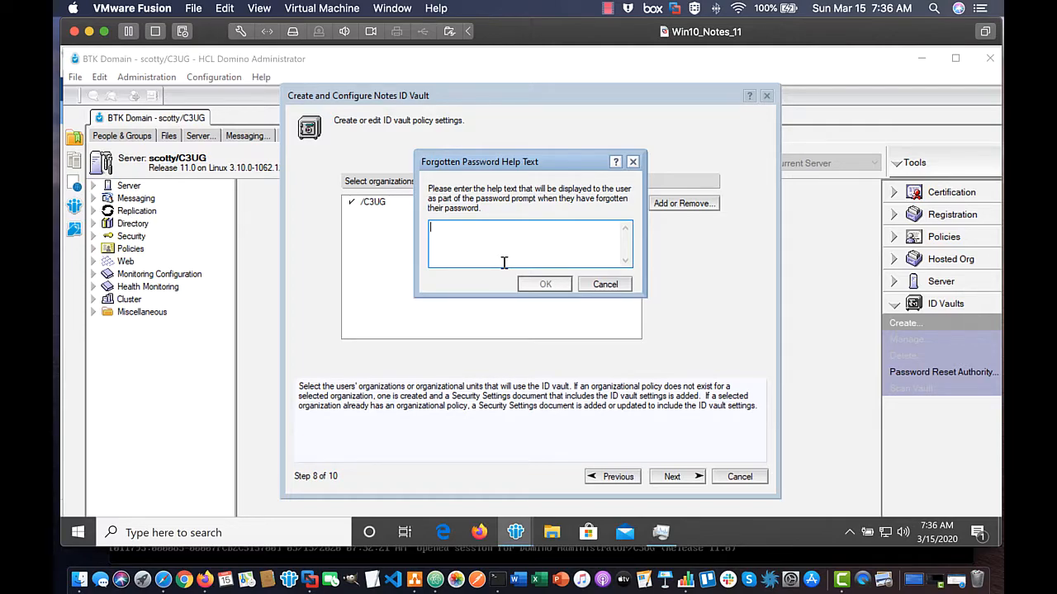
Set the forgotten-password help text to state the $5 fine and direct users to the IT support desk to pay and get a reset
type("You forgot ")
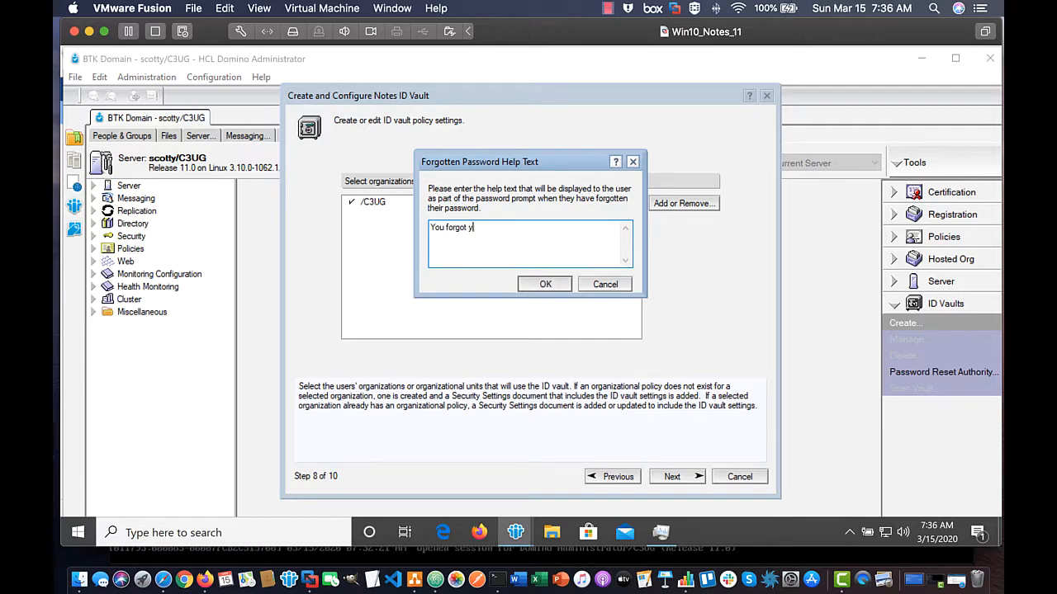
type("your password!  There is a $5 fine associatied with forgetting your password.  Please report to the IT")
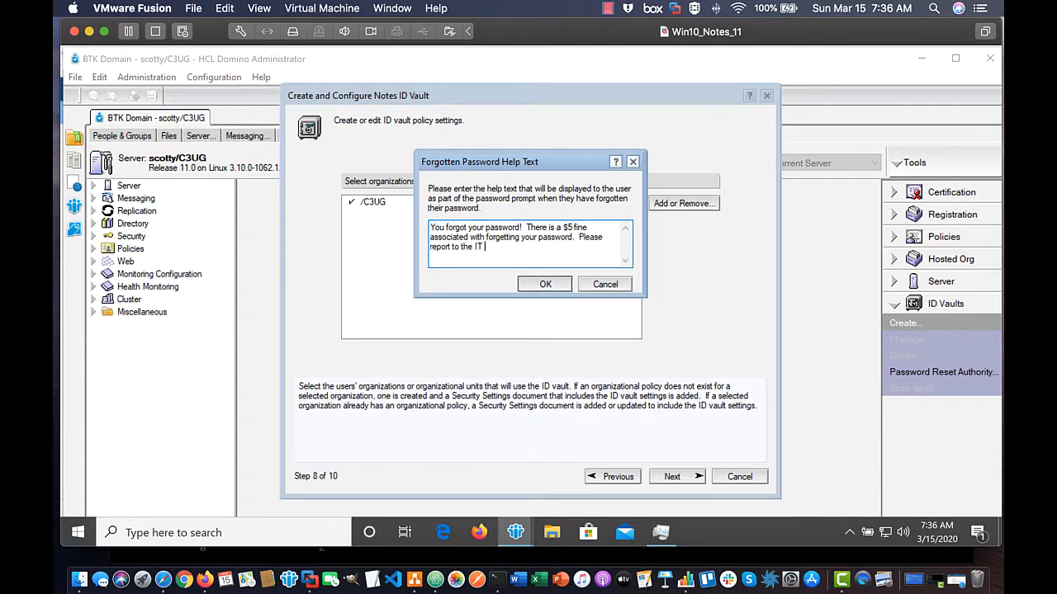
type("word reset!")
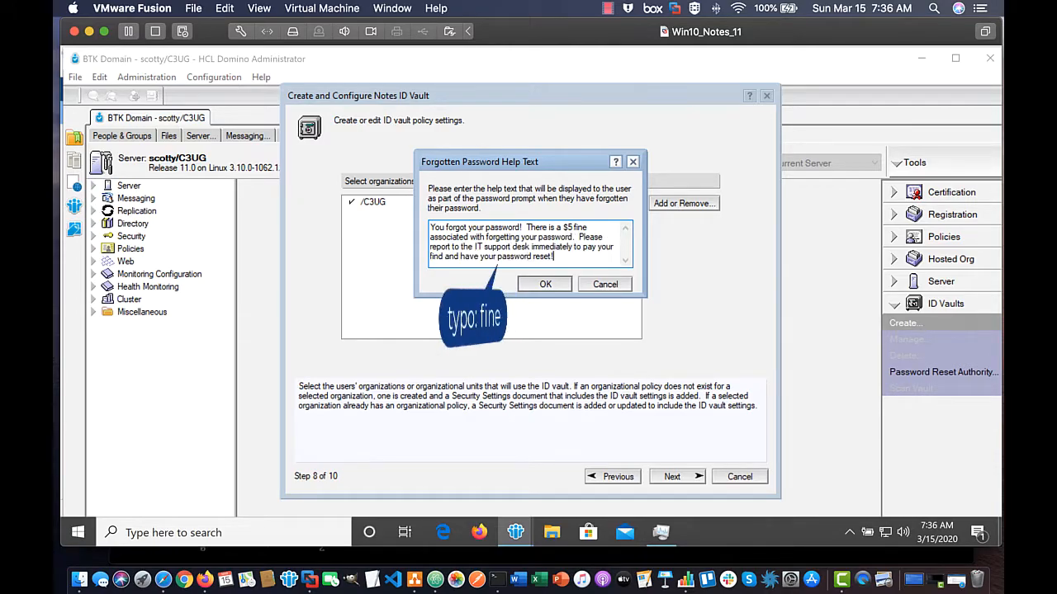
left_click(544, 285)
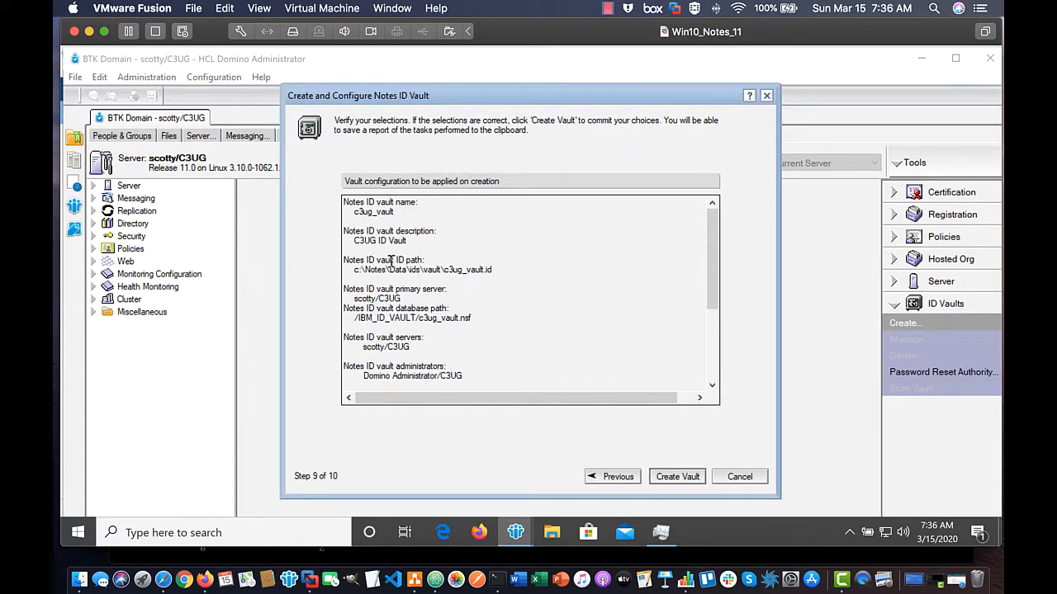
Review the vault configuration summary and create the vault, replacing the existing c3ug_vault.id file
left_click_drag(715, 241, 718, 197)
left_click(670, 478)
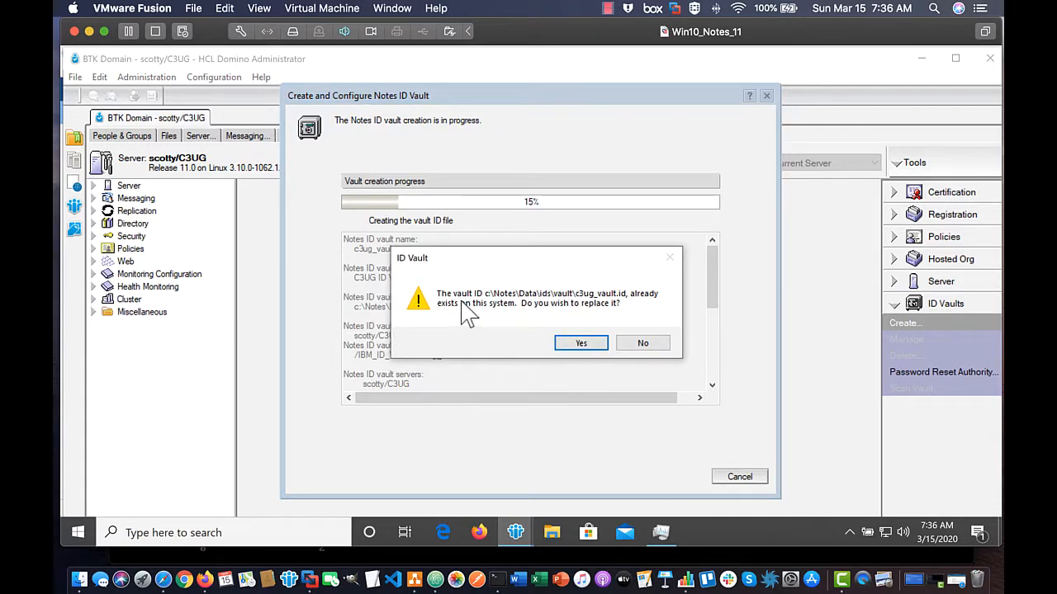
left_click(579, 345)
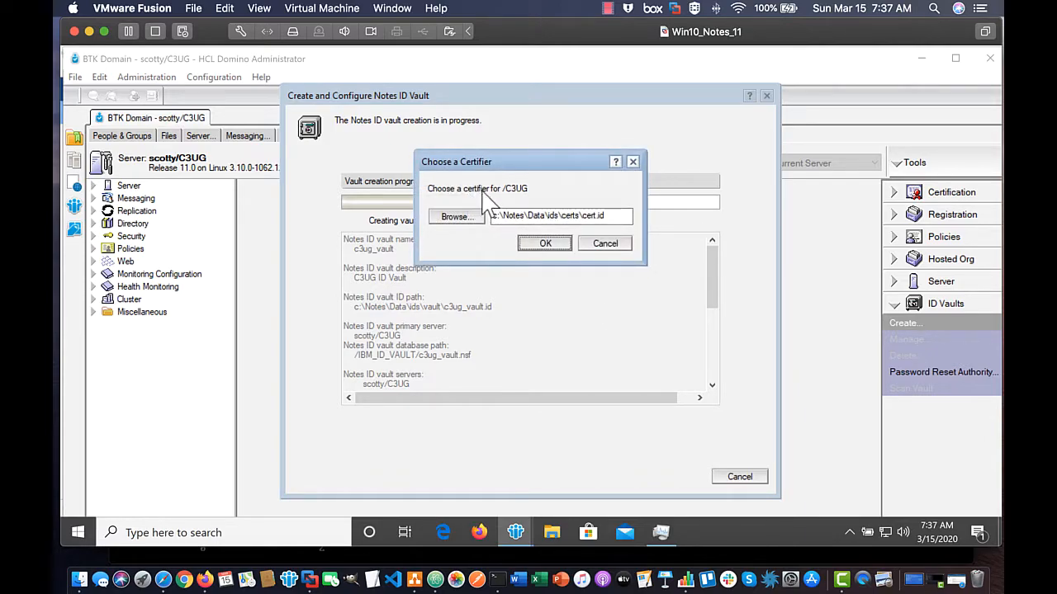
Browse to the certifier ID file for /C3UG and choose C:\Notes\c3ug\cert.id
left_click(457, 218)
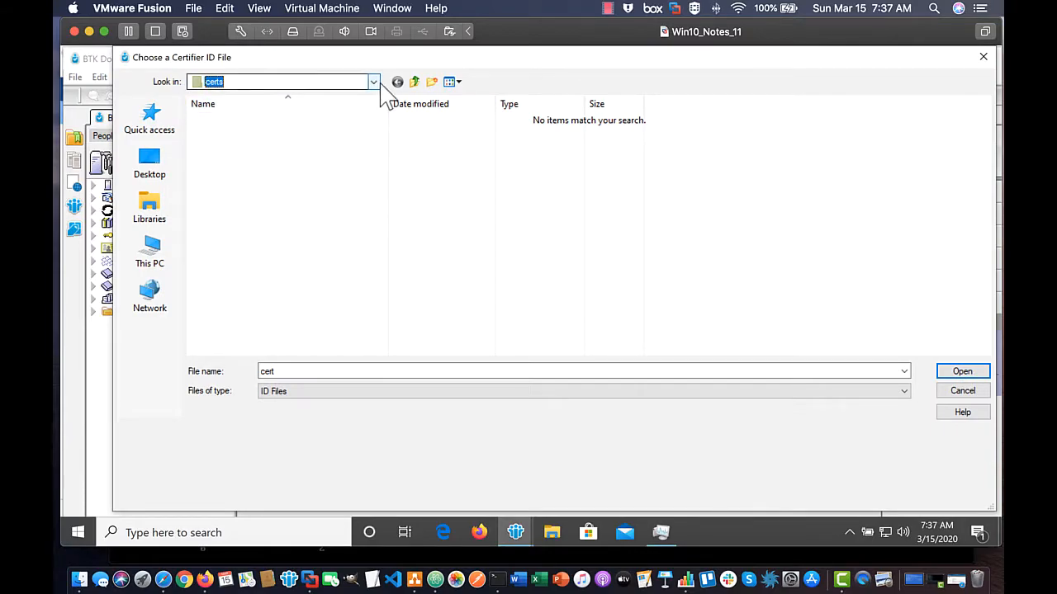
left_click(374, 82)
left_click(325, 124)
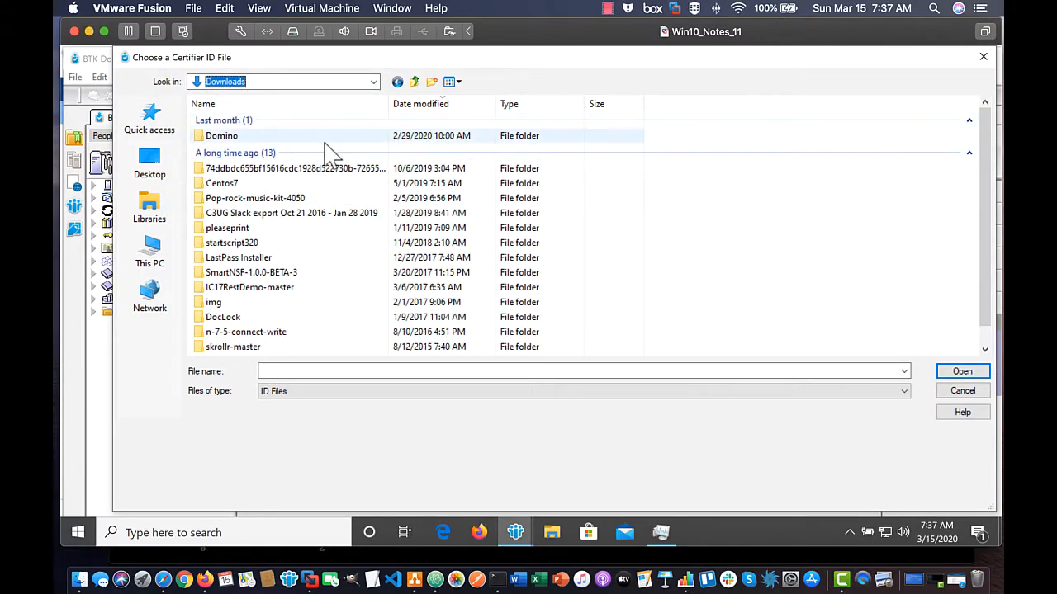
left_click(417, 82)
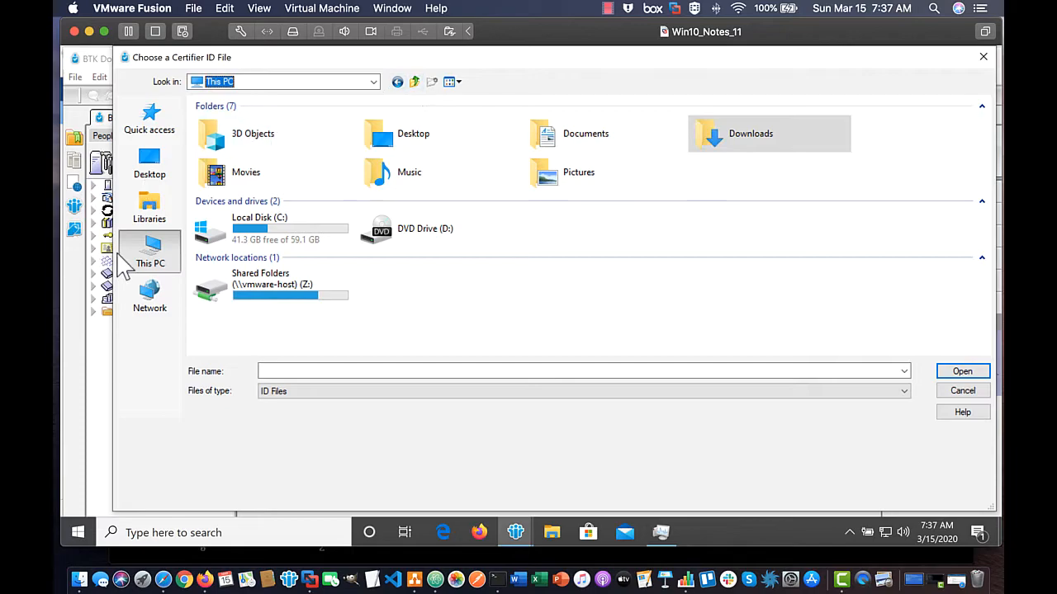
double_click(260, 238)
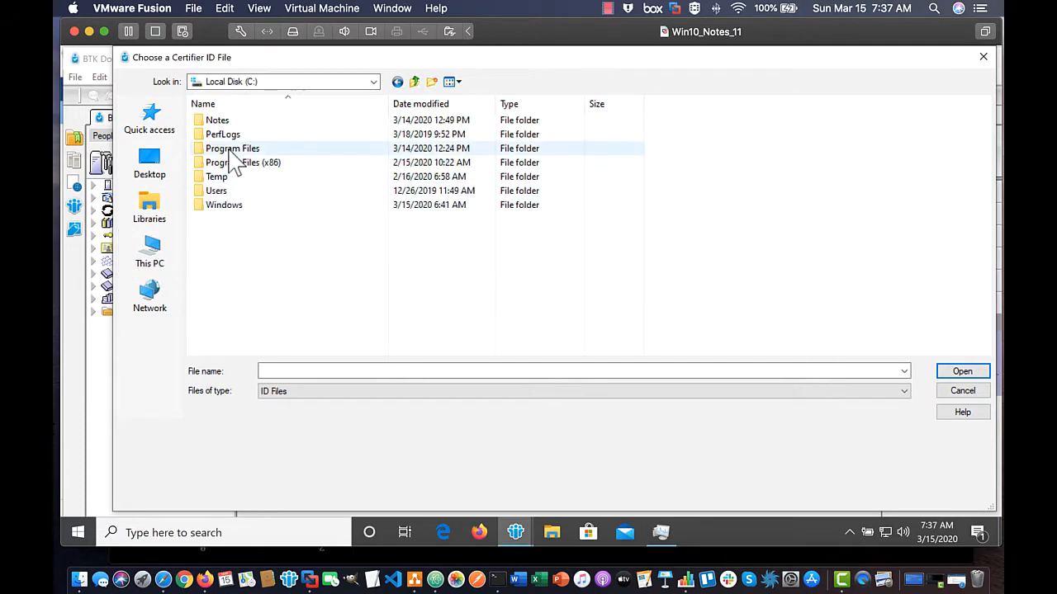
double_click(217, 122)
double_click(217, 121)
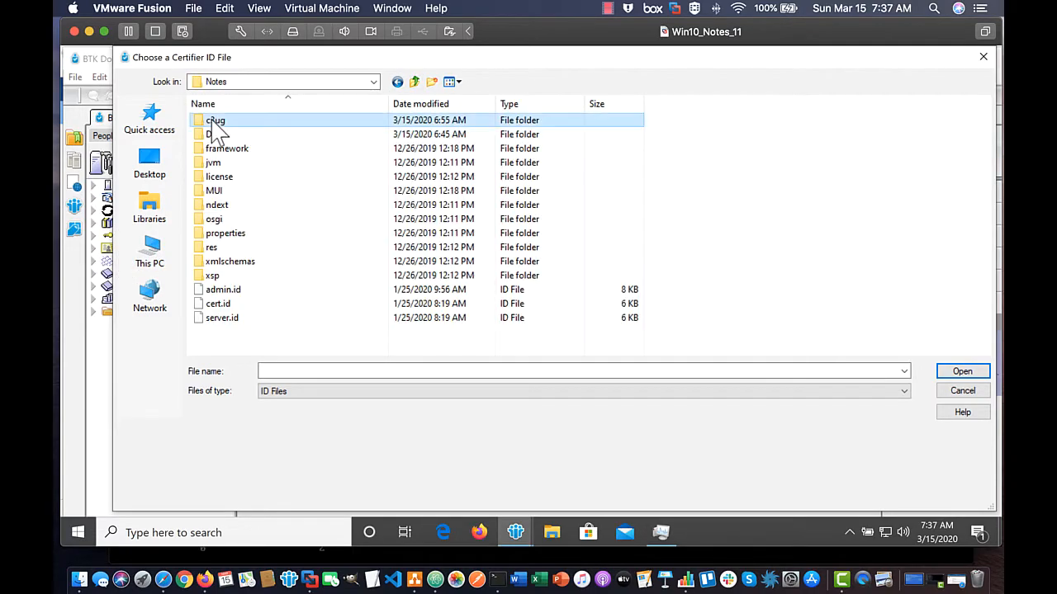
double_click(219, 136)
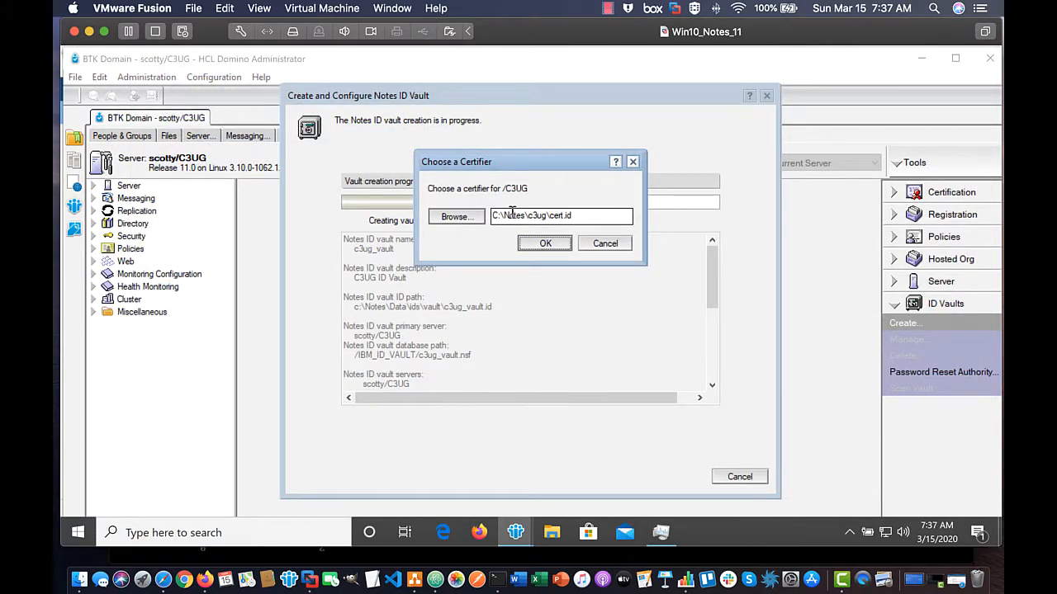
Accept the chosen certifier and enter the /C3UG certifier password to continue vault creation
left_click(544, 248)
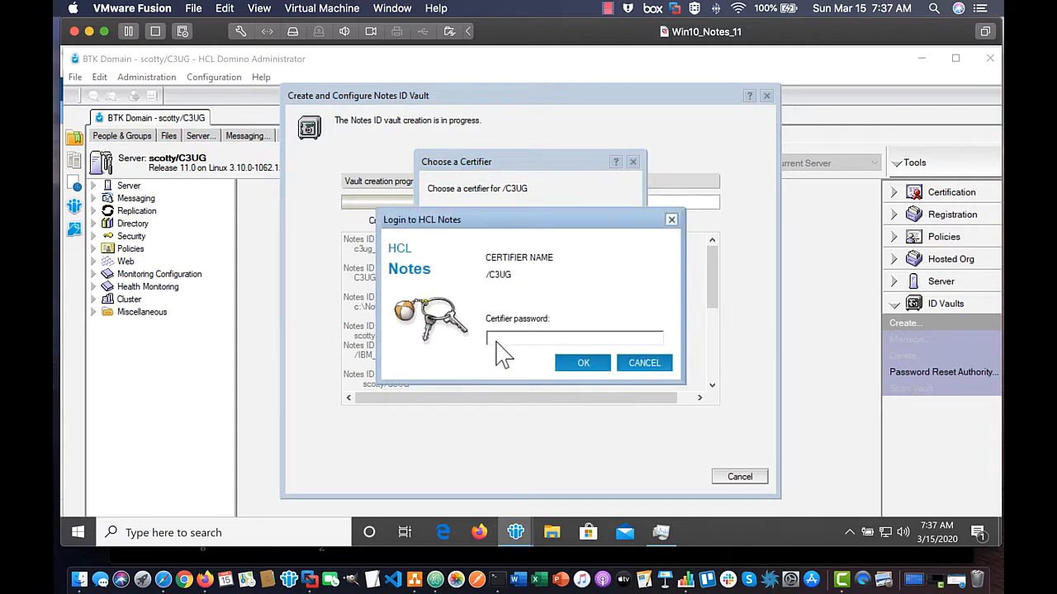
type("XXXXXXXXXXXXXXXXXX")
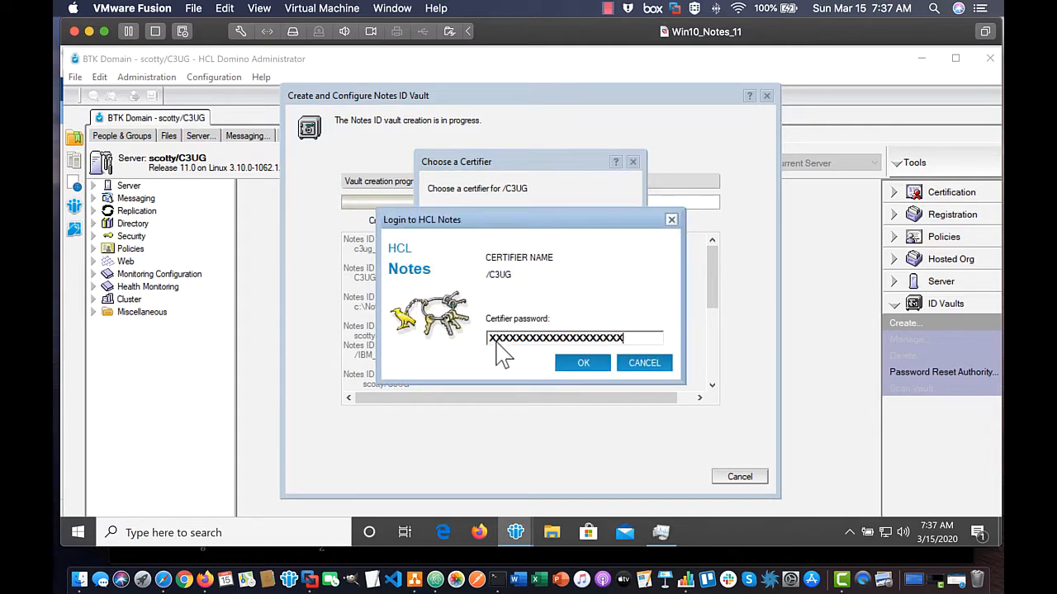
key("Return")
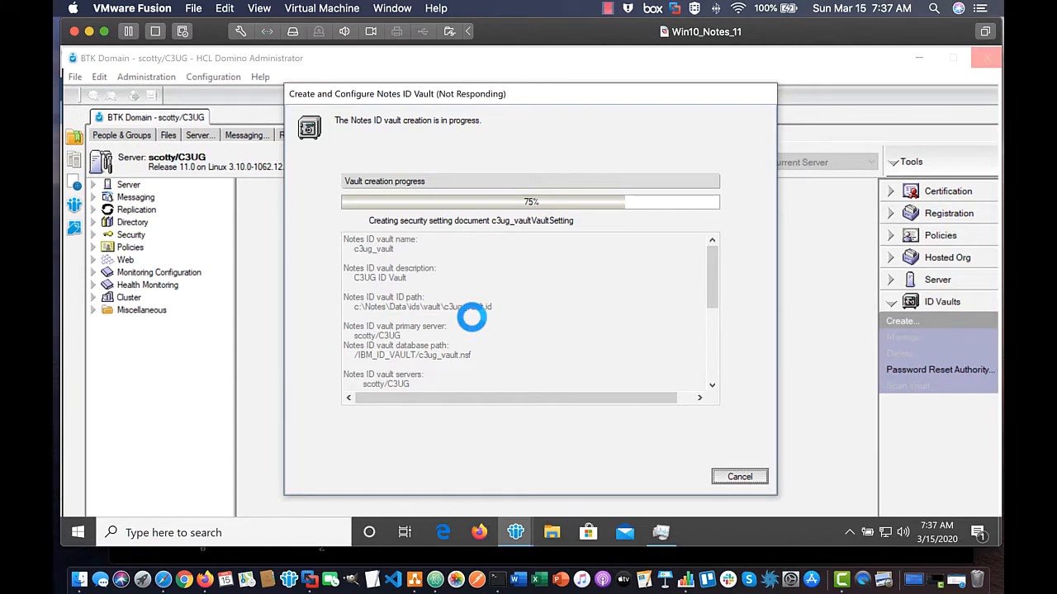
Copy the ID vault creation results to the clipboard and paste them into a new Notepad document
left_click(525, 429)
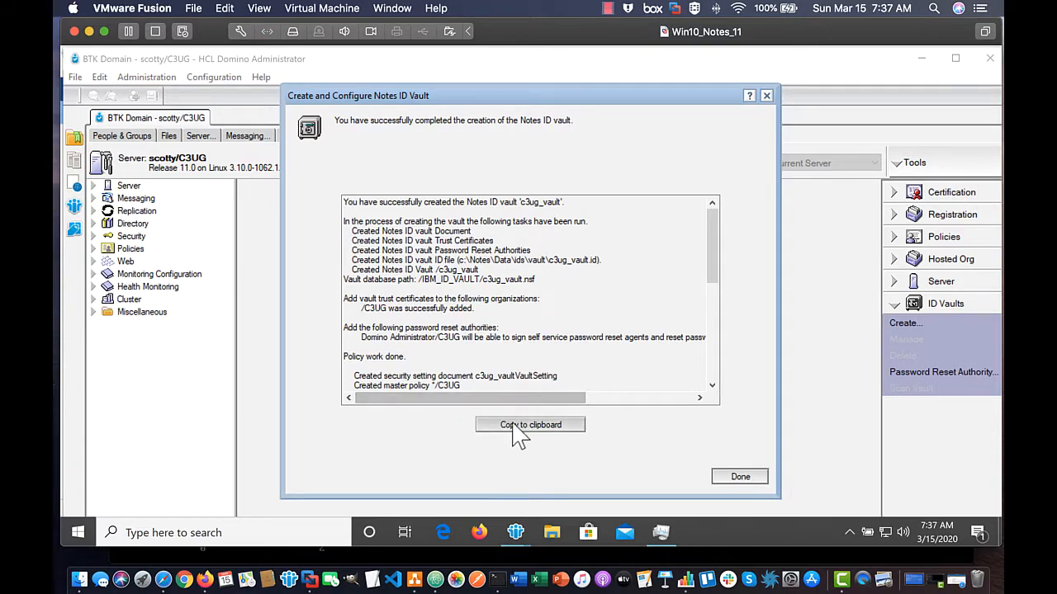
left_click(527, 428)
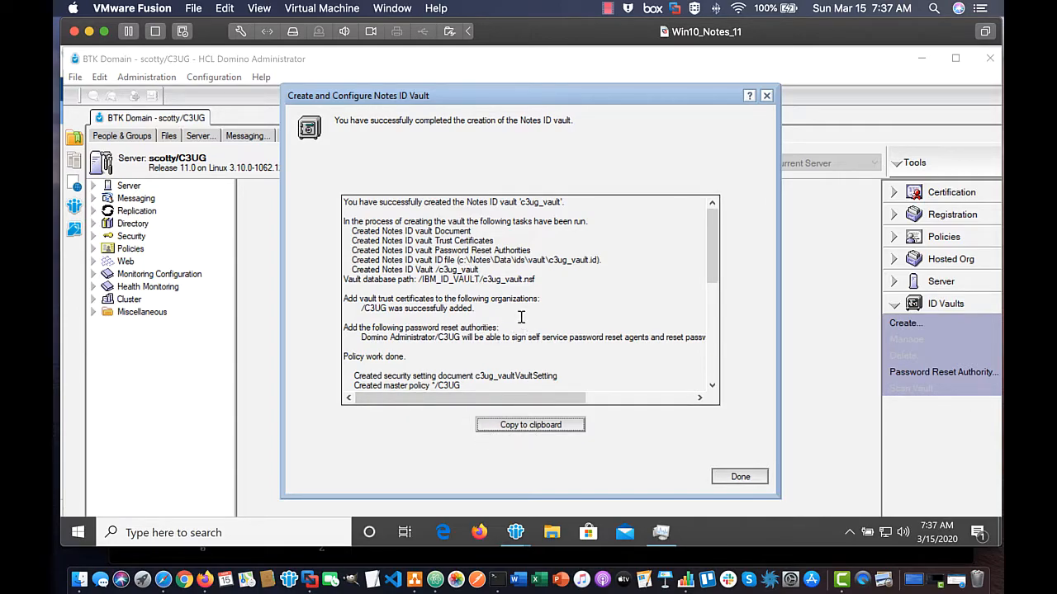
left_click(256, 535)
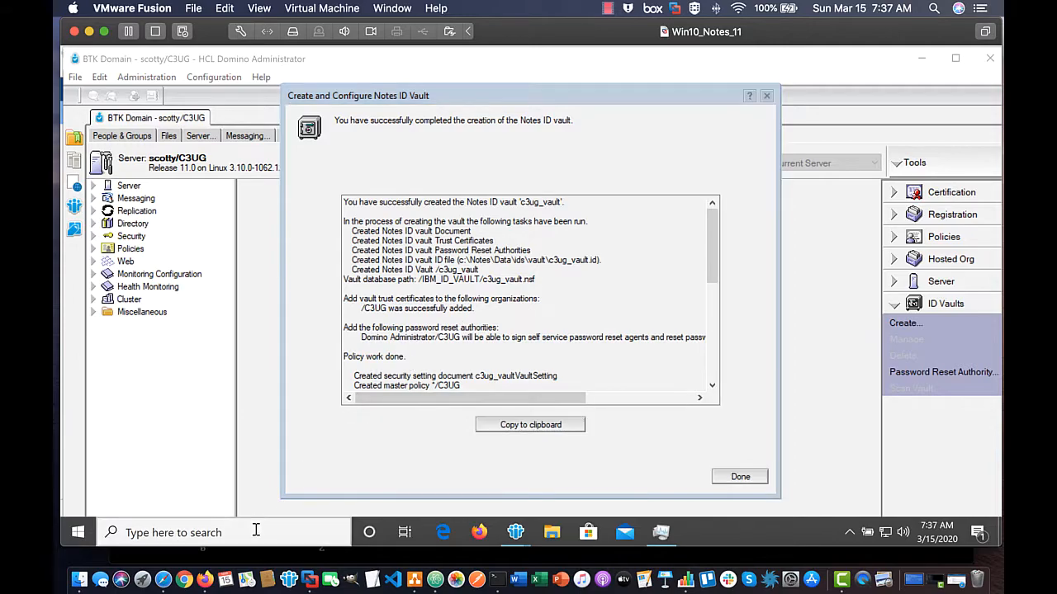
type("notepad")
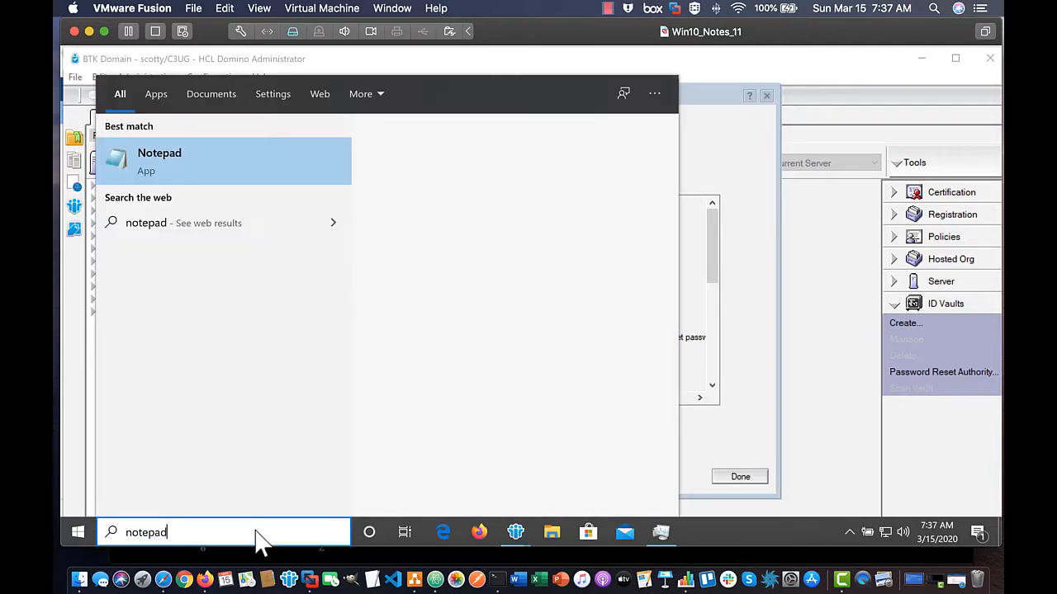
key("Return")
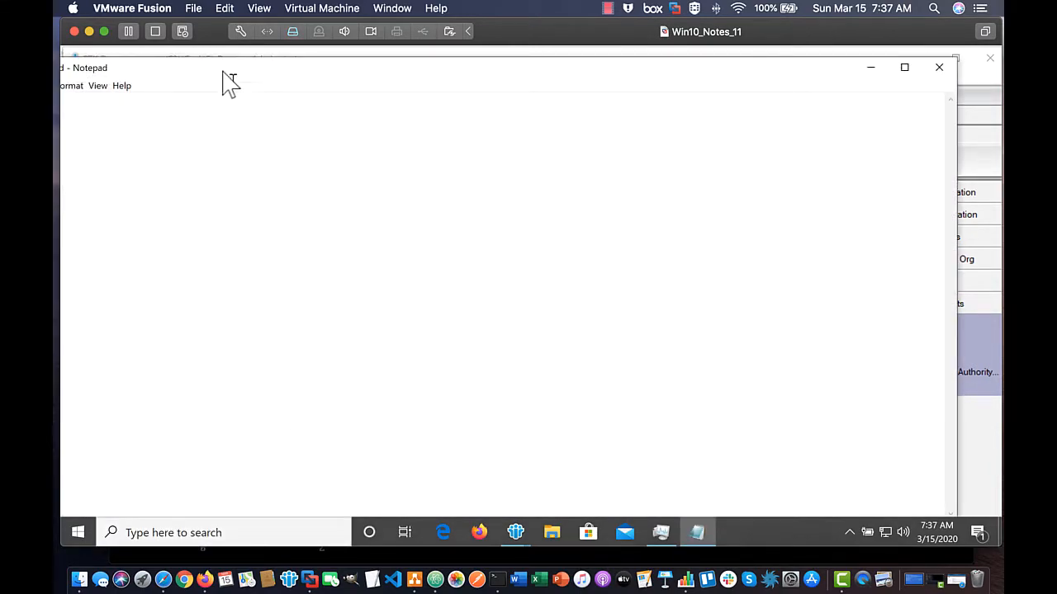
left_click_drag(203, 69, 317, 70)
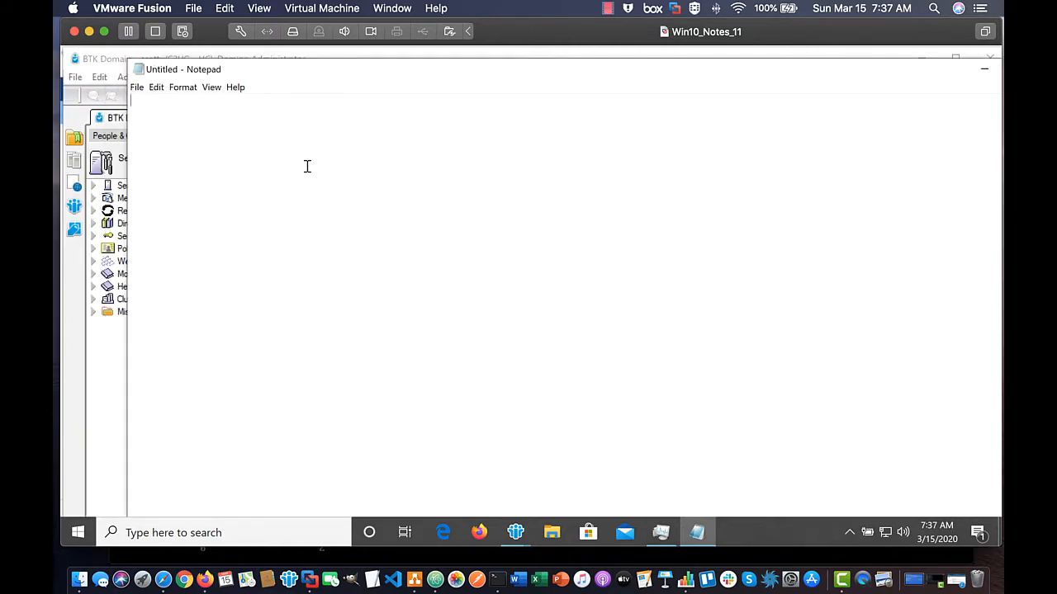
key("ctrl+v")
Save the pasted results as "ID Vault Setup Result.txt" in C:\Notes\c3ug
left_click(137, 87)
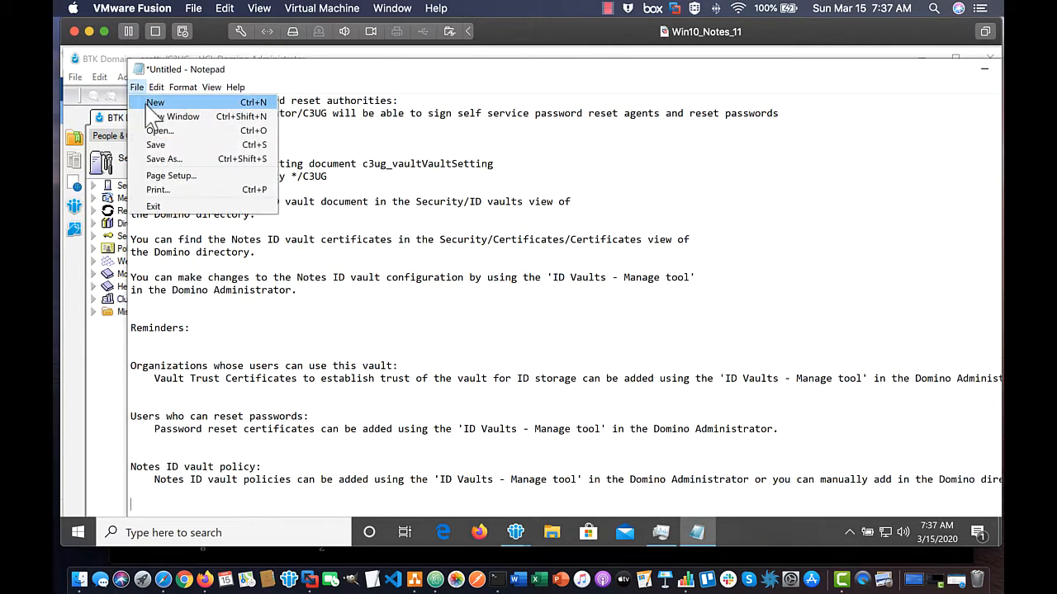
left_click(256, 145)
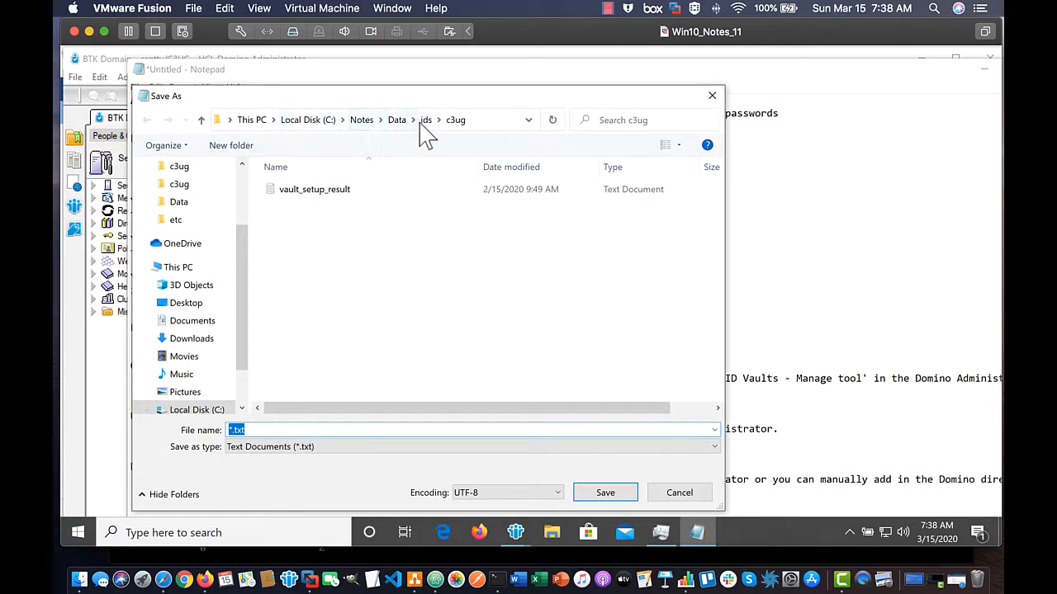
left_click(360, 121)
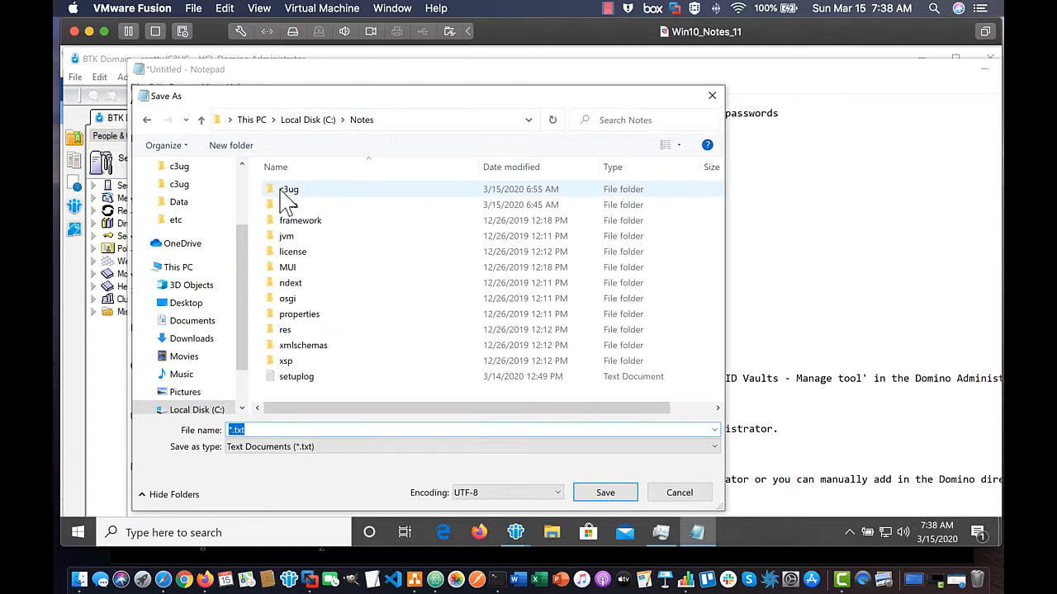
double_click(281, 195)
left_click(255, 429)
double_click(234, 431)
type("ID Vault Setup Result")
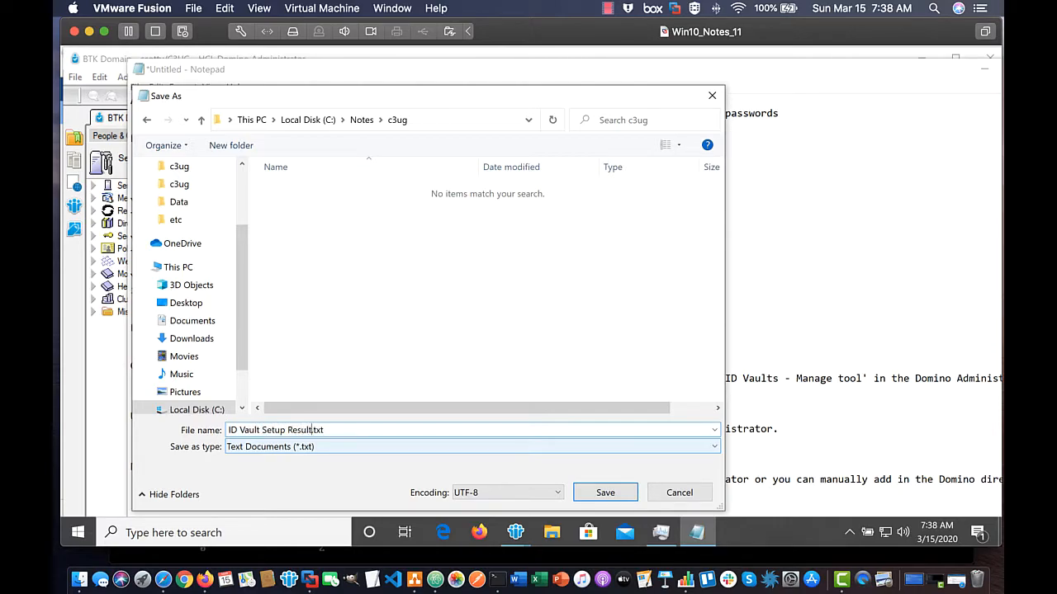
key("Return")
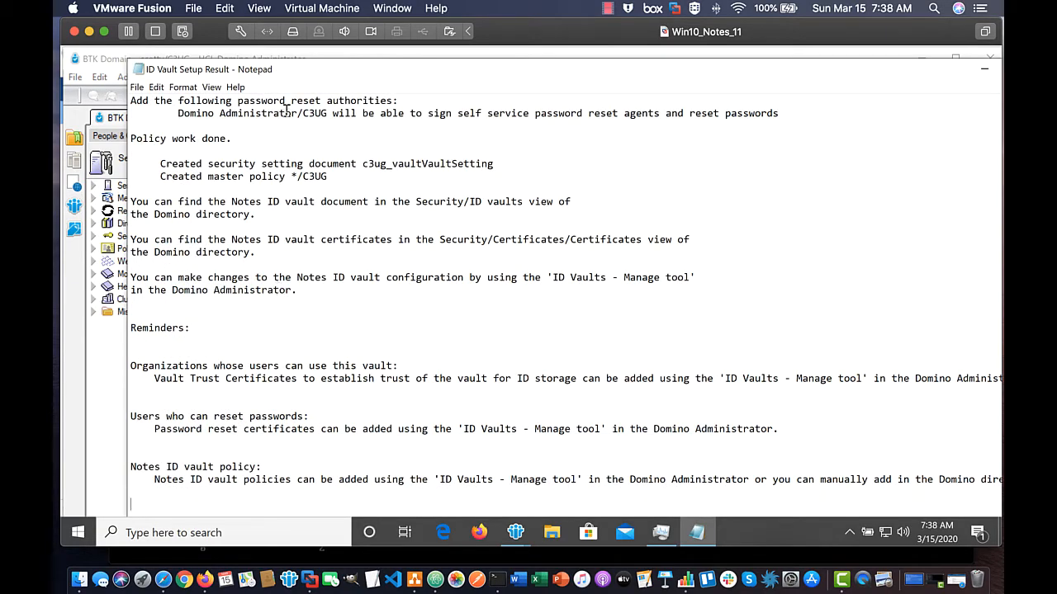
Close Notepad and finish the ID vault creation wizard in Domino Administrator
left_click_drag(824, 61, 675, 68)
left_click(964, 64)
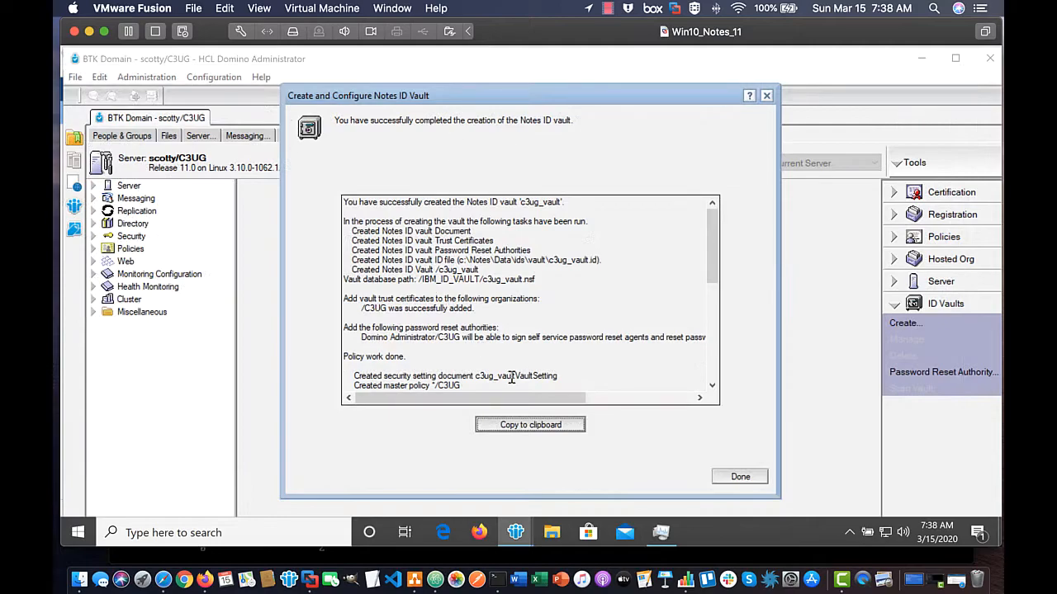
left_click(740, 476)
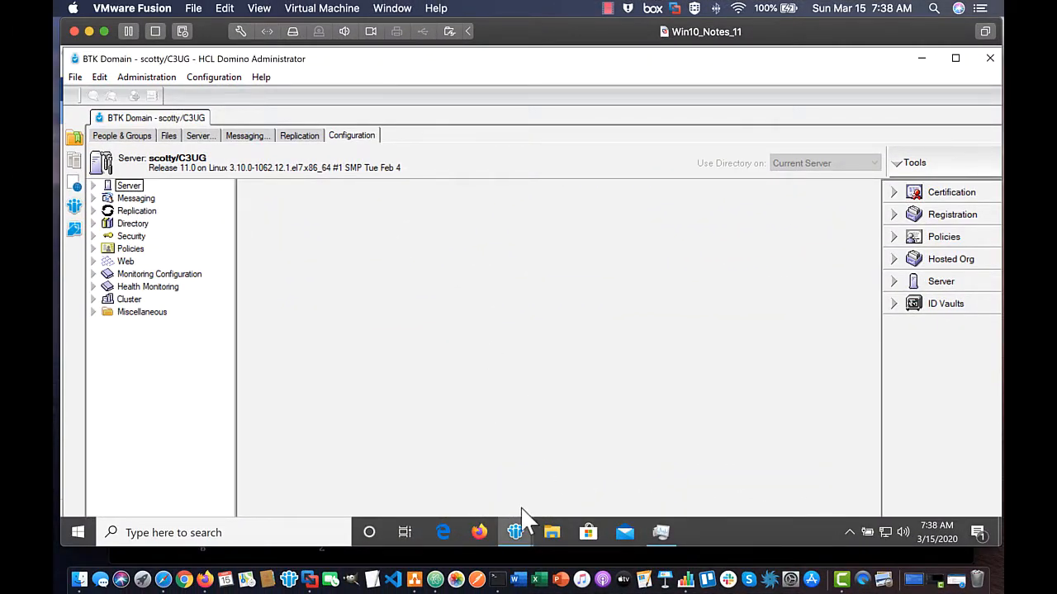
Switch to HCL Notes and open the scotty/C3UG server document from c3ug's Directory for editing
left_click(516, 533)
left_click(463, 492)
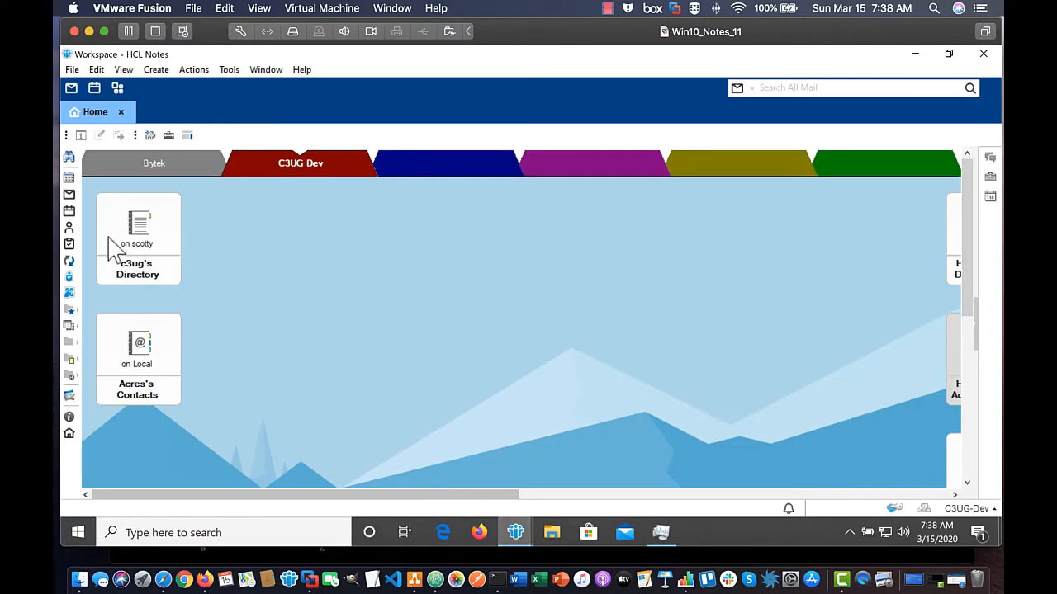
double_click(139, 240)
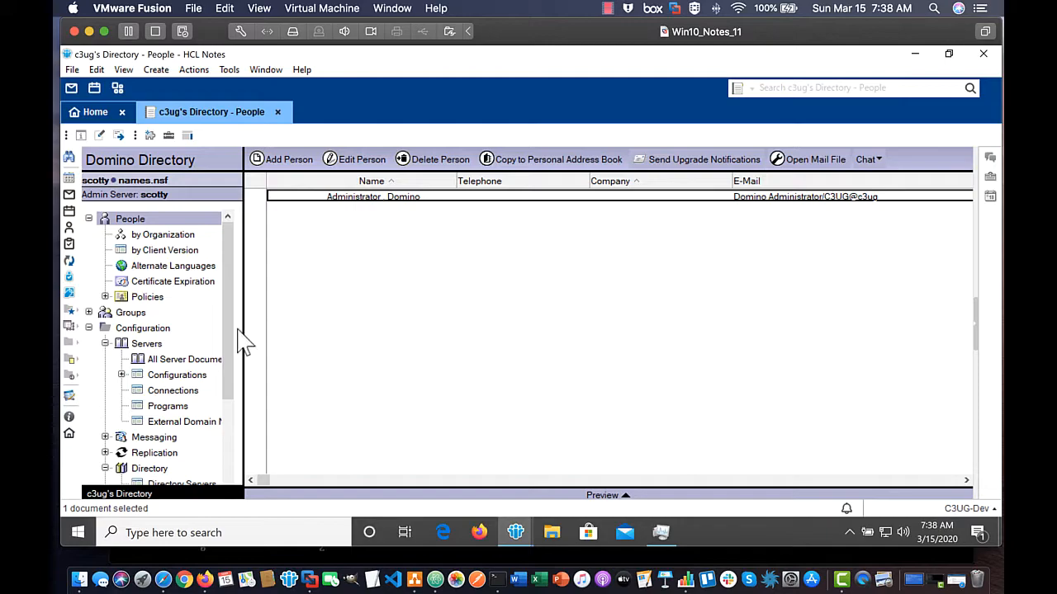
left_click(178, 361)
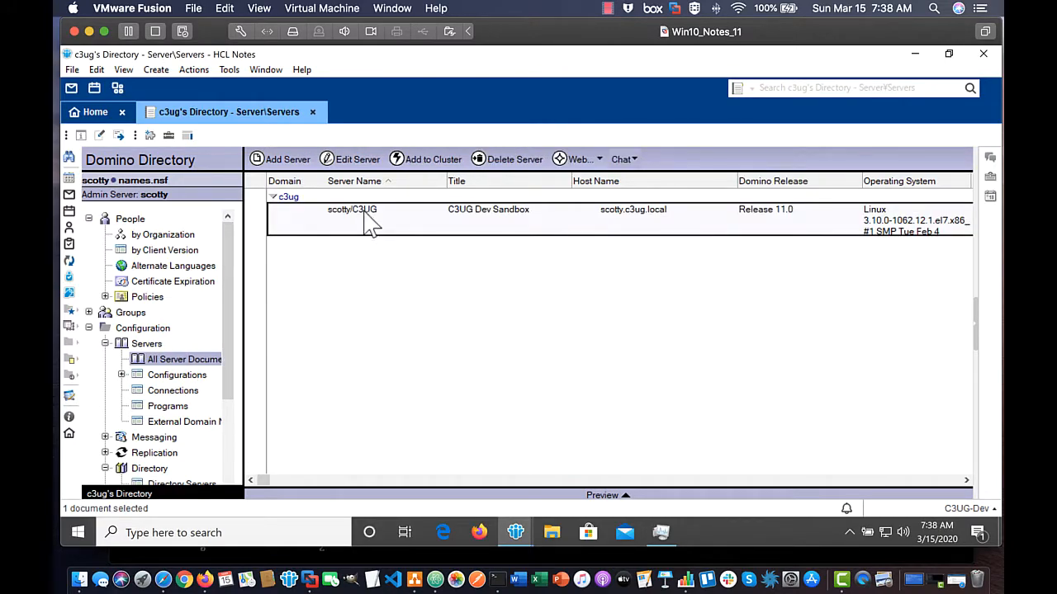
left_click(355, 162)
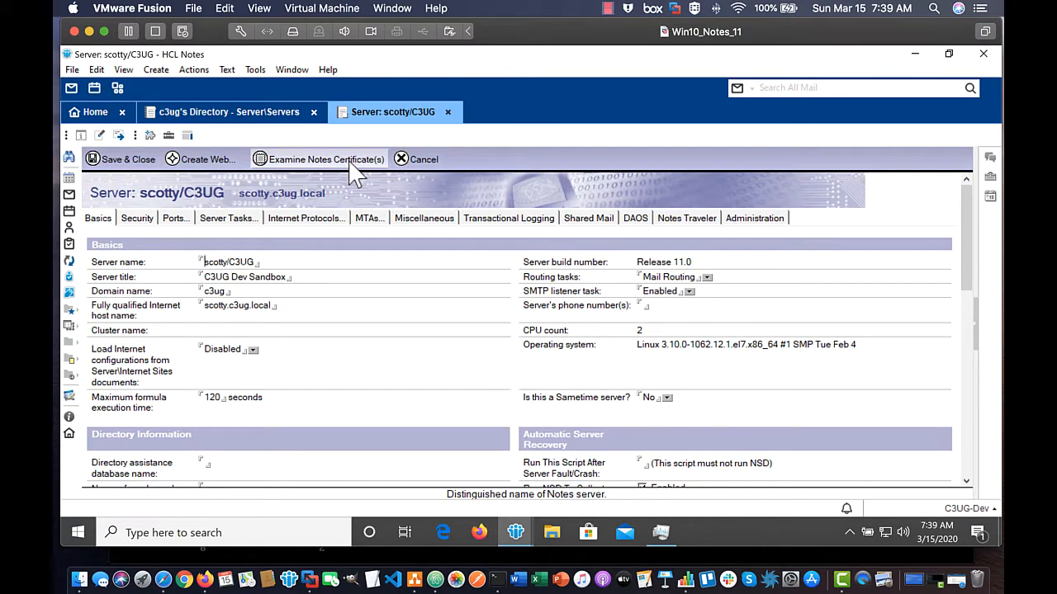
Enable transactional logging for the server and accept the default log path, logdir
left_click(485, 221)
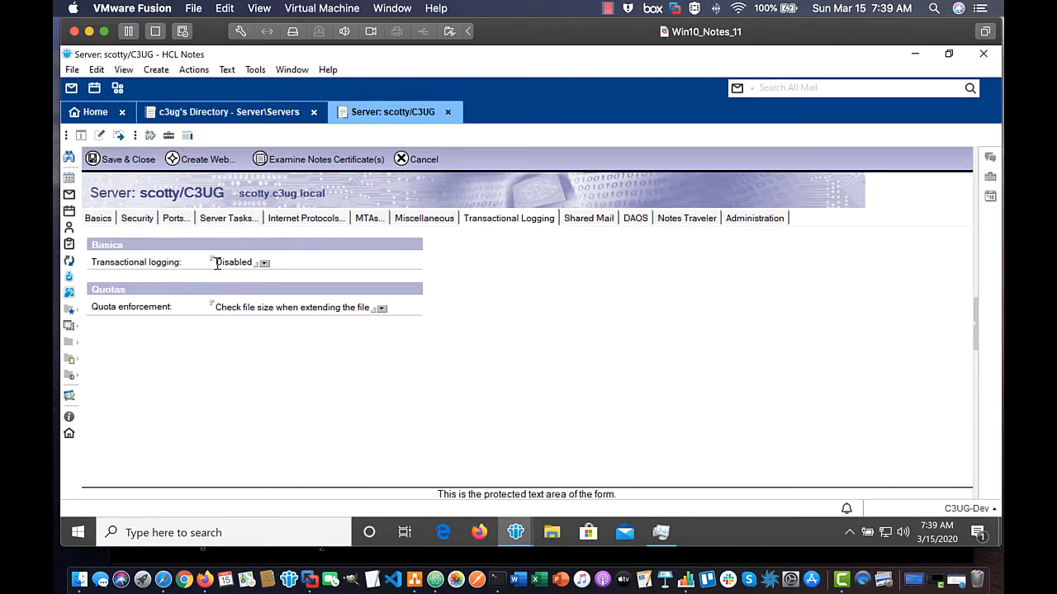
left_click(264, 262)
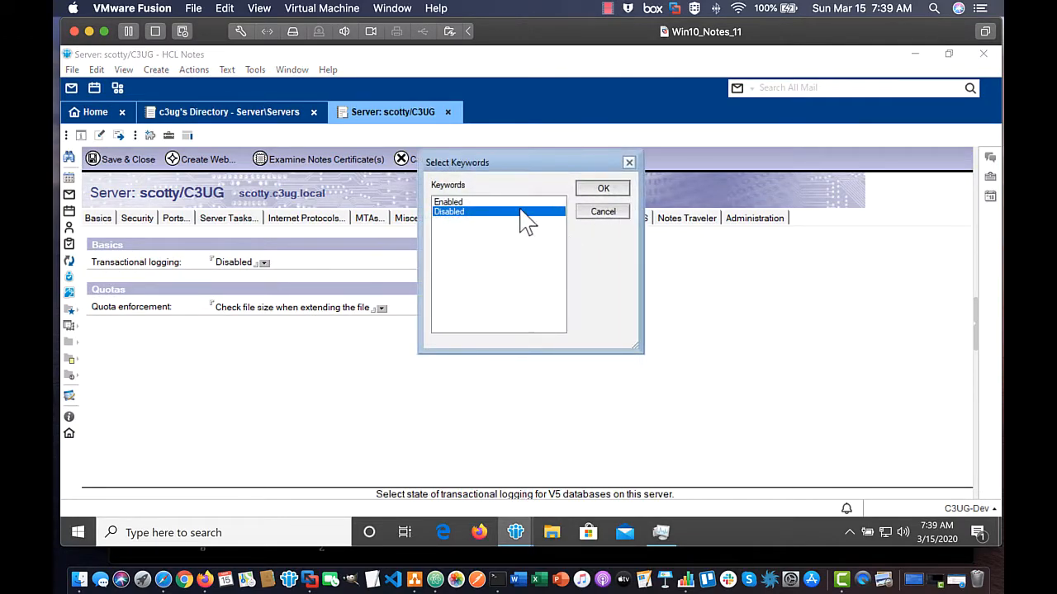
left_click(496, 202)
left_click(602, 188)
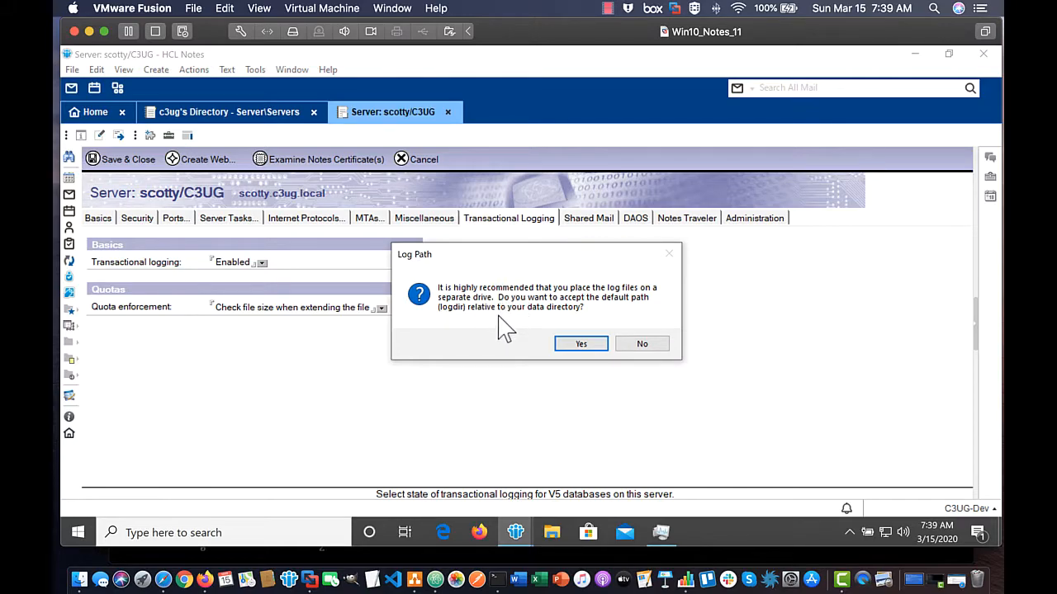
left_click(586, 345)
Set the maximum log space for transactional logging to 500 MB
left_click(272, 276)
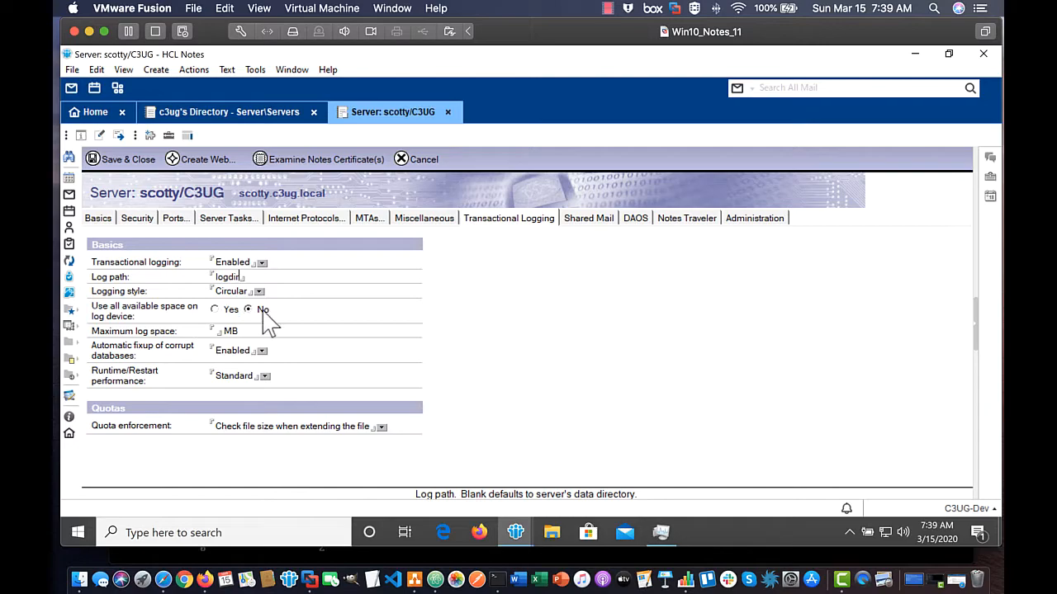
left_click(218, 331)
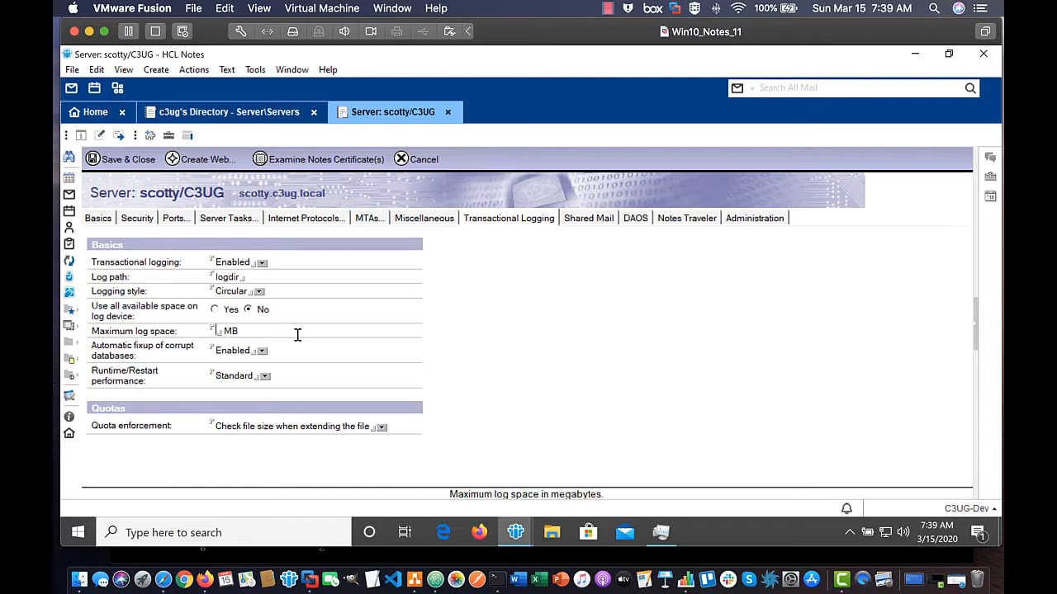
type("500")
Switch to Safari and review the HCL documentation page on setting up a Domino server for transaction logging, including its address and field descriptions
left_click(164, 579)
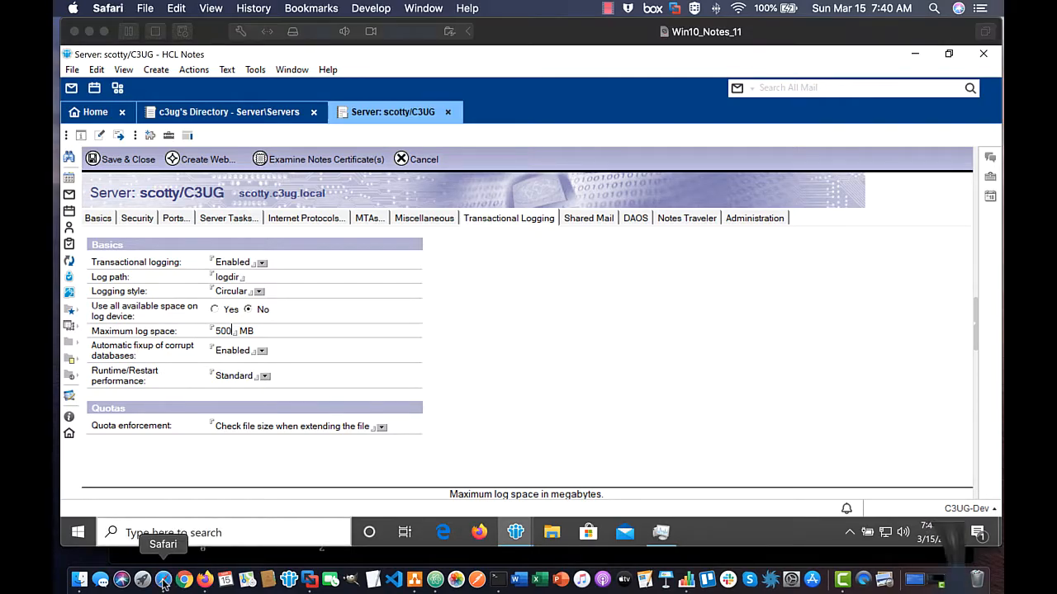
left_click(799, 56)
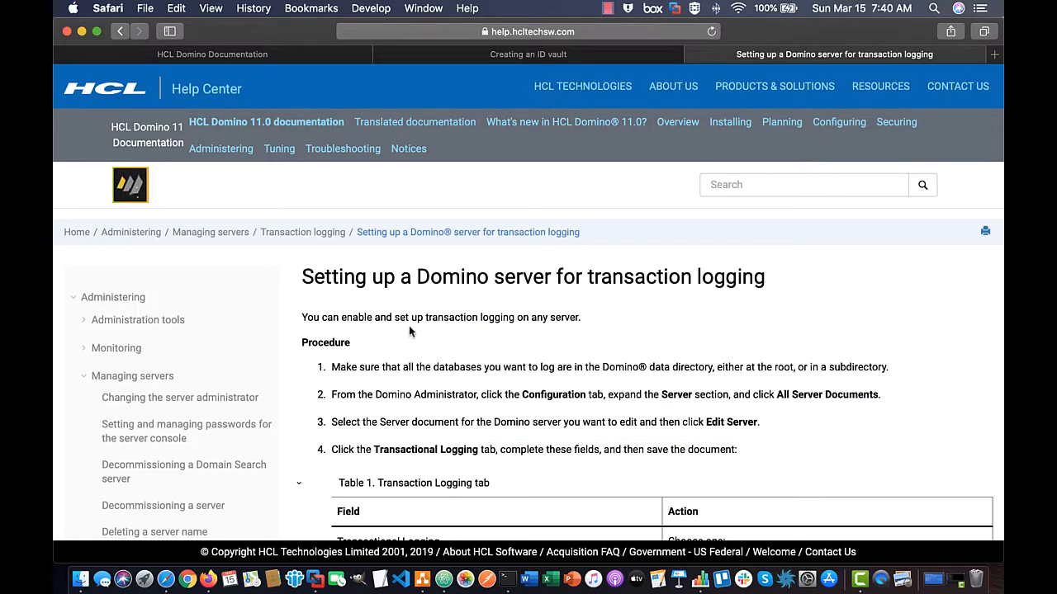
scroll(409, 326, "down", 15)
scroll(409, 325, "down", 5)
scroll(408, 325, "up", 20)
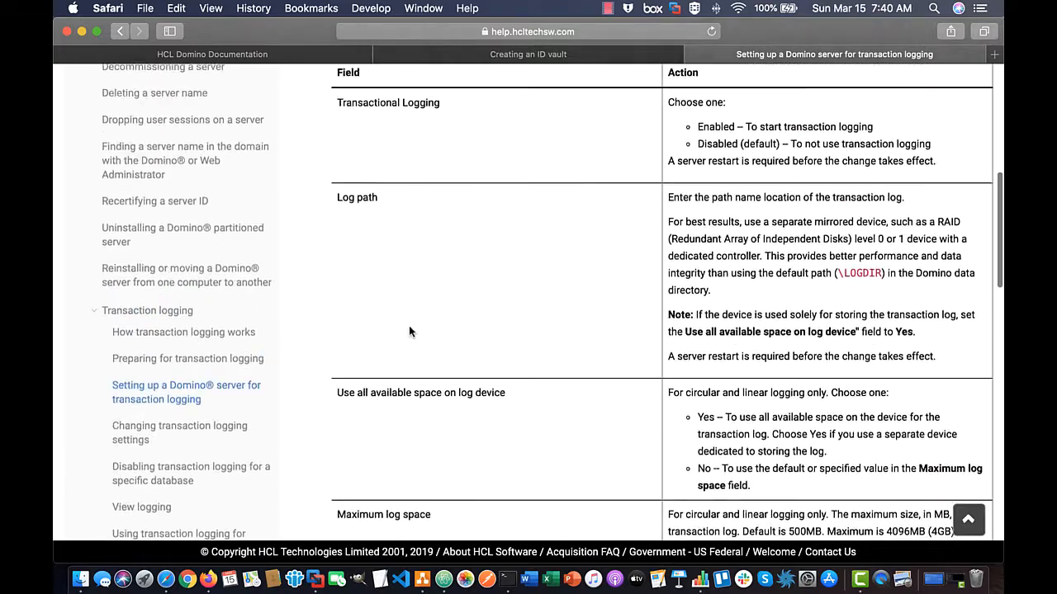
scroll(409, 325, "up", 5)
left_click(460, 31)
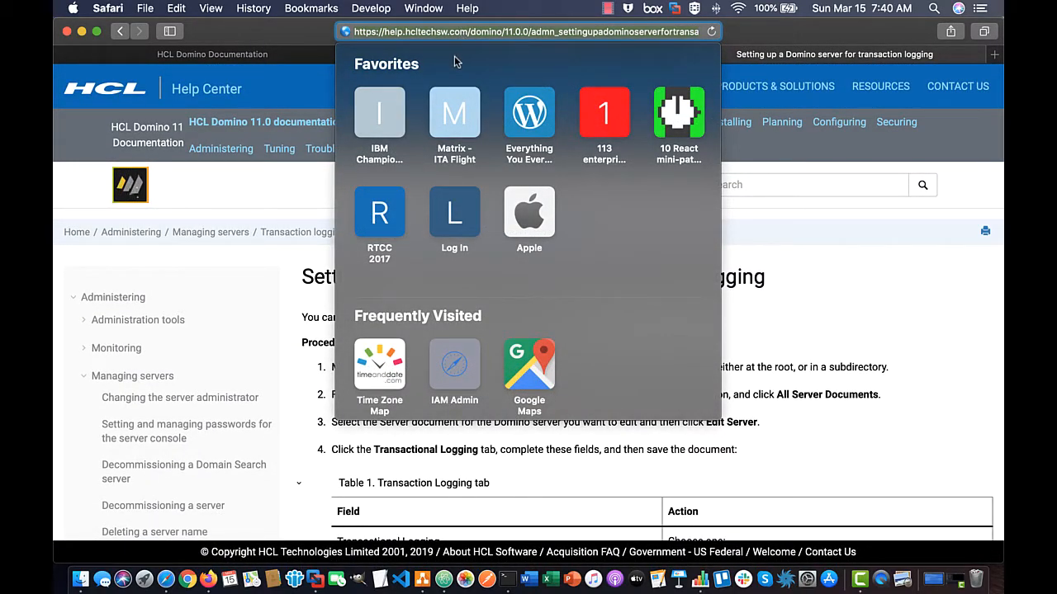
left_click(469, 33)
left_click(840, 257)
left_click(737, 184)
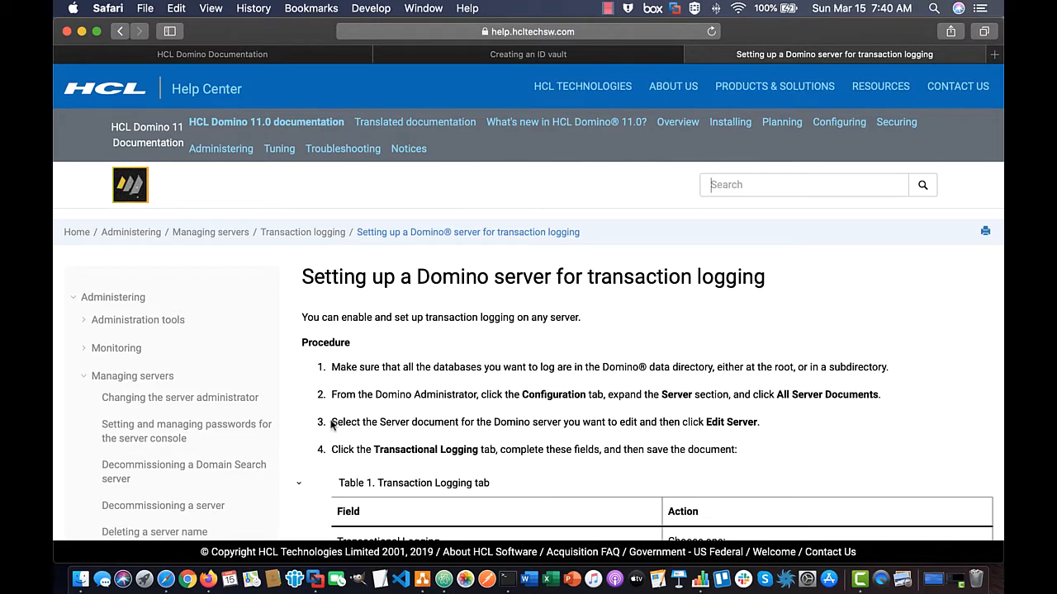
left_click(82, 31)
Return to HCL Notes, save and close the scotty/C3UG server document, and close c3ug's Directory
left_click(494, 388)
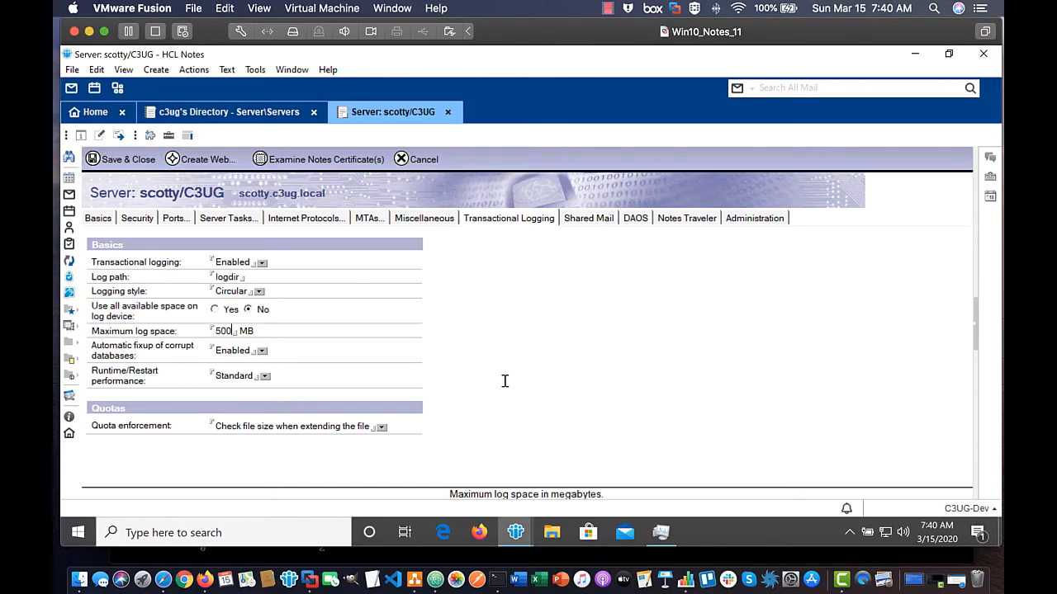
left_click(119, 162)
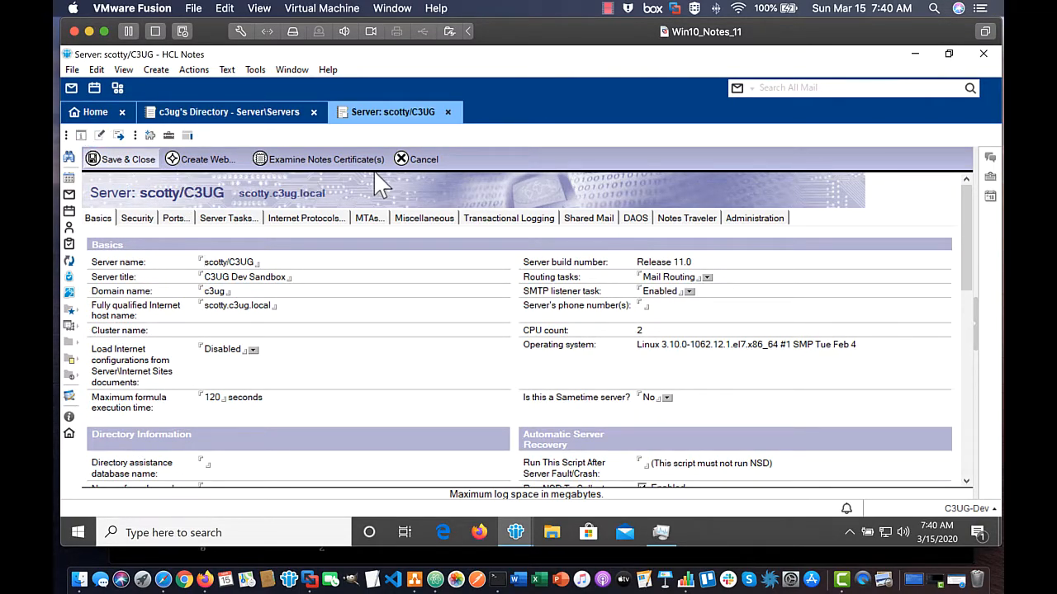
left_click(312, 112)
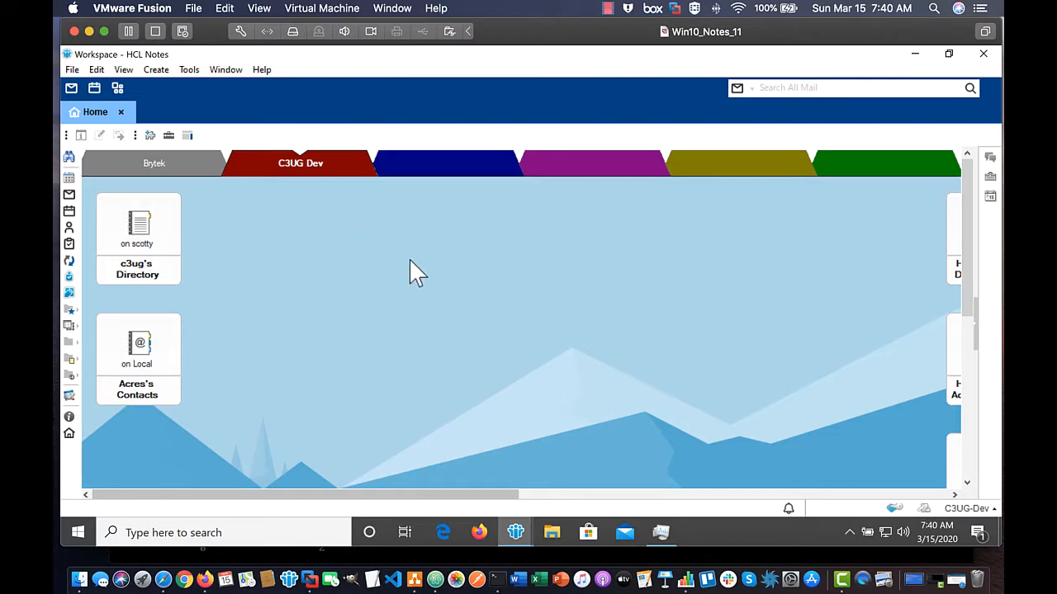
Switch to the Scotty_CentOS_v11 virtual machine and clear its console
left_click(88, 32)
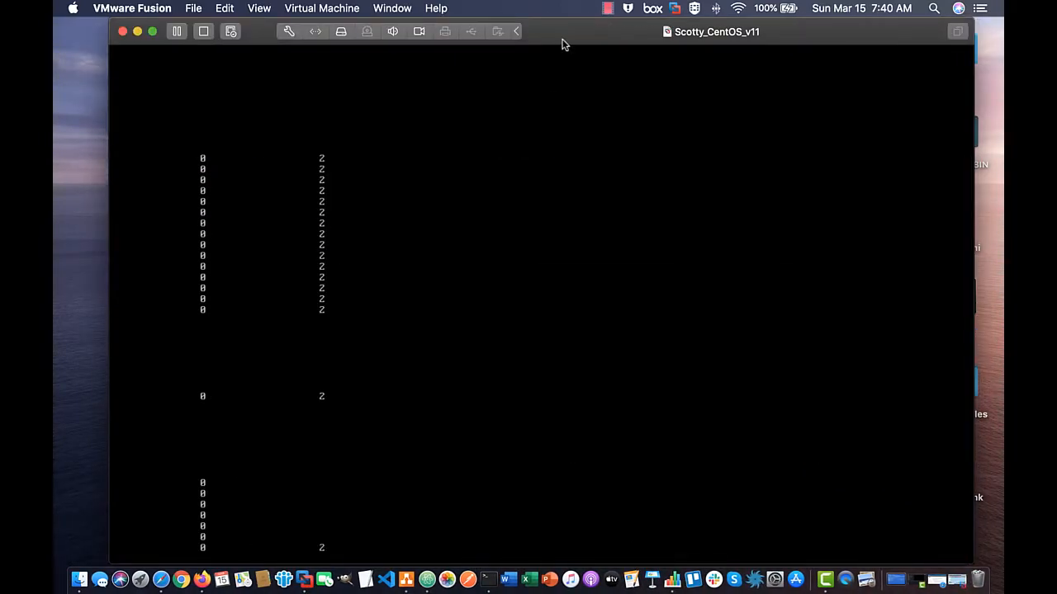
left_click(561, 45)
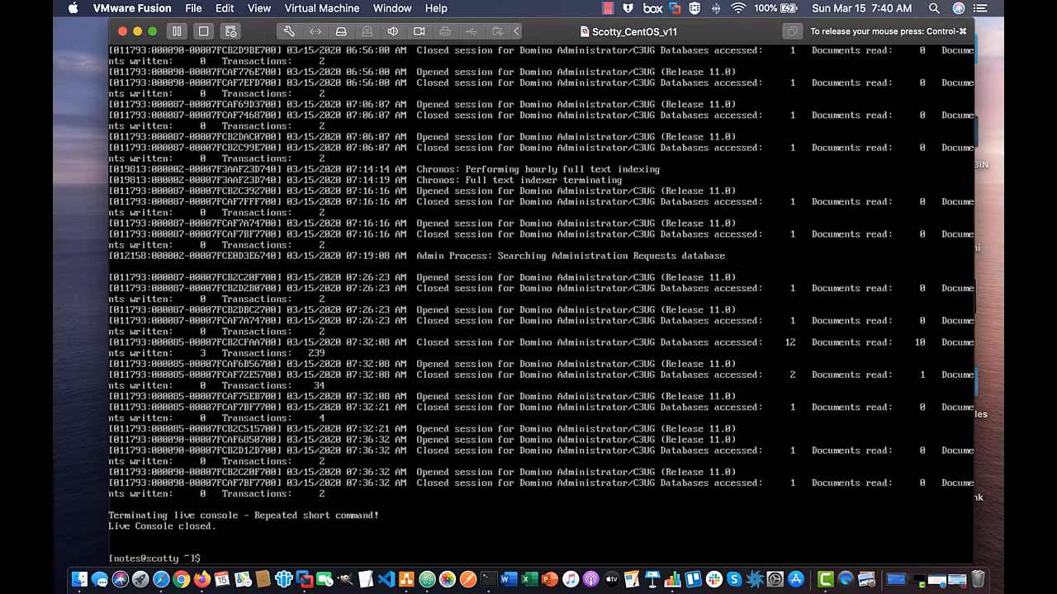
key("Return")
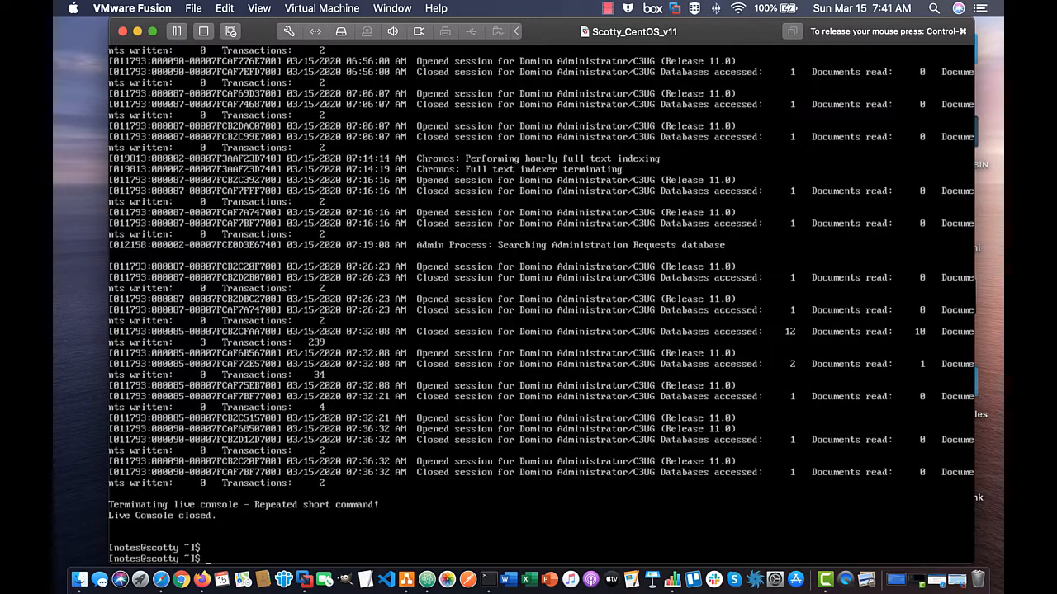
type("clear")
key("Return")
key("Return")
key("Return")
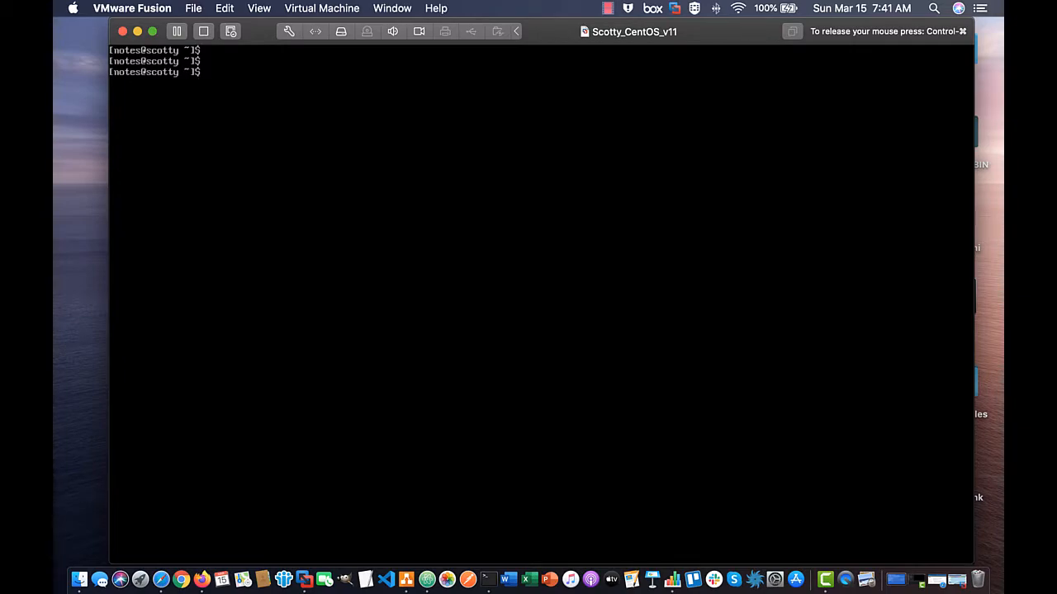
Stop the Domino server with domino stop, entering the root password to authenticate
type("domino stop")
key("Return")
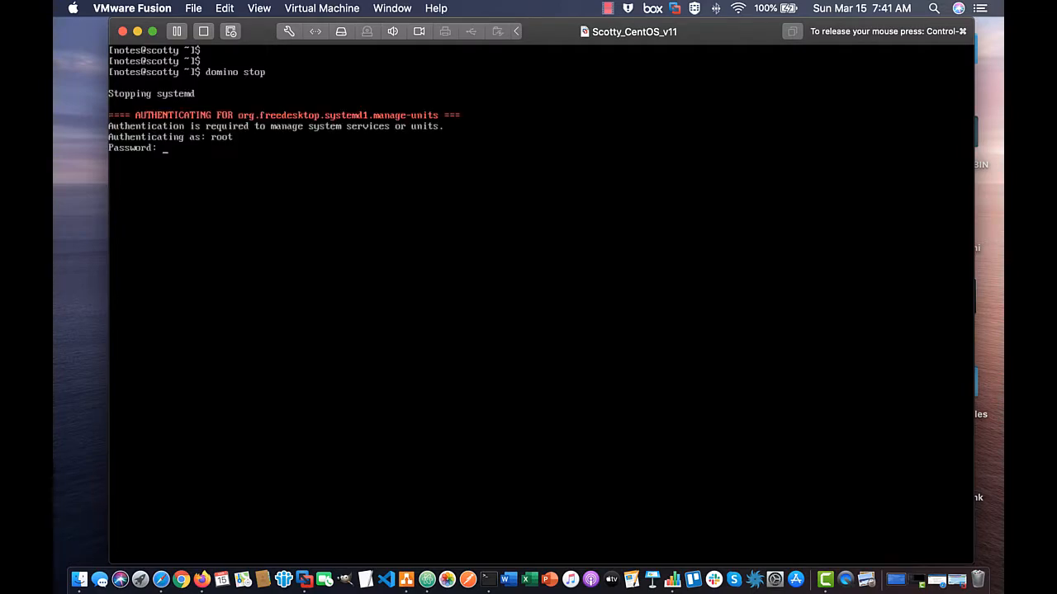
key("Return")
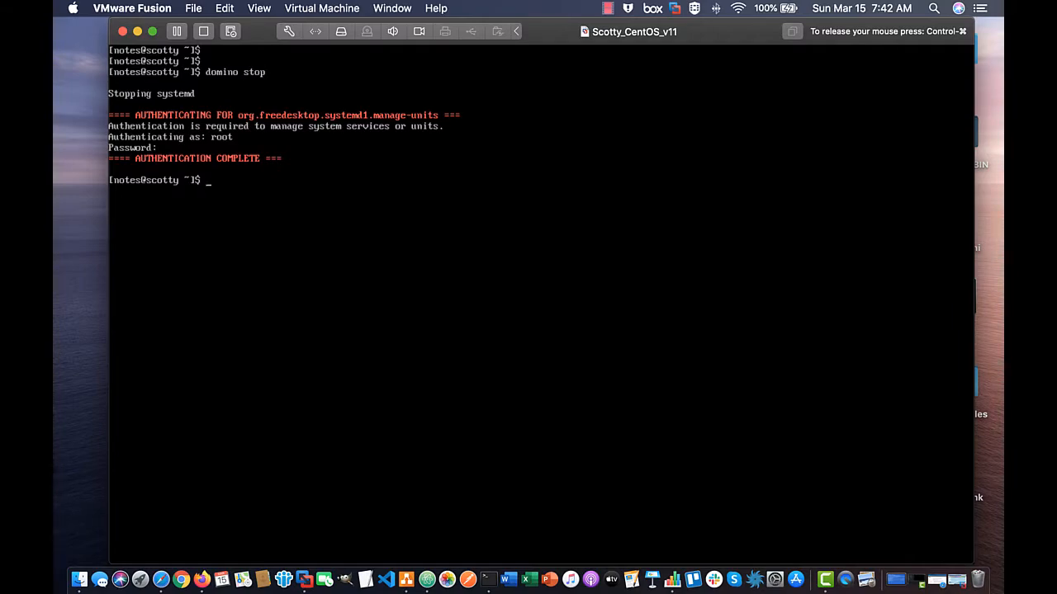
key("Return")
Change to the /local/notesdata directory and list the notes.ini file's details
type("cd ")
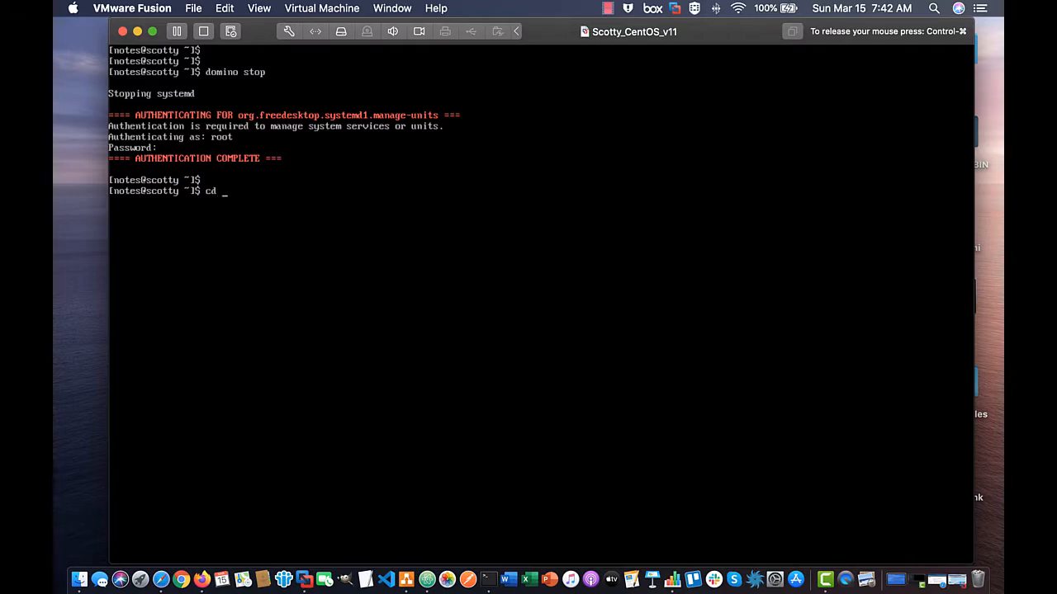
type("/local/note")
key("Tab")
key("Return")
type("ll")
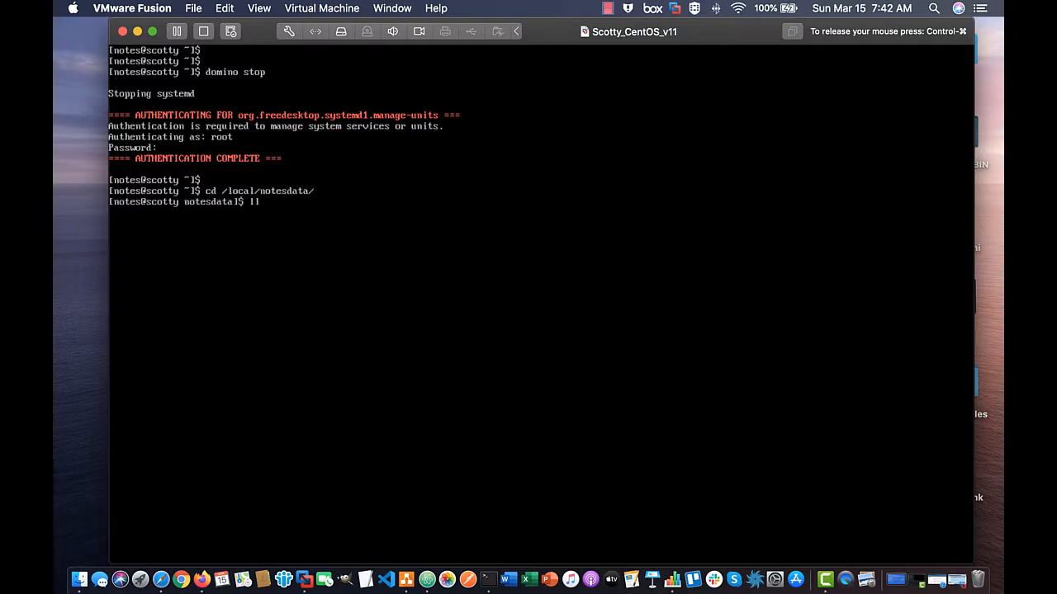
type(" notes.ini")
key("Return")
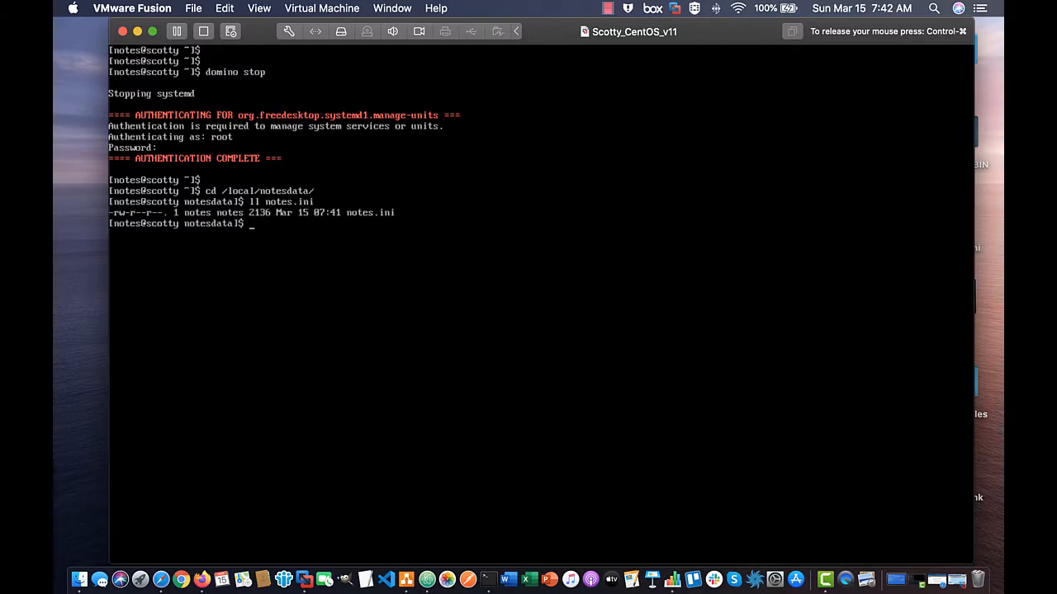
Open notes.ini in vi and add the line Create_R10_Databases=1 below the CLEANUP_EVENTS4_MESSAGES_VIEW=0 entry
type("vi notes.ini")
key("Return")
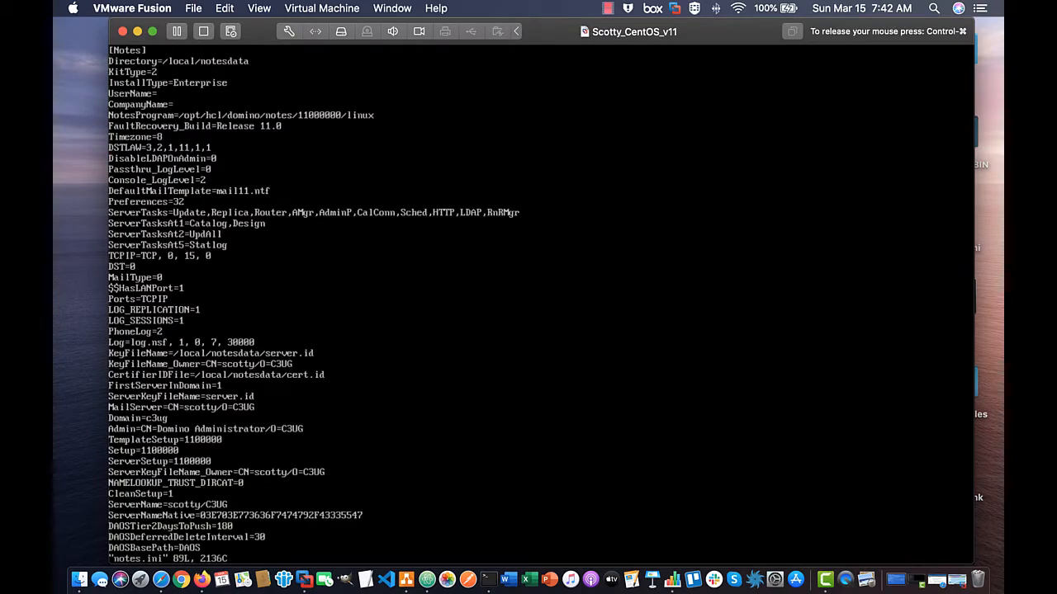
key("i")
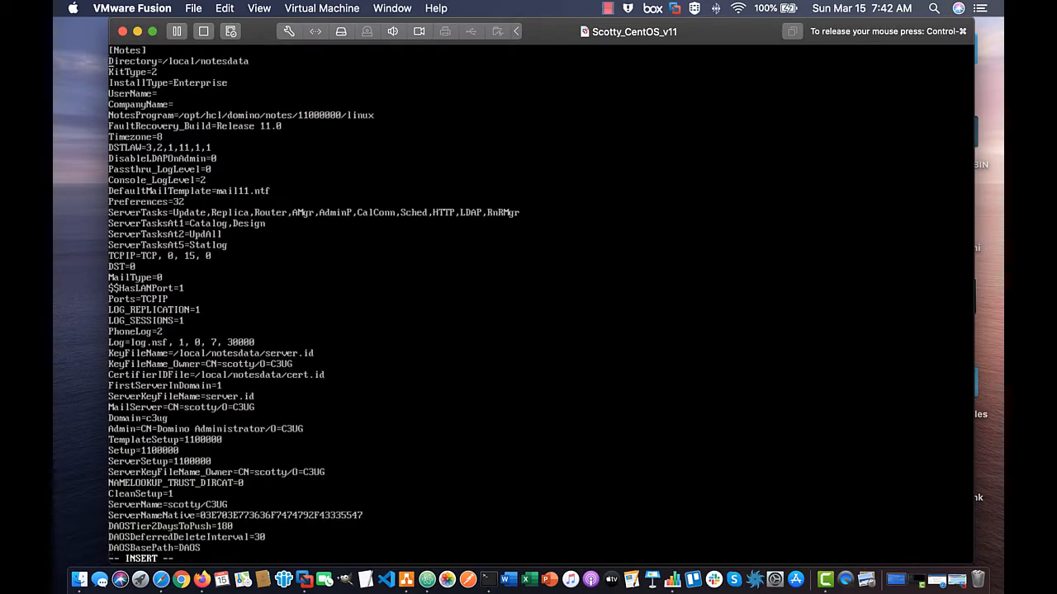
key("Down")
key("Down")
key("Down")
key("Down")
key("Down")
key("Down")
key("Down")
key("Down")
key("Down")
key("Down")
key("Down")
key("Down")
key("Down")
key("Down")
key("Down")
key("Down")
key("Down")
key("Down")
key("Down")
key("Down")
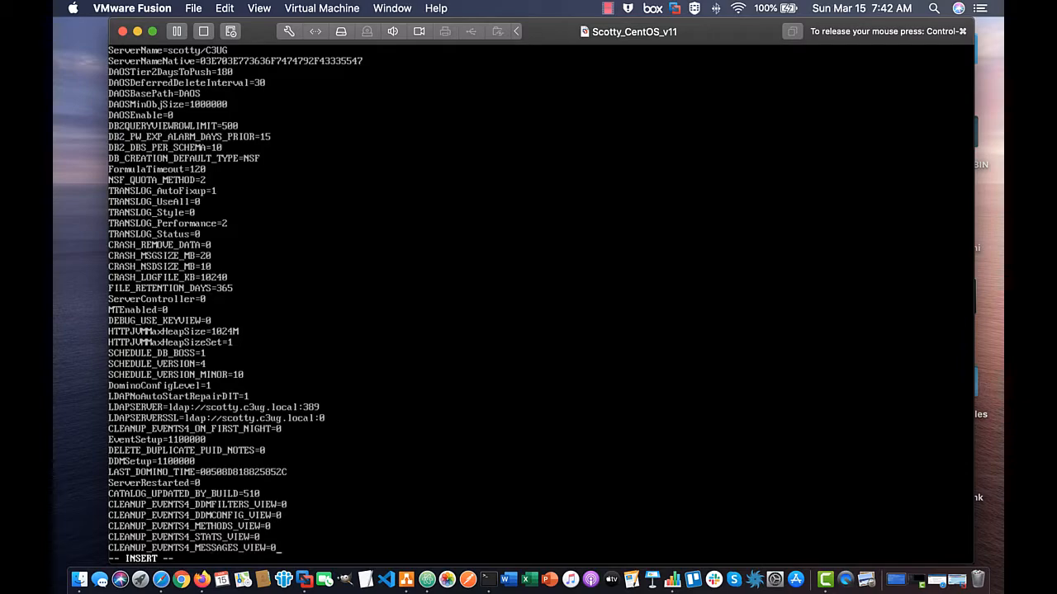
key("Return")
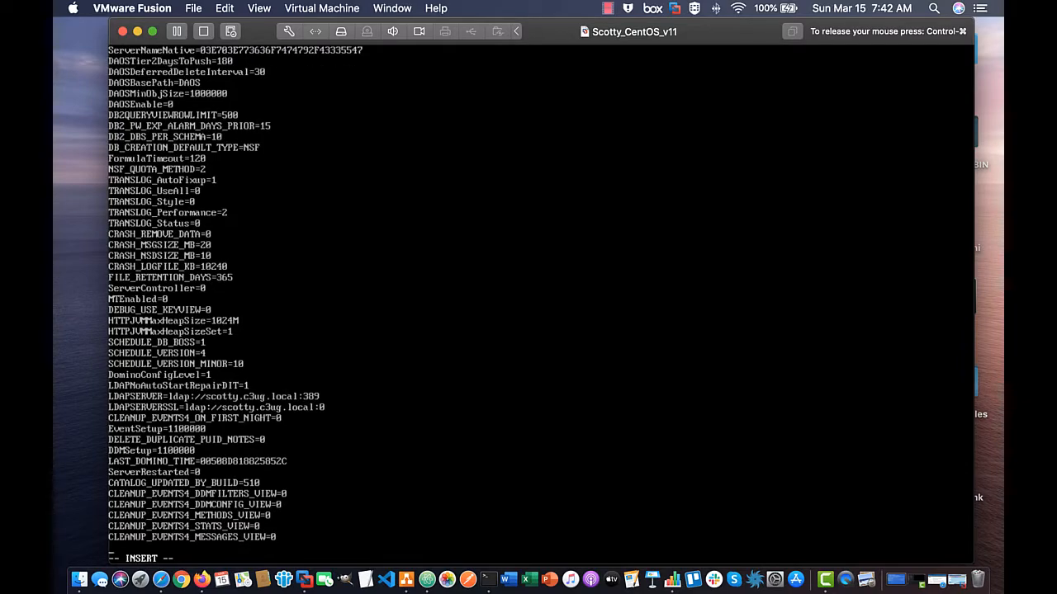
type("Create_R10_Databases=1")
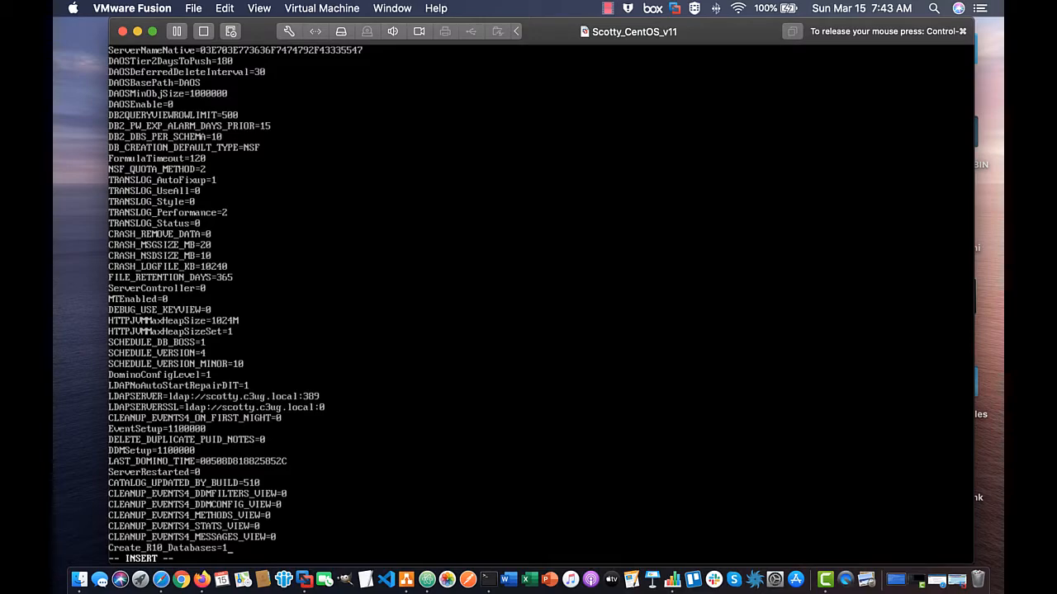
Write notes.ini, quit vi, and clear the console
key("Escape")
type("wq")
key("Return")
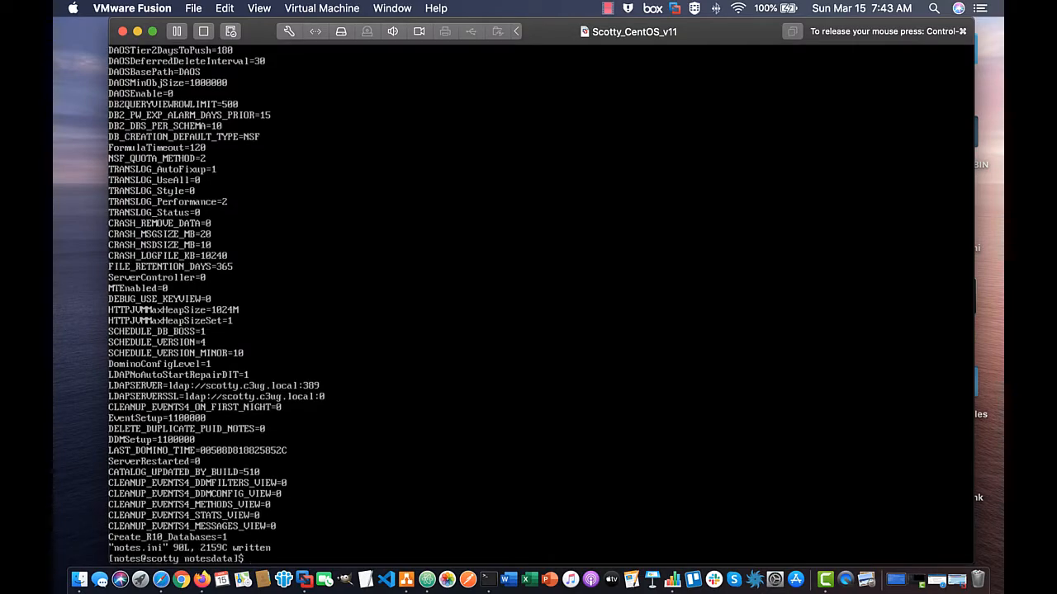
type("clear")
key("Return")
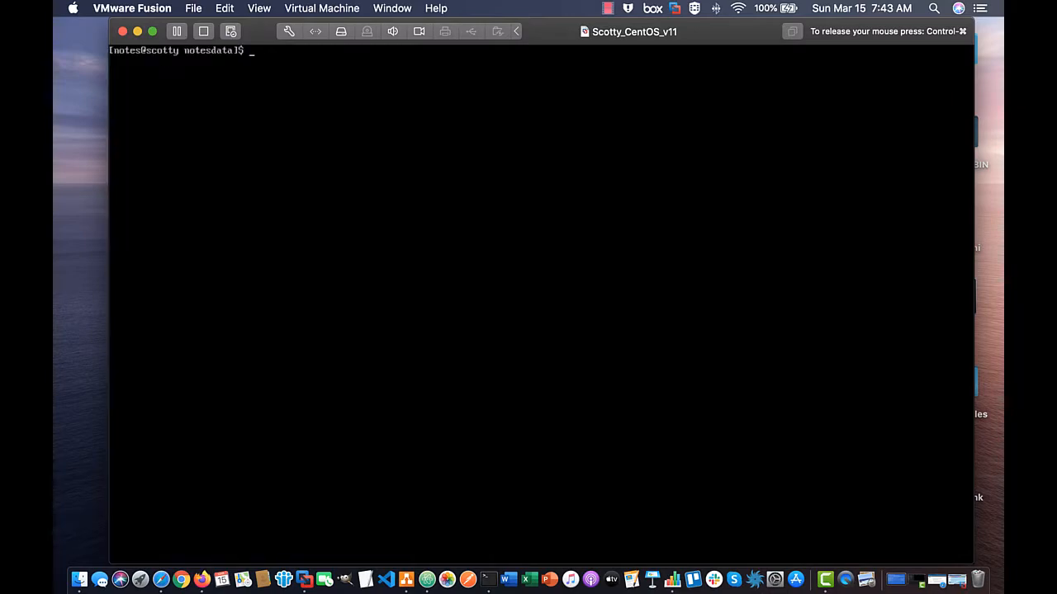
key("Return")
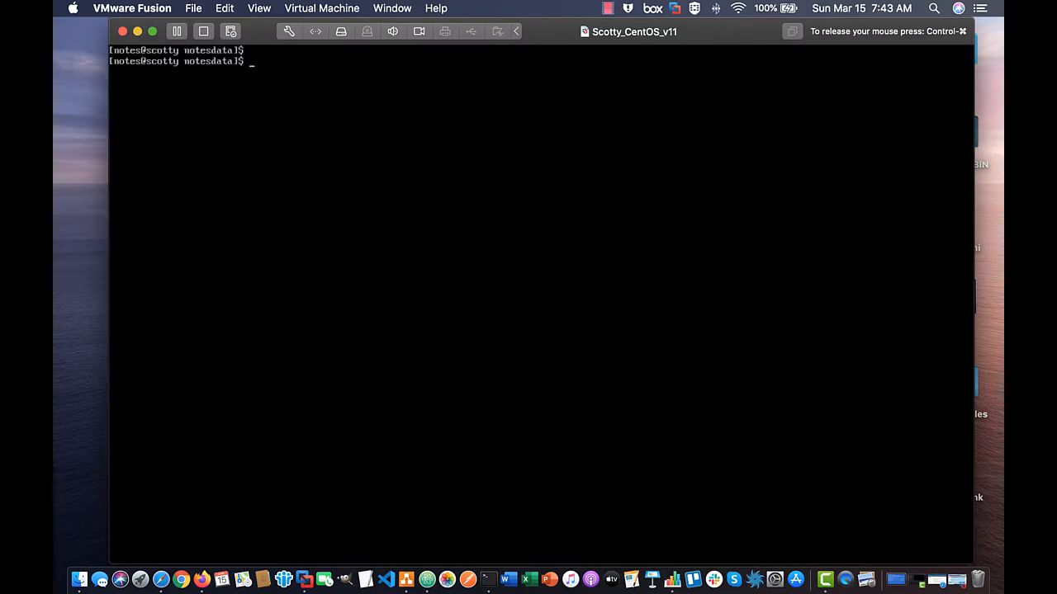
key("Return")
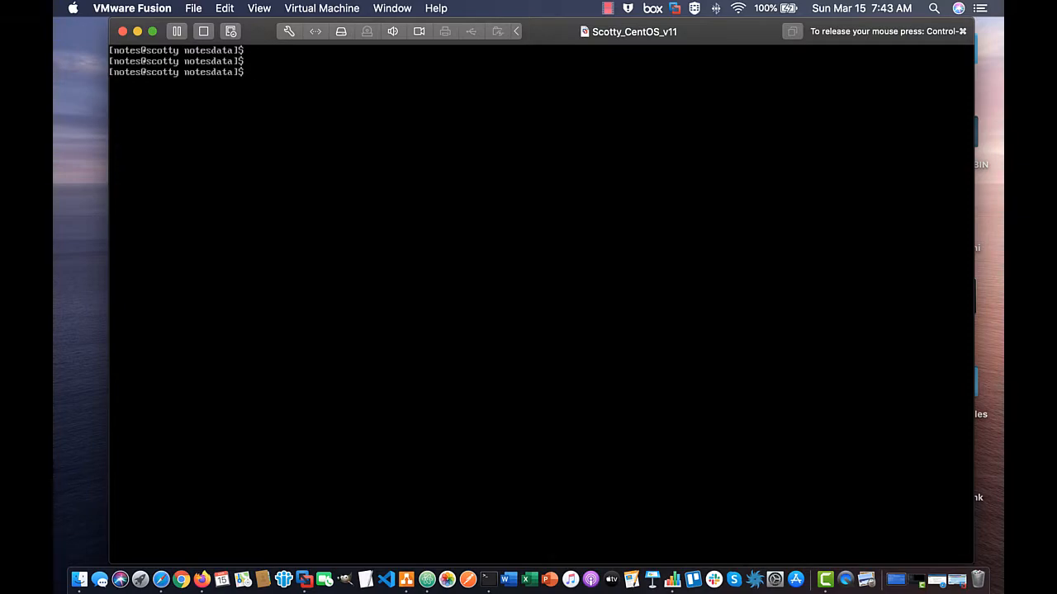
Switch to the root account with su root, entering the root password
type("su root")
key("Return")
key("Return")
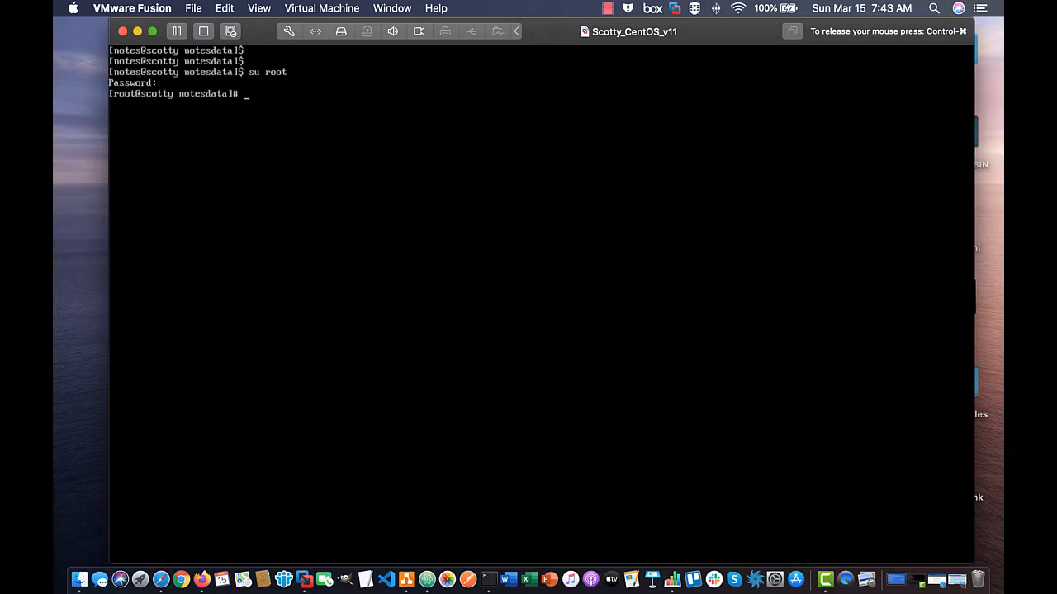
key("Return")
key("Return")
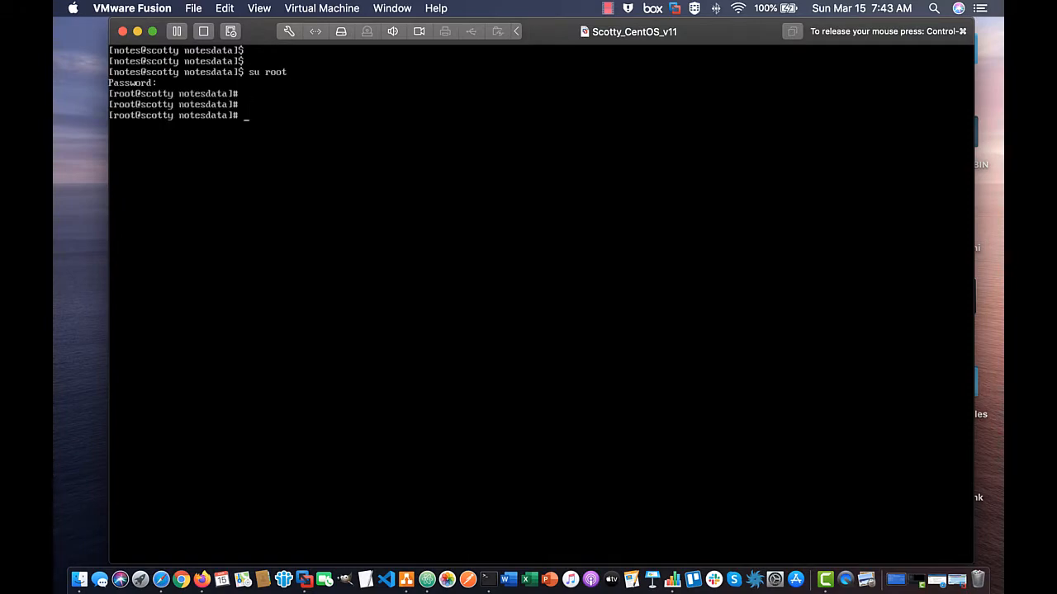
Reboot the virtual machine immediately and boot the CentOS Linux 3.10.0-1062.12.1.el7.x86_64 entry
type("reboot now")
key("Return")
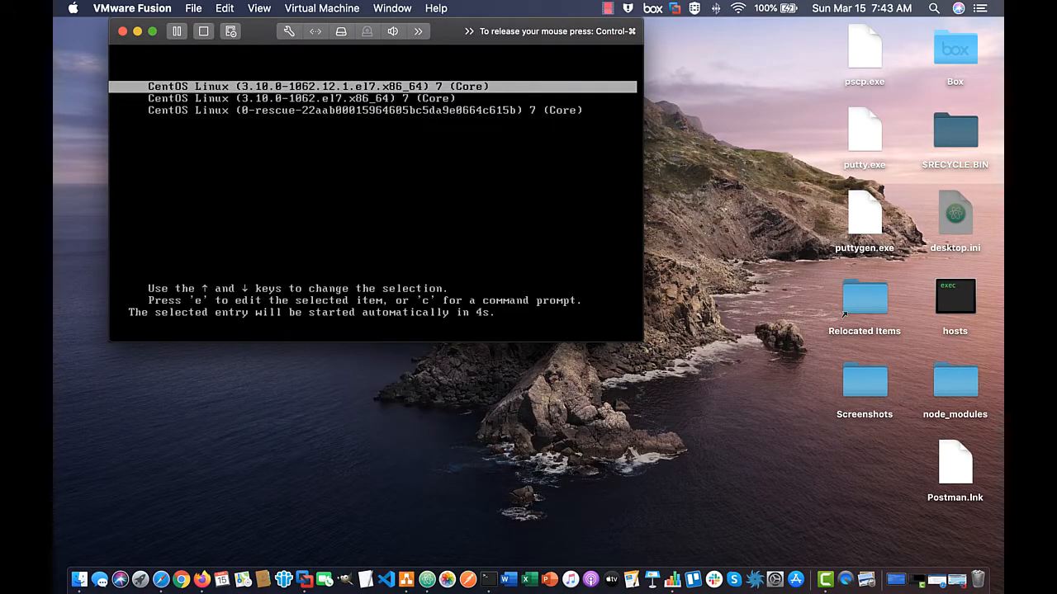
key("Return")
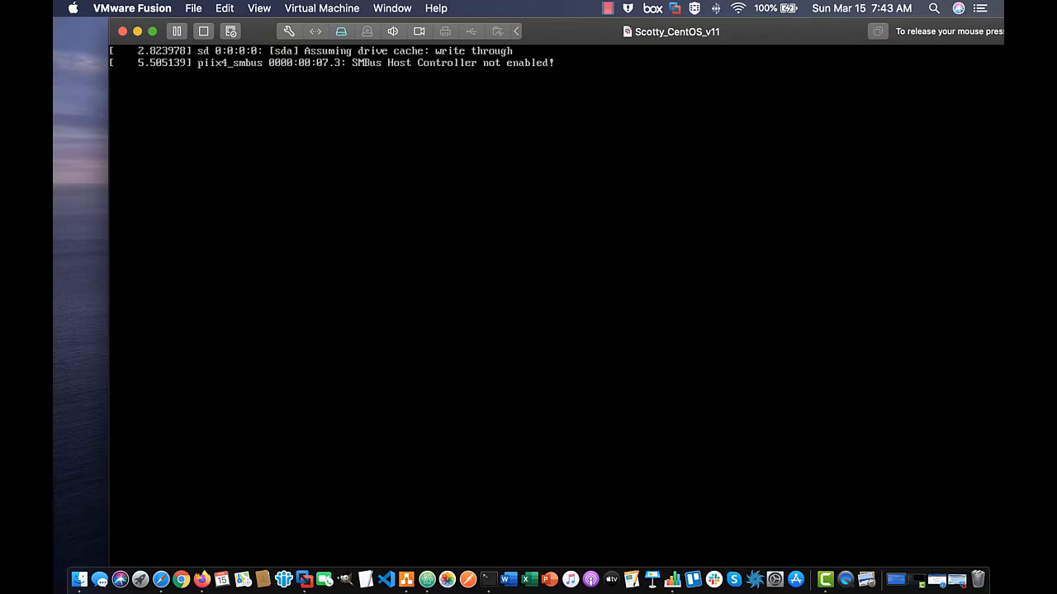
Log in to the rebooted scotty machine as notes, entering the account password
key("ctrl+super")
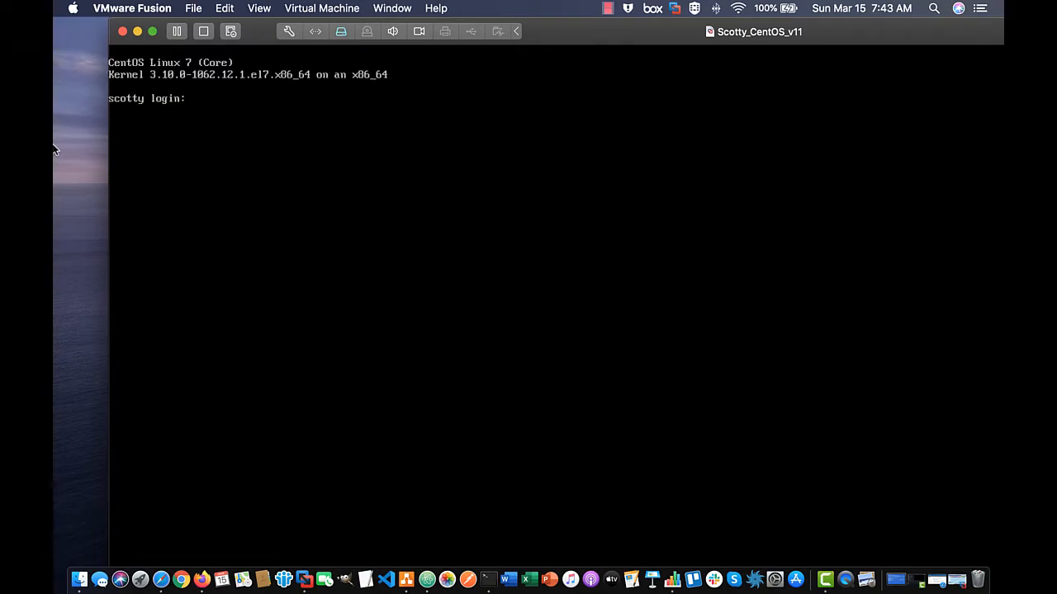
left_click(116, 149)
type("notes")
key("Return")
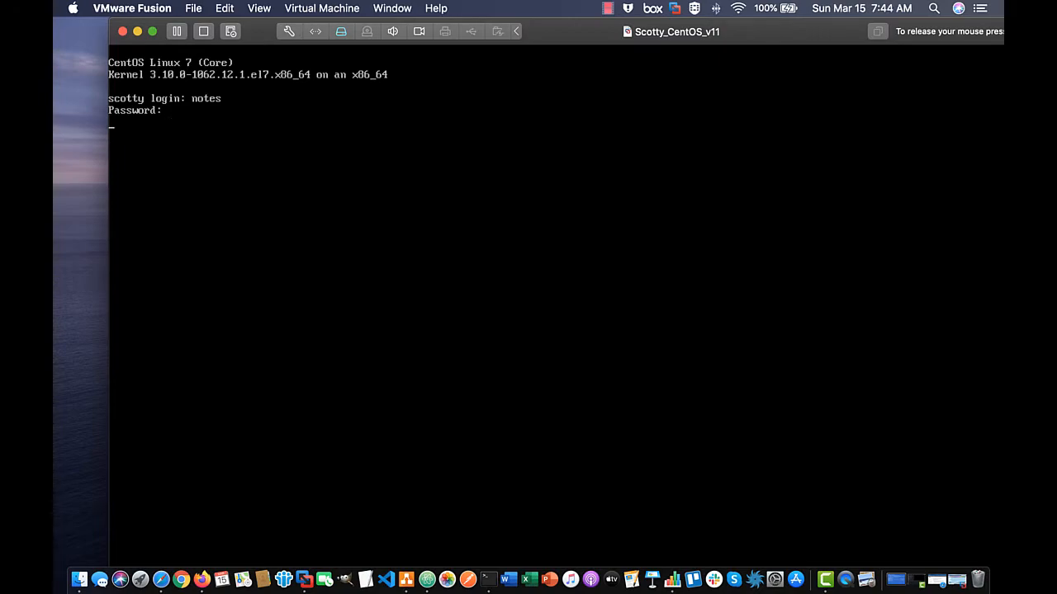
key("Return")
Open the live Domino server console with domino console
type("domin")
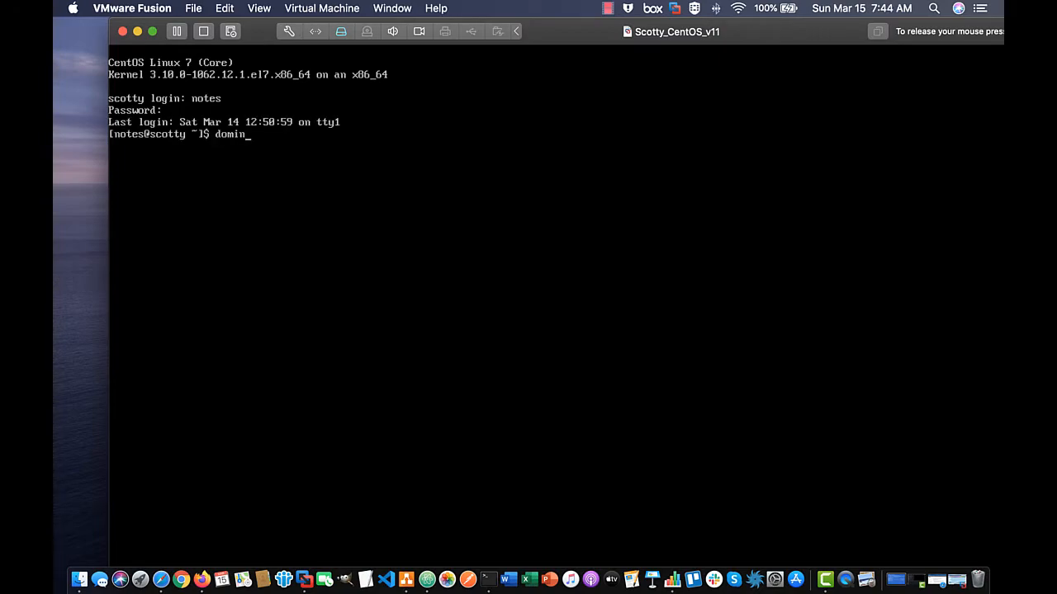
type("o console")
key("Return")
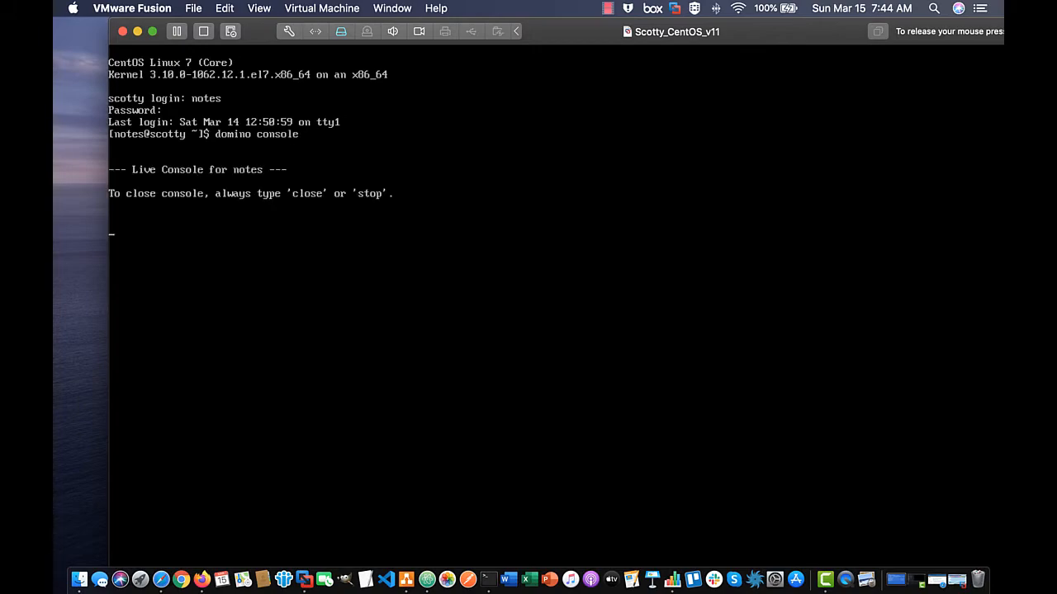